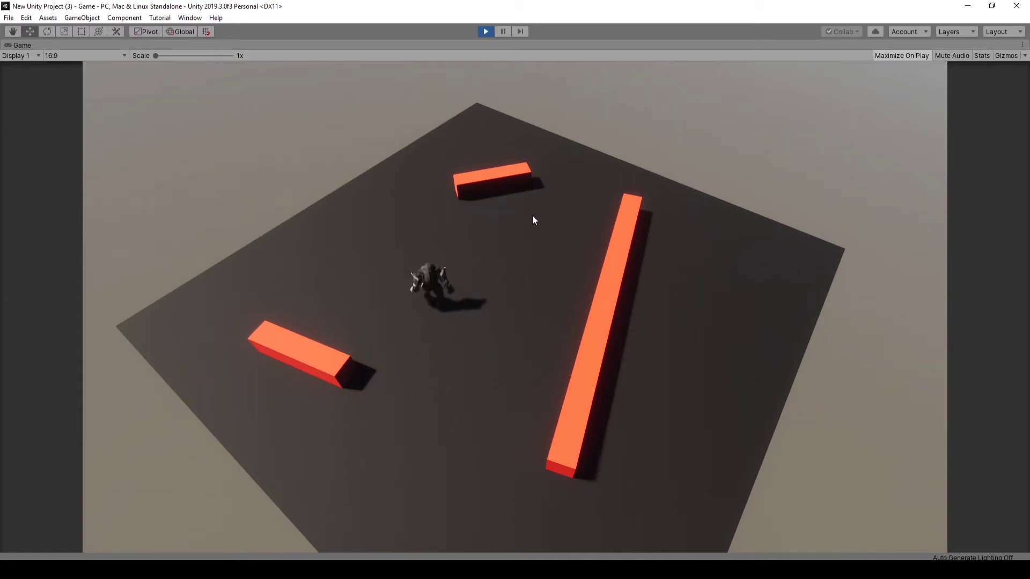
- In Play mode, send the character to four ground points, weaving around the long and short orange bars
left_click(532, 216)
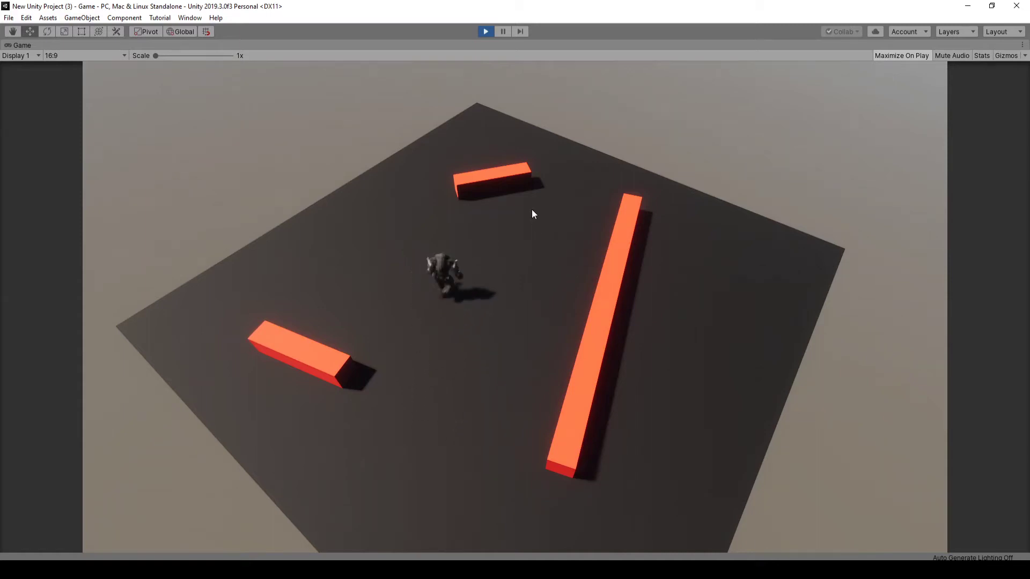
left_click(680, 356)
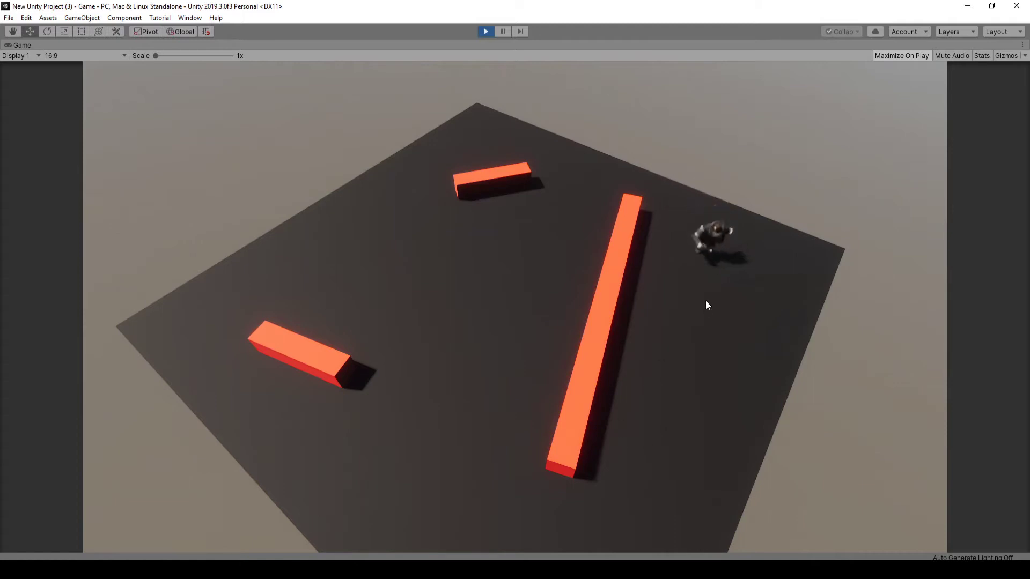
left_click(310, 278)
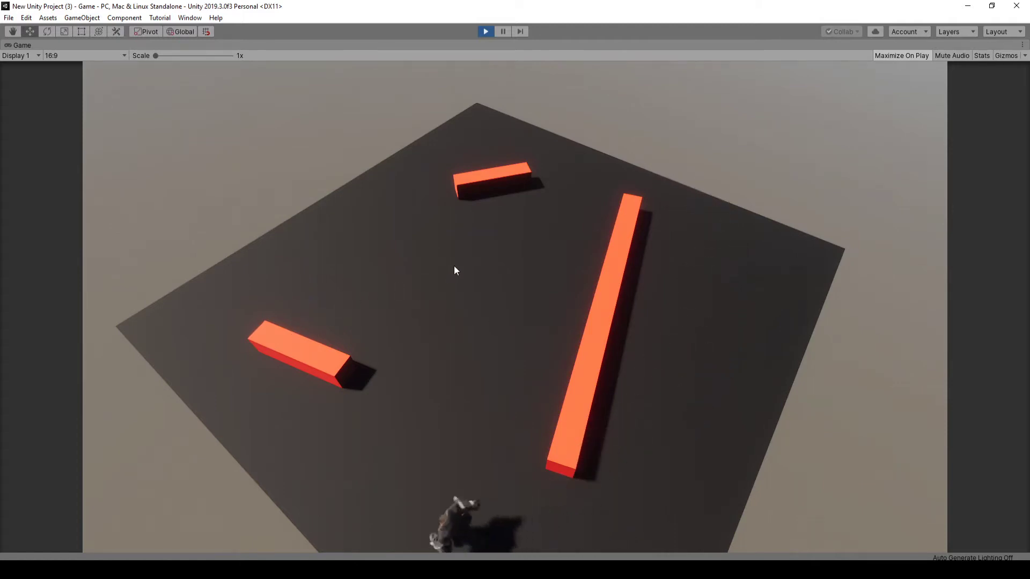
left_click(537, 208)
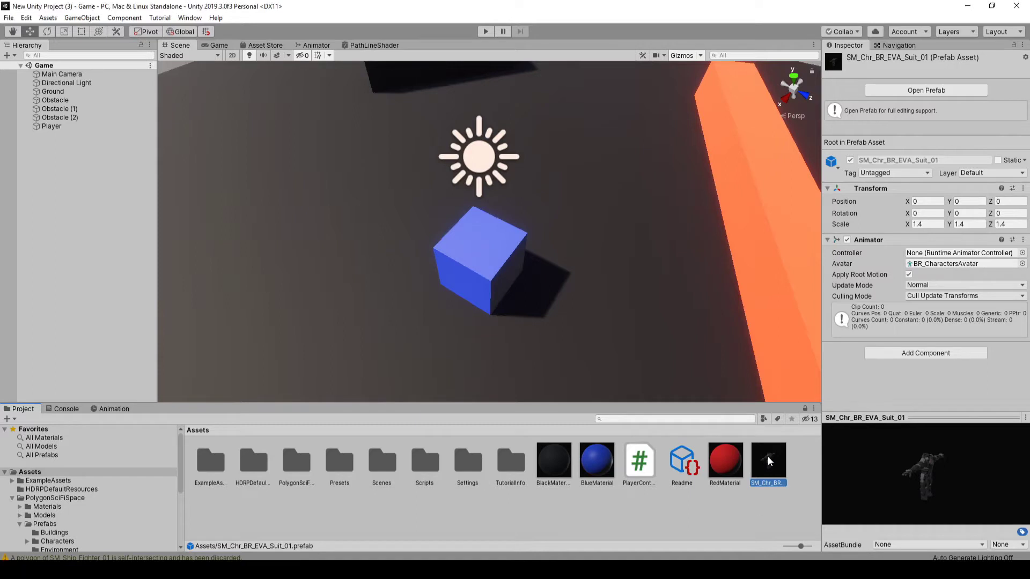
- Delete the blue Player cube and drop the SM_Chr_BR_EVA_Suit_01 prefab into the Hierarchy
left_click(62, 127)
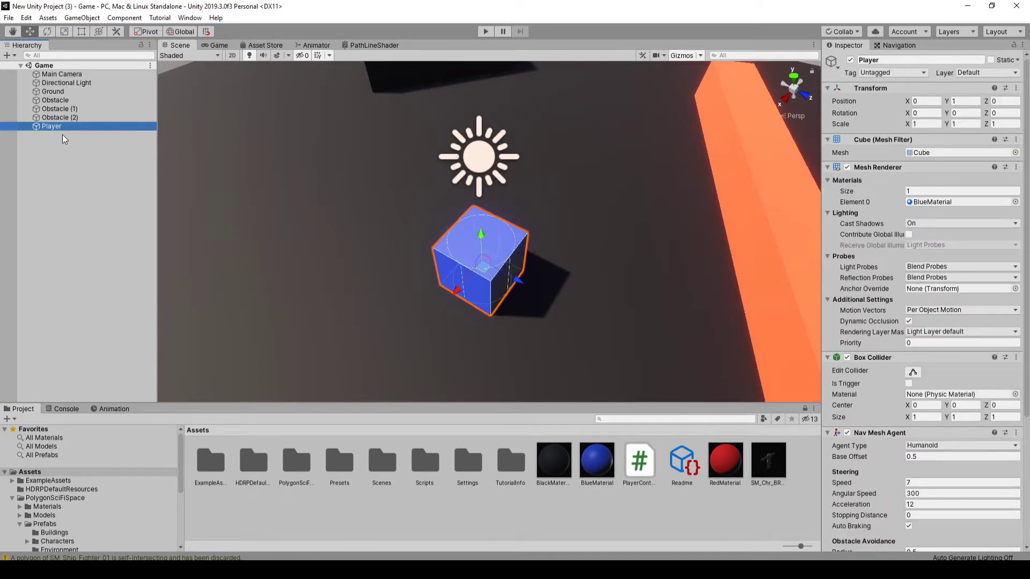
key("Delete")
left_click_drag(773, 462, 106, 249)
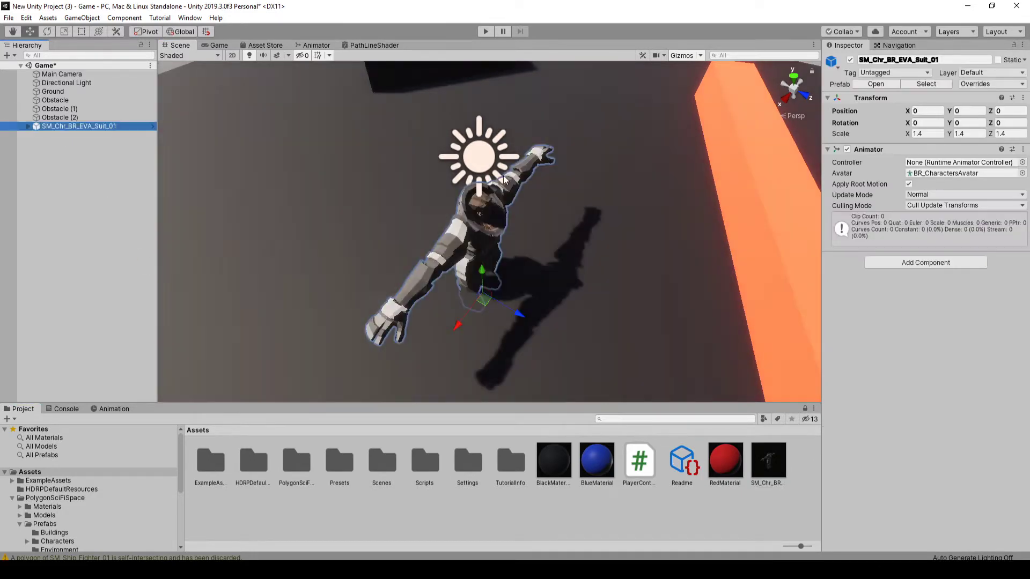
- Raise the character's Transform Position Y to 0.5
right_click_drag(520, 246, 451, 188)
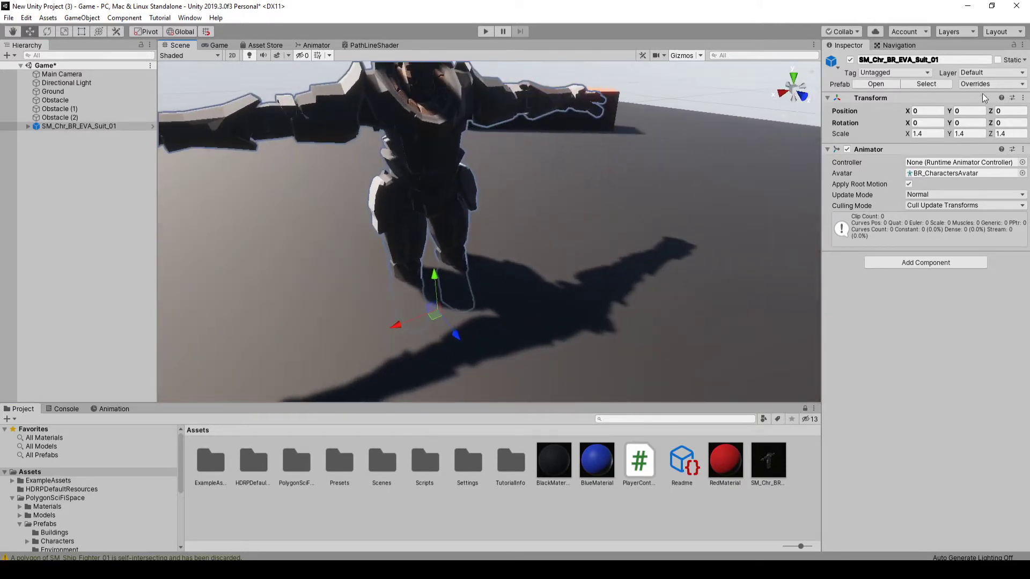
left_click(961, 111)
type("0.5")
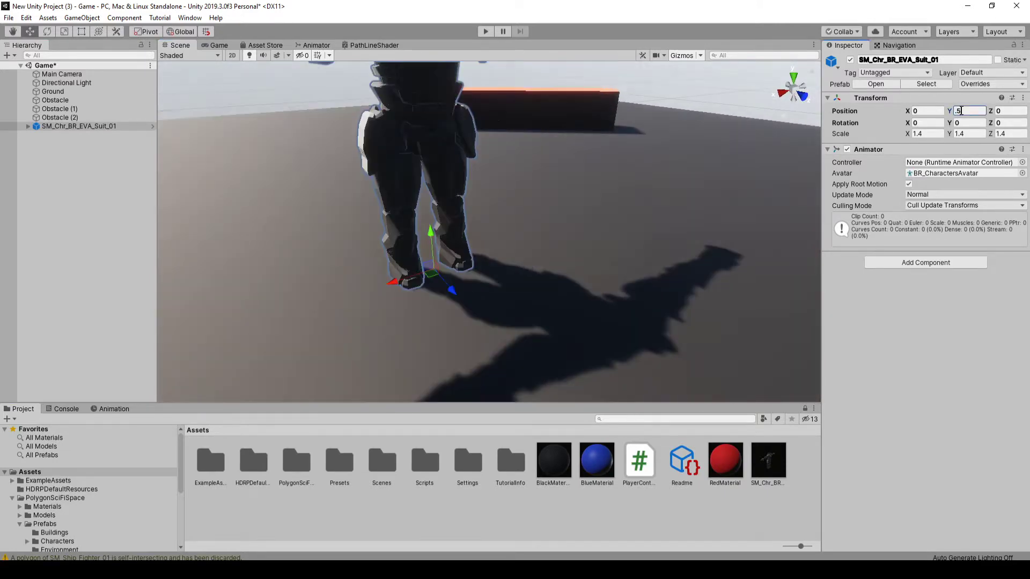
right_click_drag(762, 129, 649, 133)
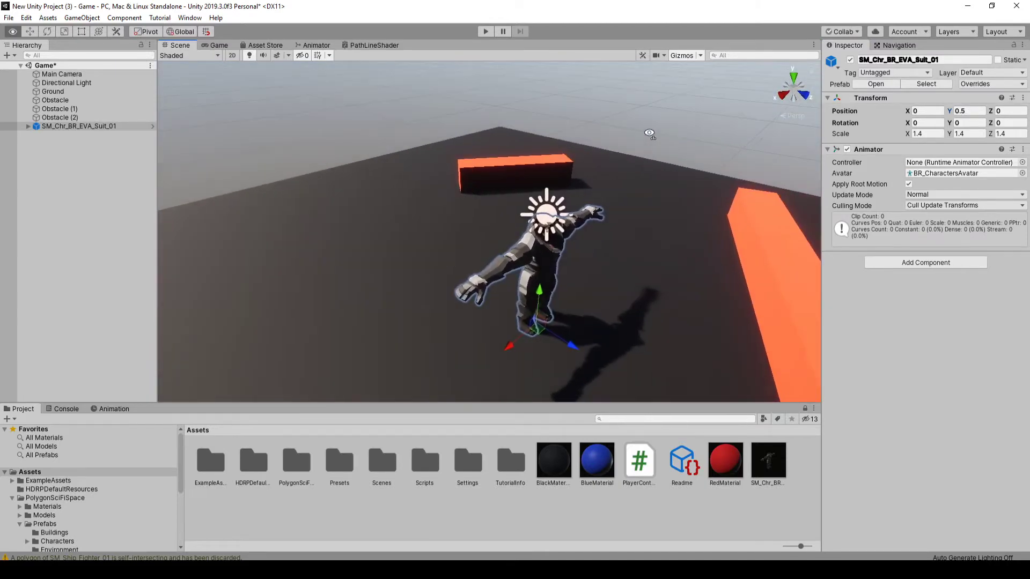
left_click(80, 132)
- Rename SM_Chr_BR_EVA_Suit_01 to Player and add the Player Controller component
left_click(89, 125)
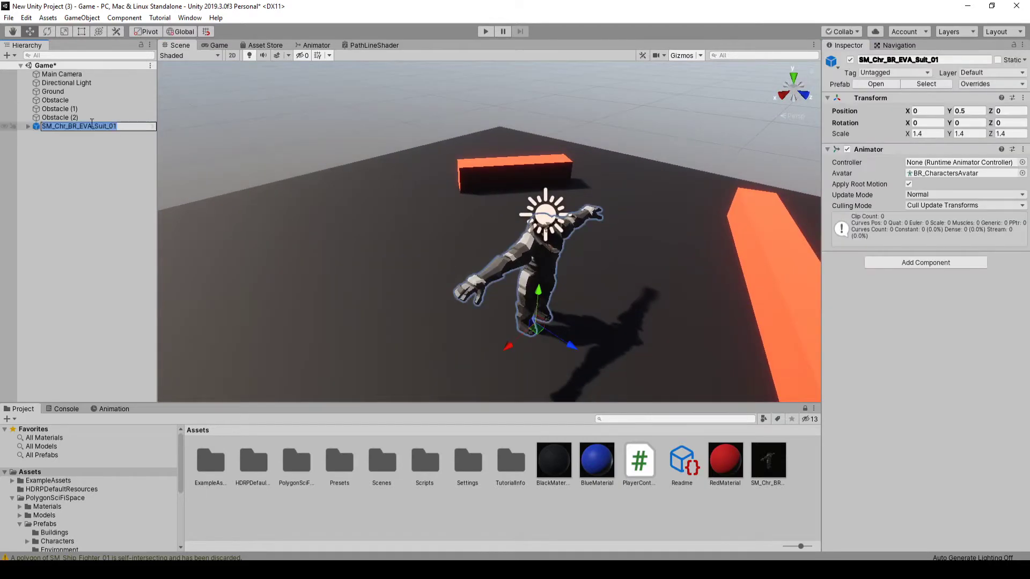
key("F2")
type("Player")
key("Return")
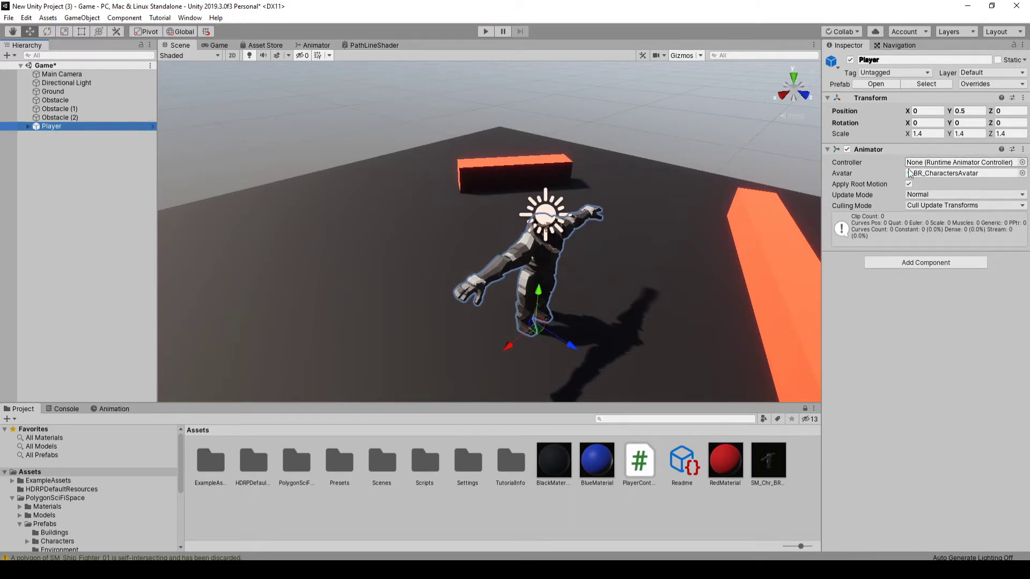
left_click(943, 266)
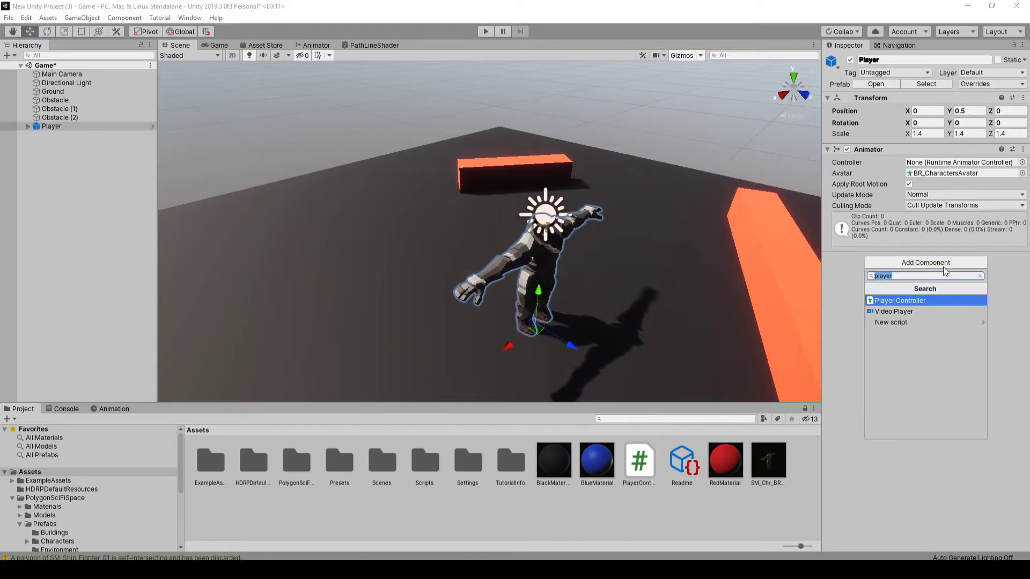
left_click(918, 300)
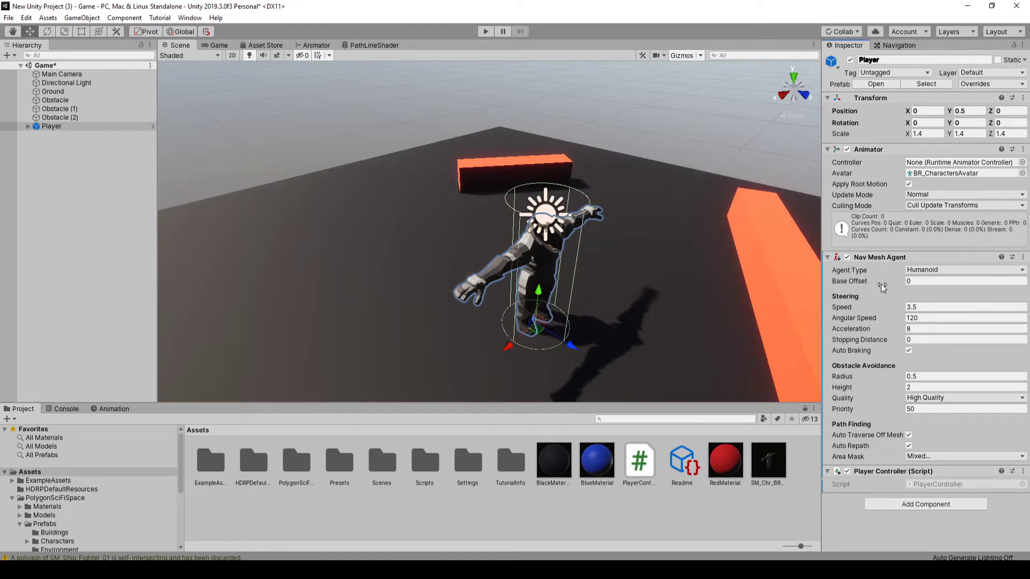
- Frame the Player and shrink the Nav Mesh Agent radius to 0.41
left_click_drag(694, 276, 560, 242, "alt")
key("f")
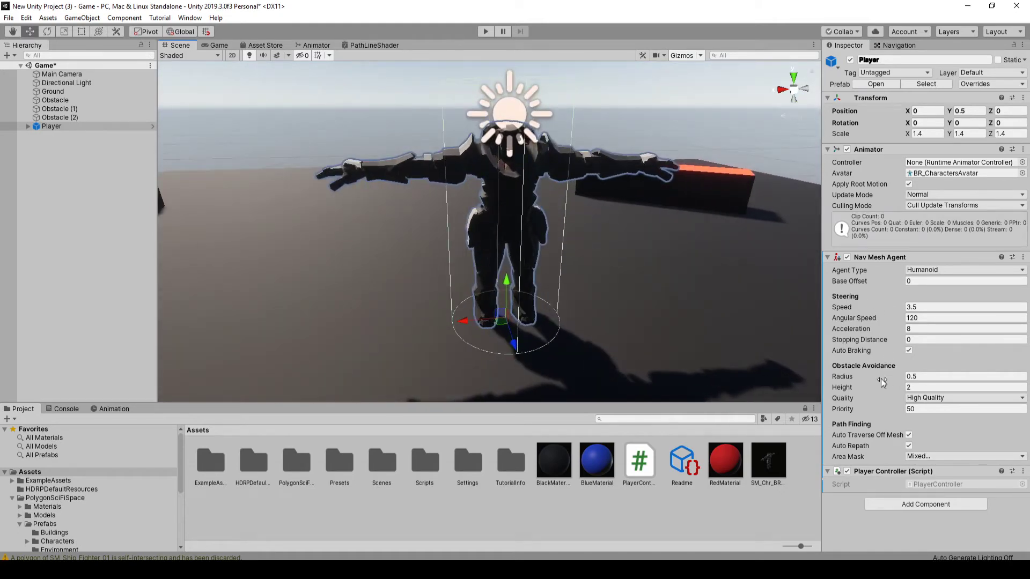
left_click_drag(880, 378, 876, 378)
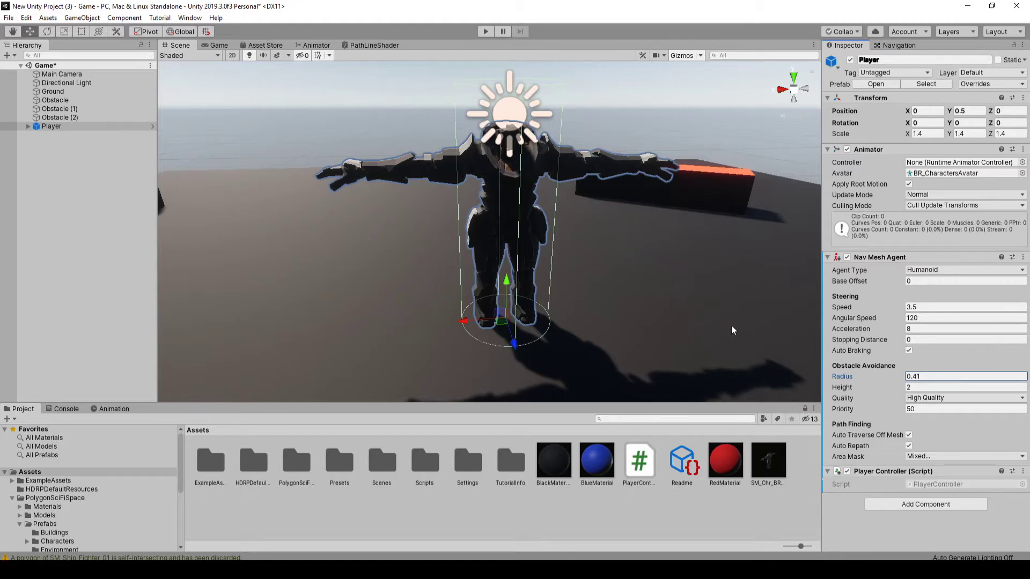
- Set the agent's Speed to 8, Angular Speed to 300 and Acceleration to 12
left_click(932, 308)
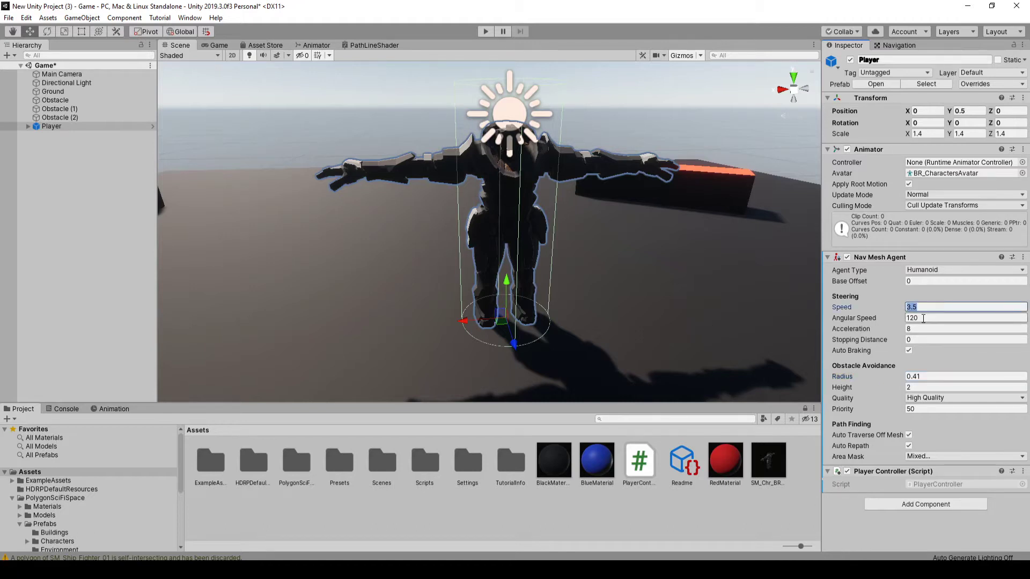
left_click(923, 318)
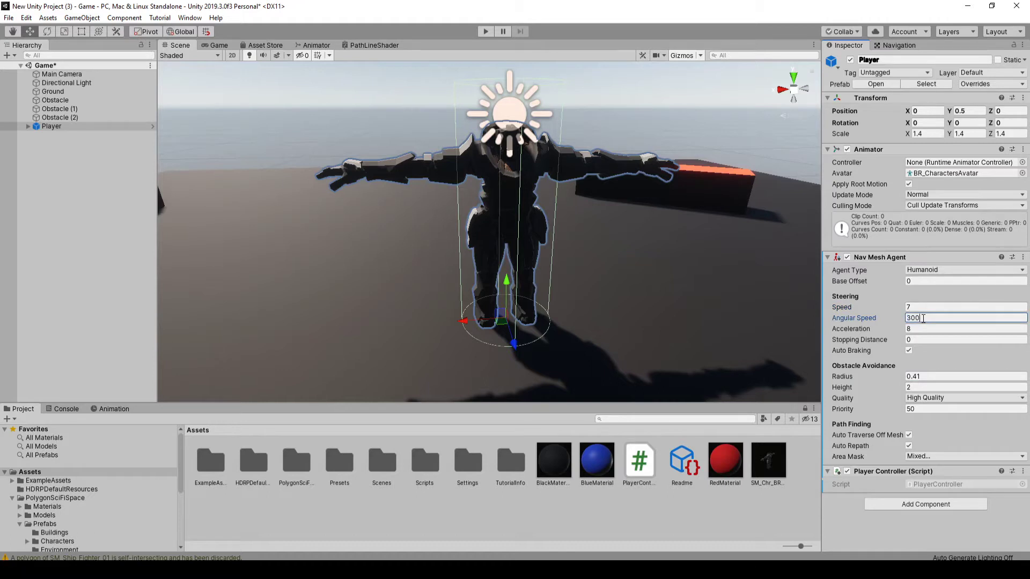
key("Tab")
type("12")
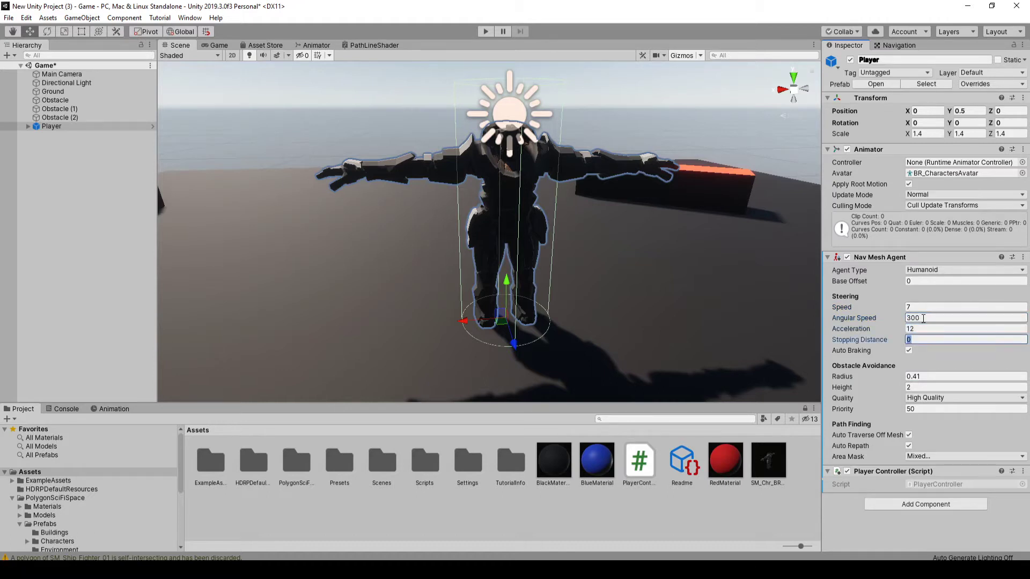
left_click(910, 307)
key("Tab")
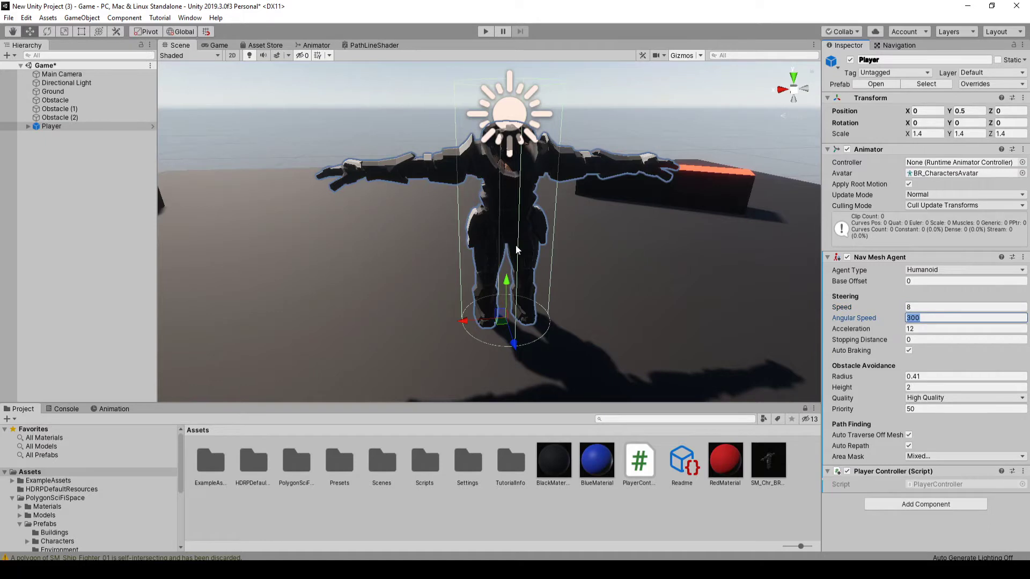
left_click_drag(518, 250, 588, 259, "alt")
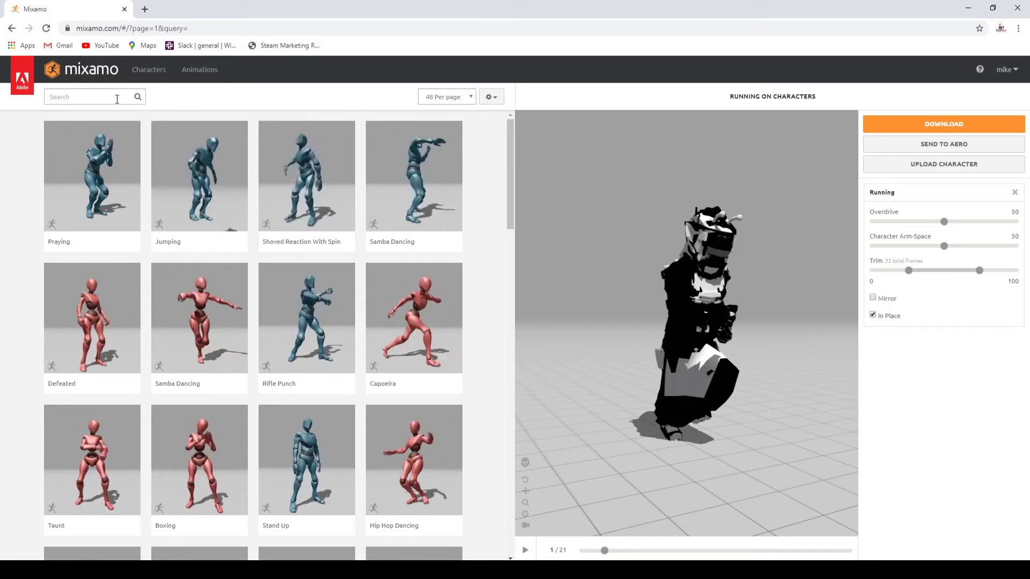
- Search Mixamo for 'idle', then preview and pause the second Idle animation
left_click(92, 99)
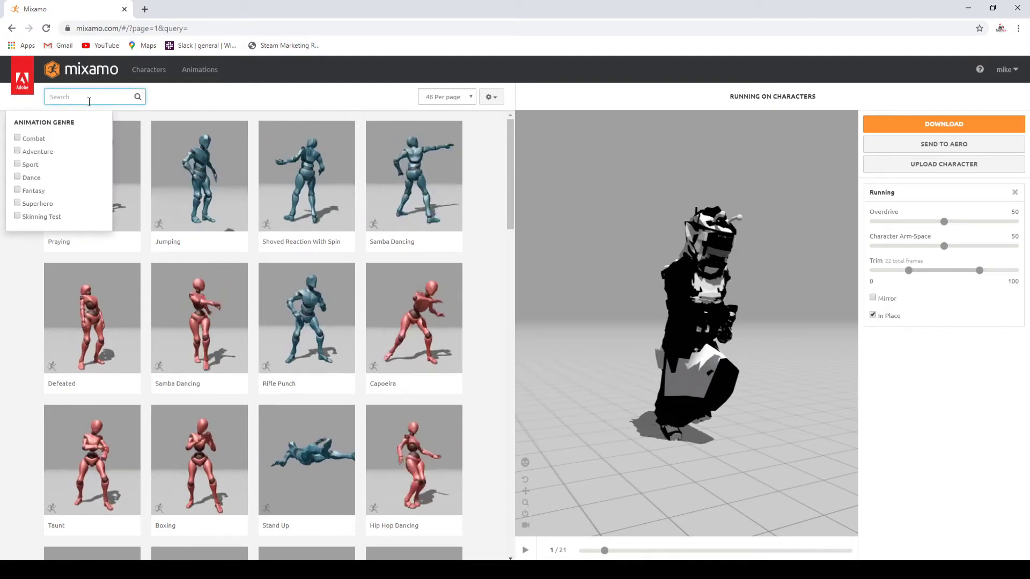
type("idle")
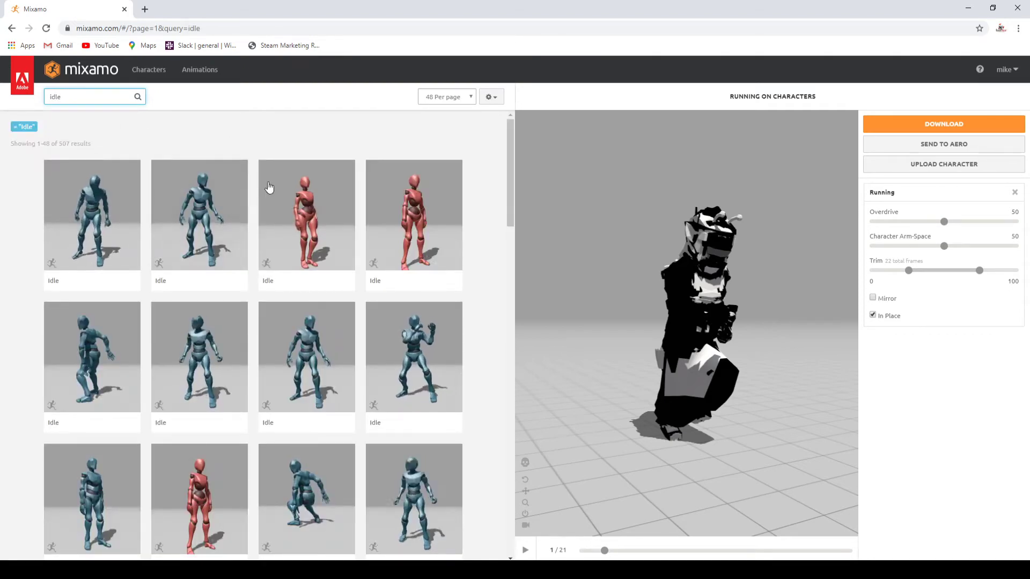
left_click(208, 209)
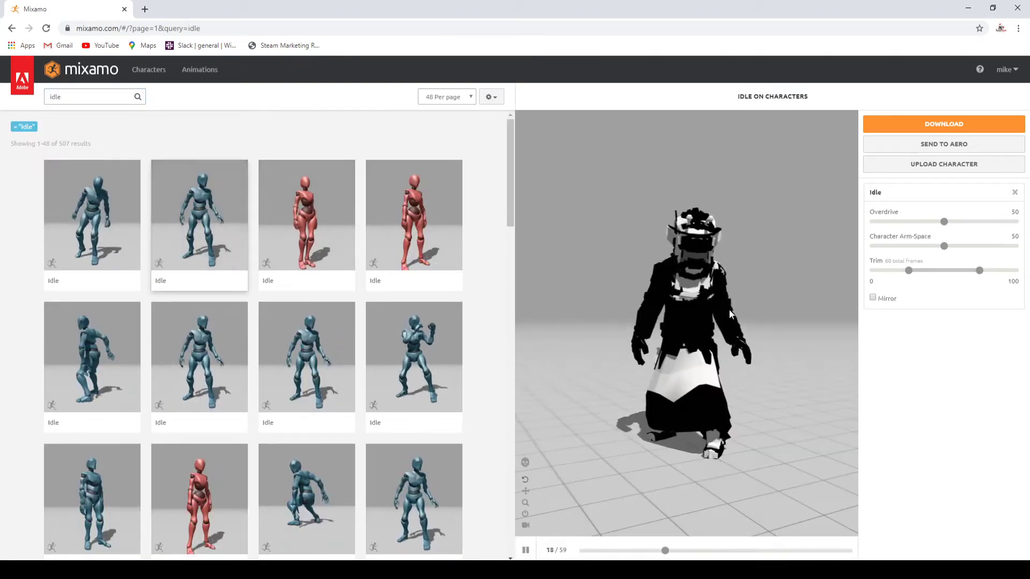
left_click_drag(730, 314, 672, 378)
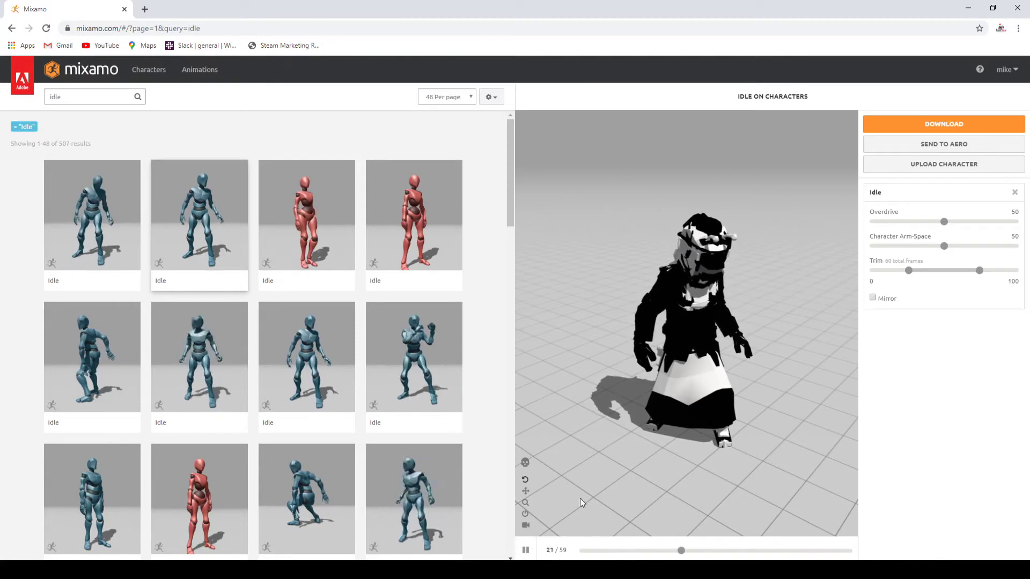
key("space")
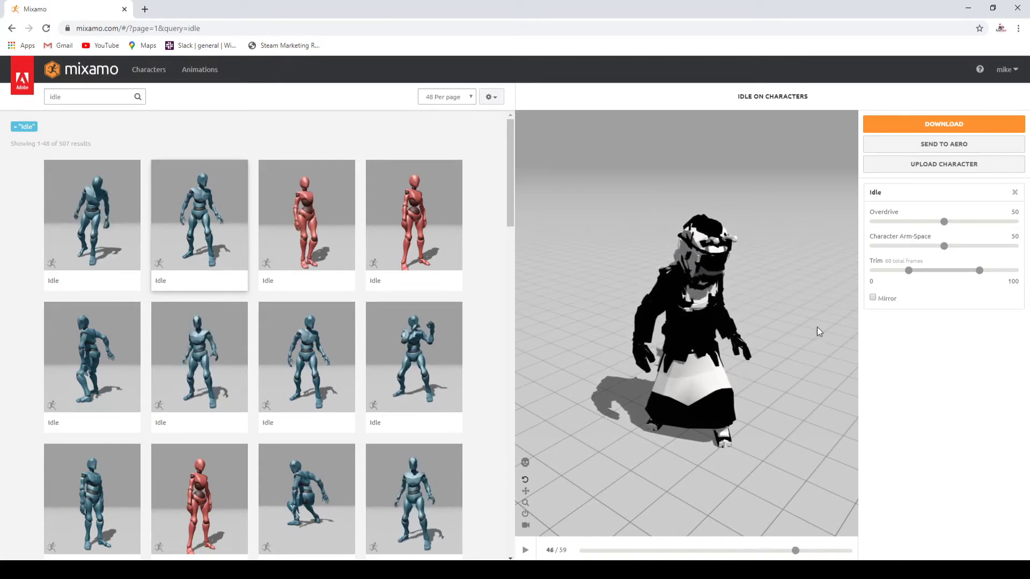
- Download the Idle animation as Idle.fbx
left_click(919, 123)
left_click(664, 248)
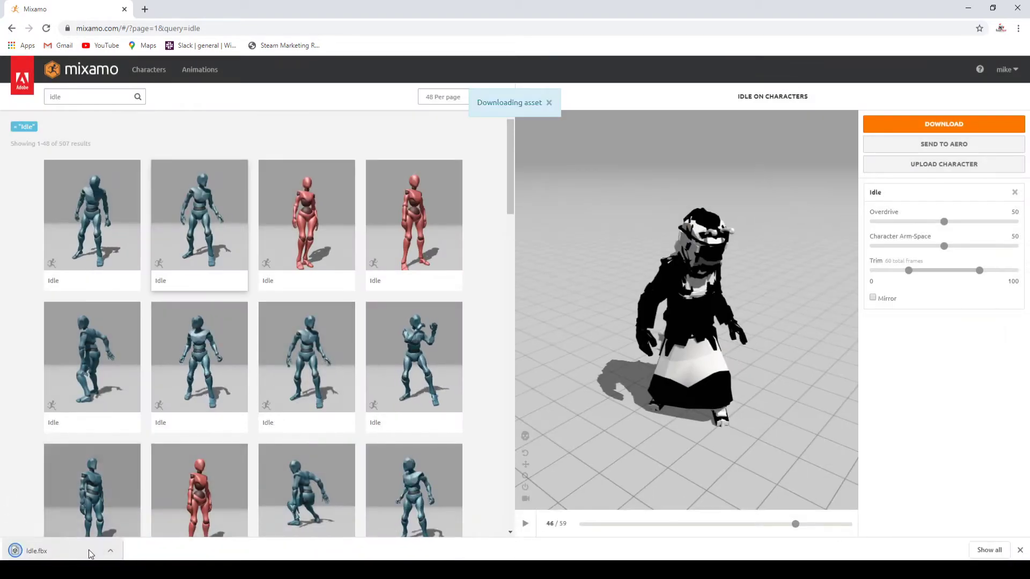
left_click(111, 551)
- Drag Idle.fbx from the Downloads folder into Unity's Assets panel, then close the Explorer window
left_click(135, 516)
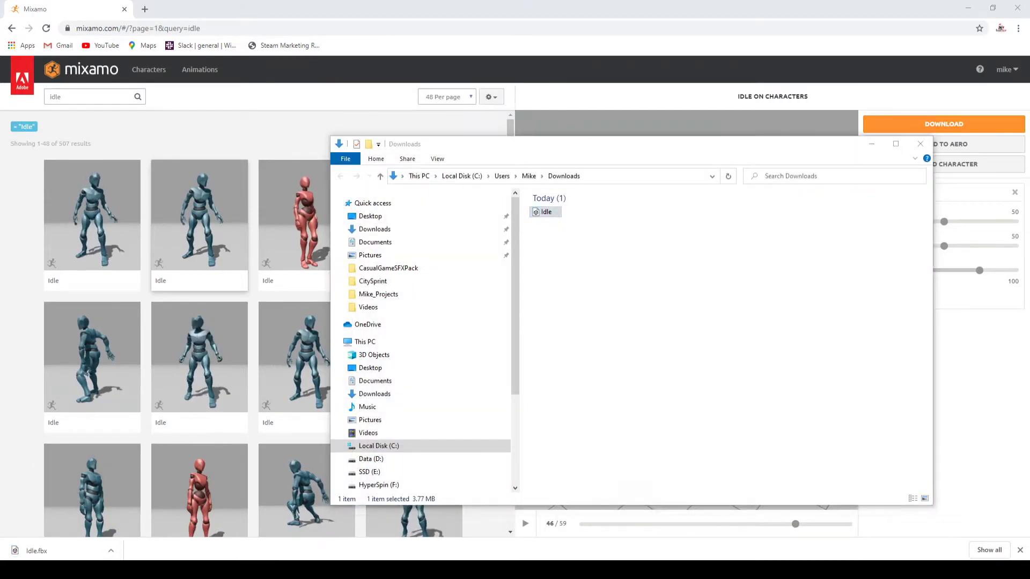
key("alt+Tab")
key("alt+Tab")
left_click_drag(543, 212, 258, 515)
left_click(920, 144)
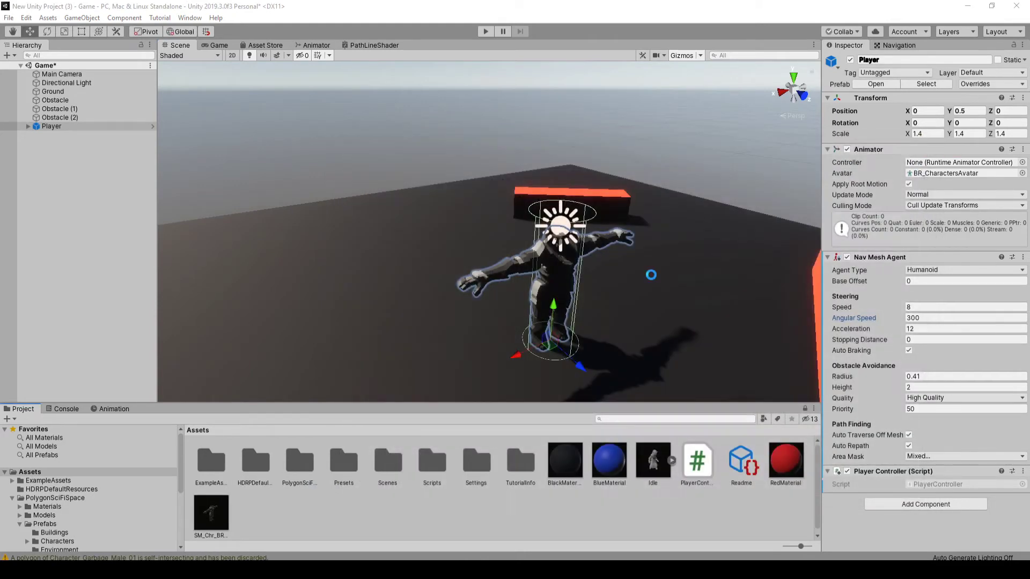
- Set the Idle asset's Rig Animation Type to Humanoid and apply it
left_click(221, 515)
left_click(659, 470)
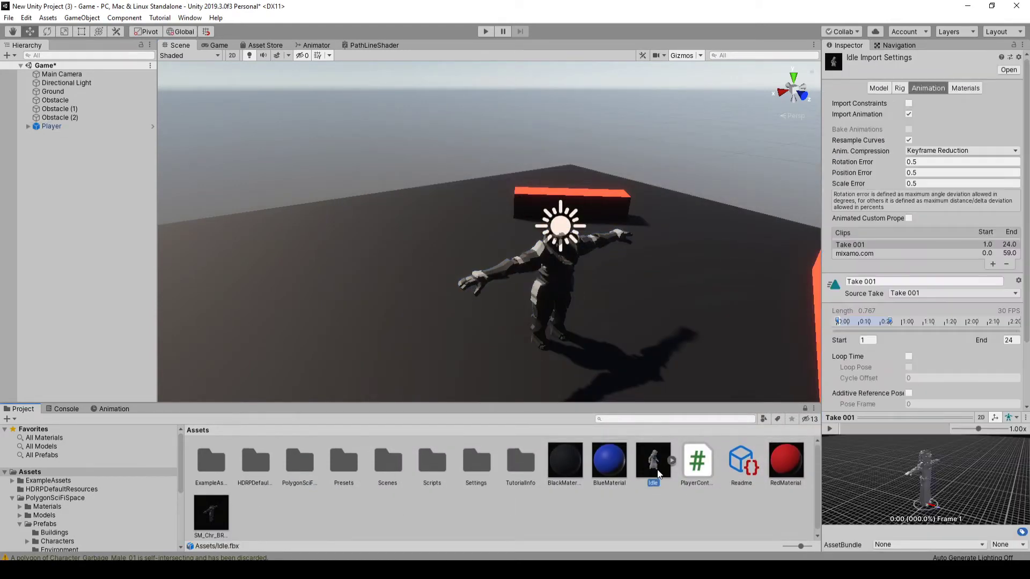
left_click(899, 88)
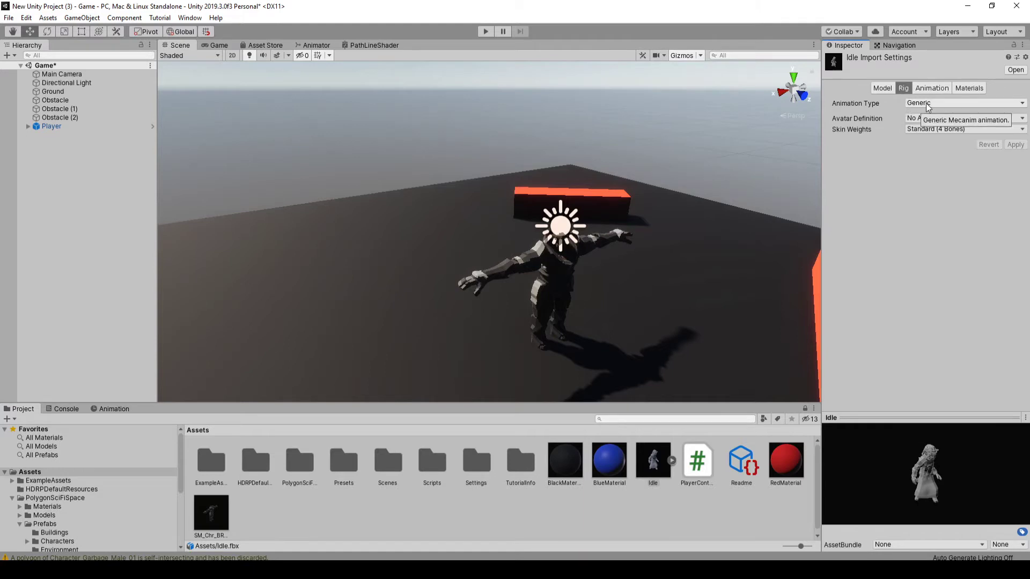
left_click(927, 104)
left_click(923, 153)
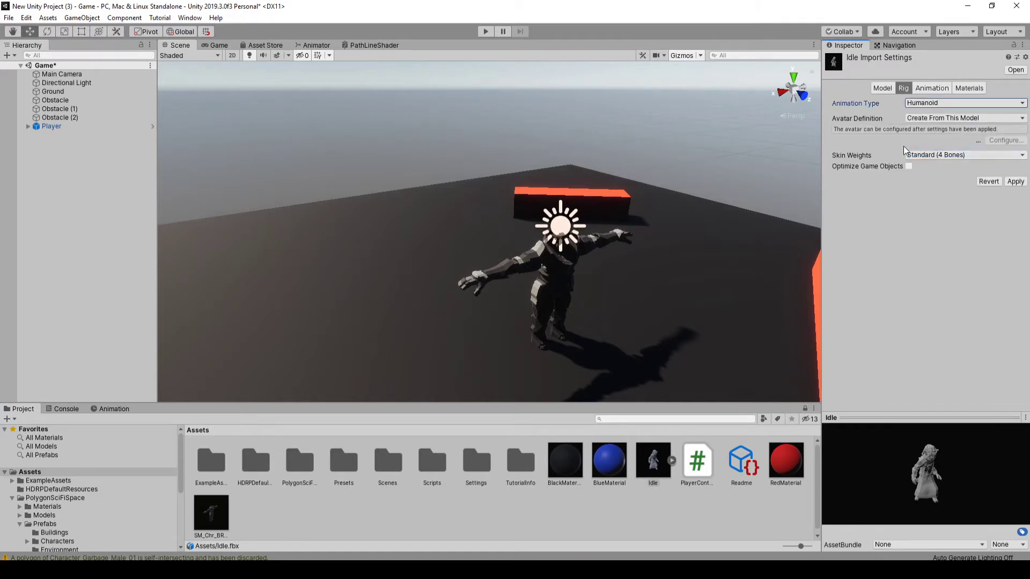
left_click(1016, 182)
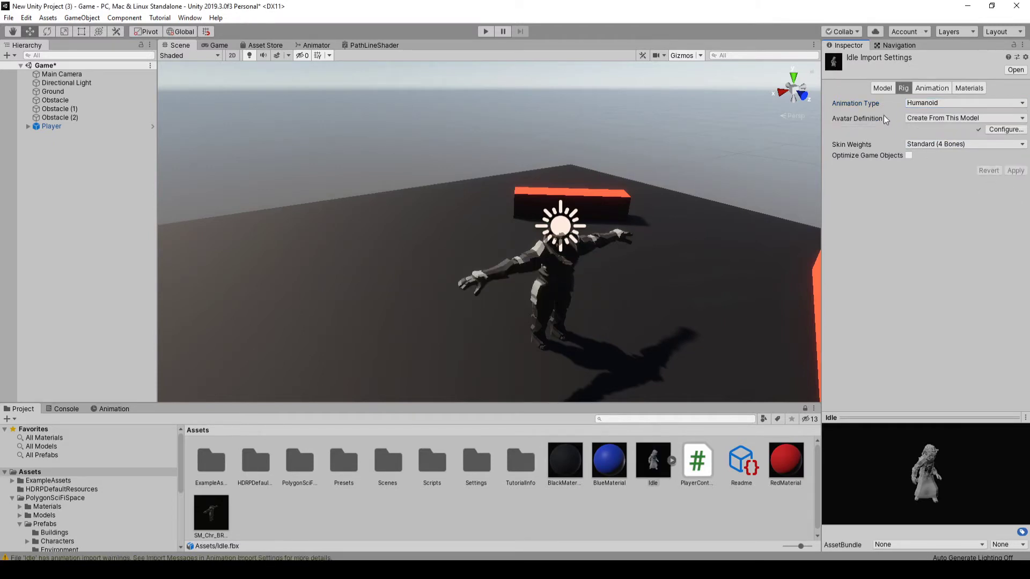
left_click(931, 88)
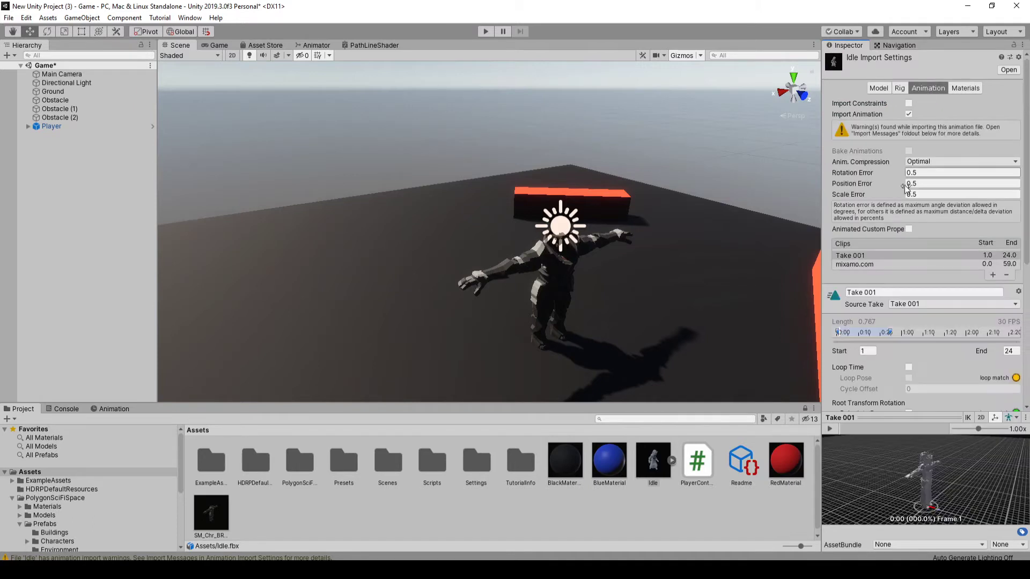
- Rename Idle's mixamo.com clip to PlayerIdle
scroll(876, 250, "down", 3)
left_click(855, 167)
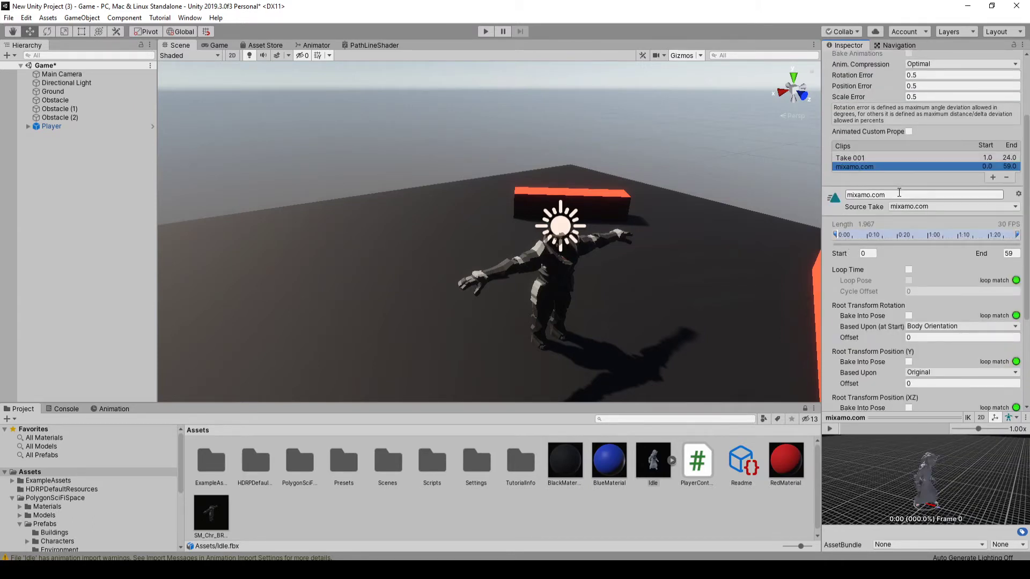
left_click(889, 192)
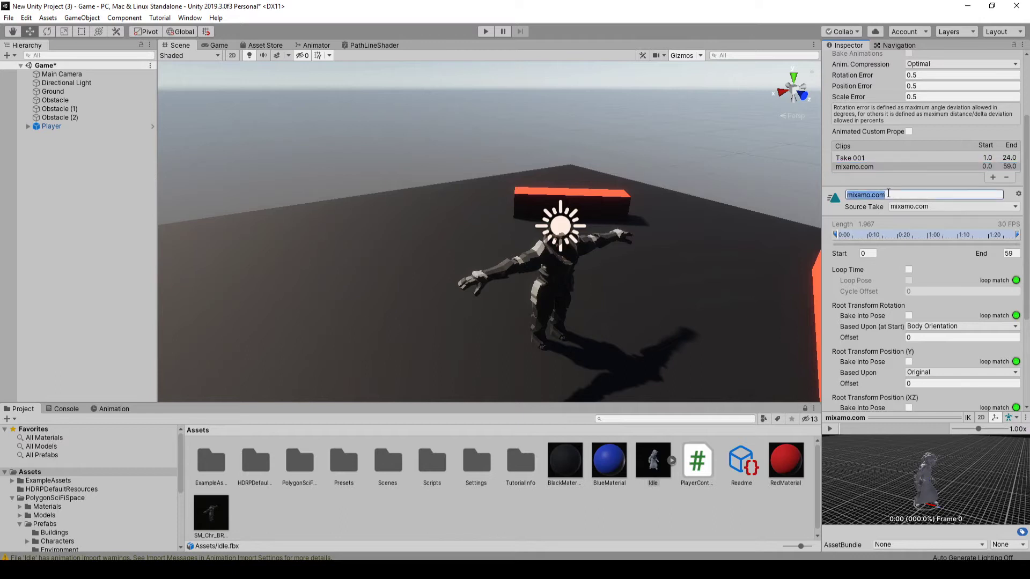
type("PlayerIdle")
key("Tab")
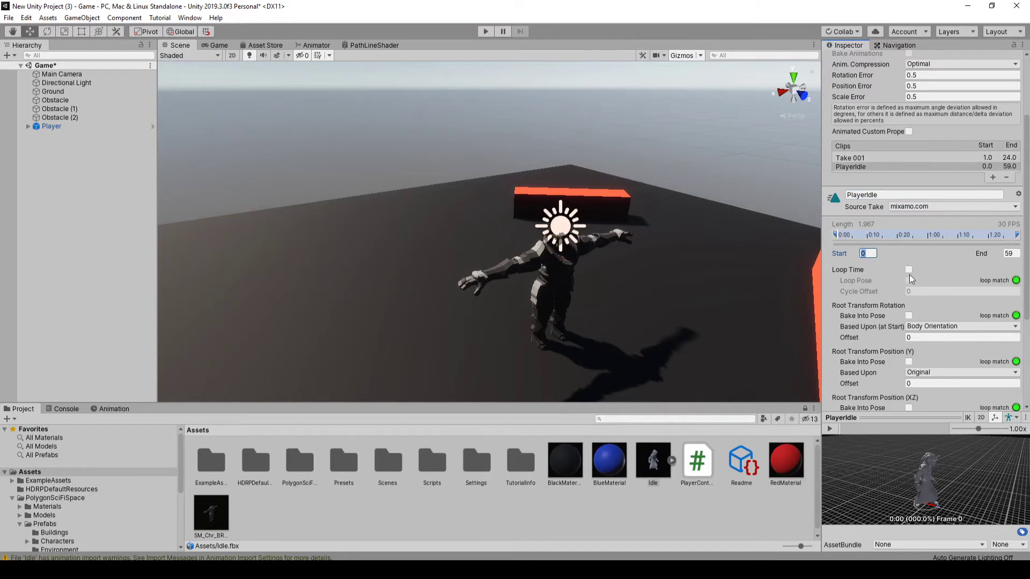
- Enable Loop Time, Loop Pose and all three root Bake Into Pose options, then apply
left_click(908, 270)
scroll(909, 271, "down", 3)
left_click(909, 183)
left_click(908, 218)
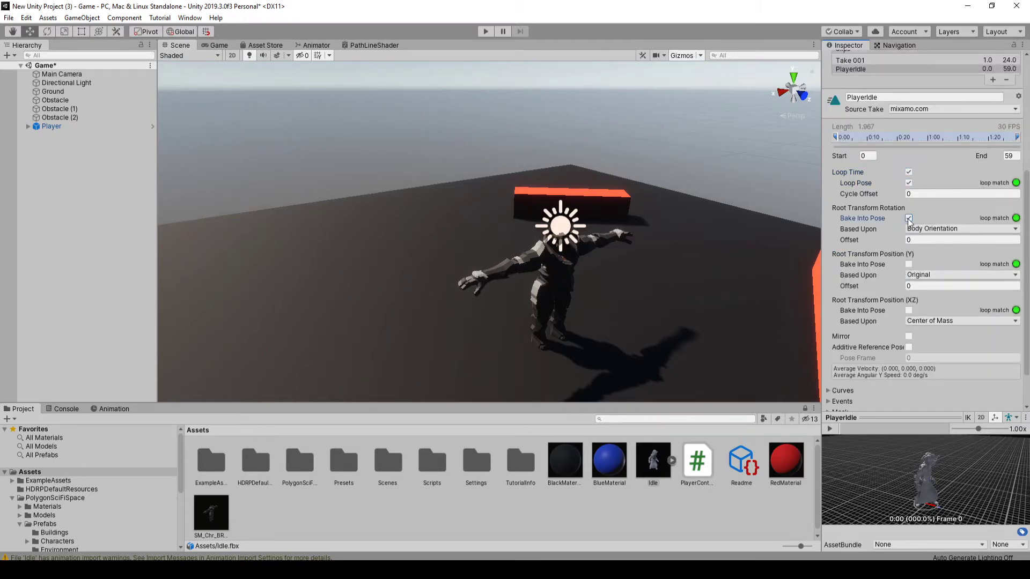
left_click(909, 265)
left_click(908, 310)
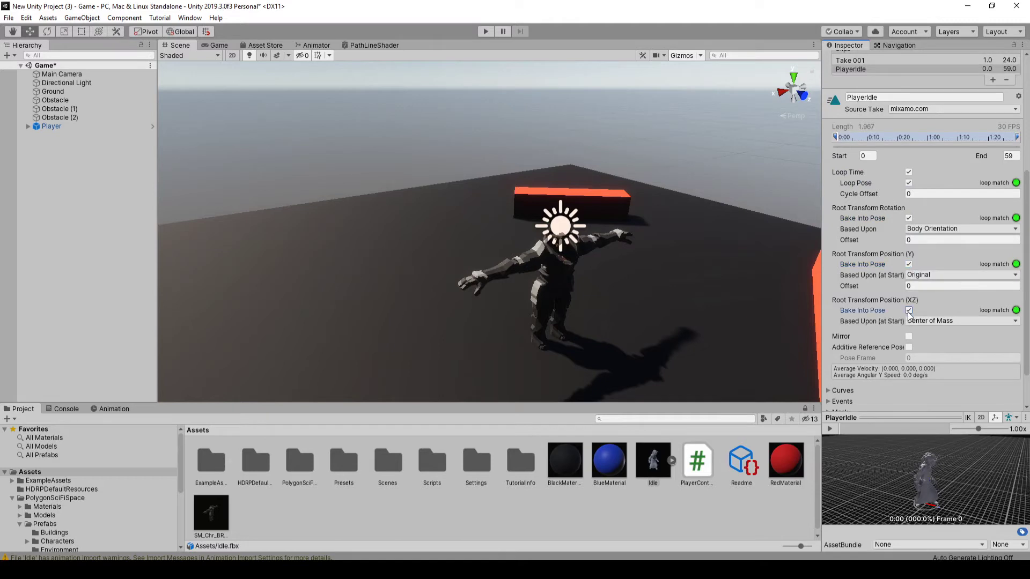
scroll(908, 341, "down", 2)
left_click(1009, 403)
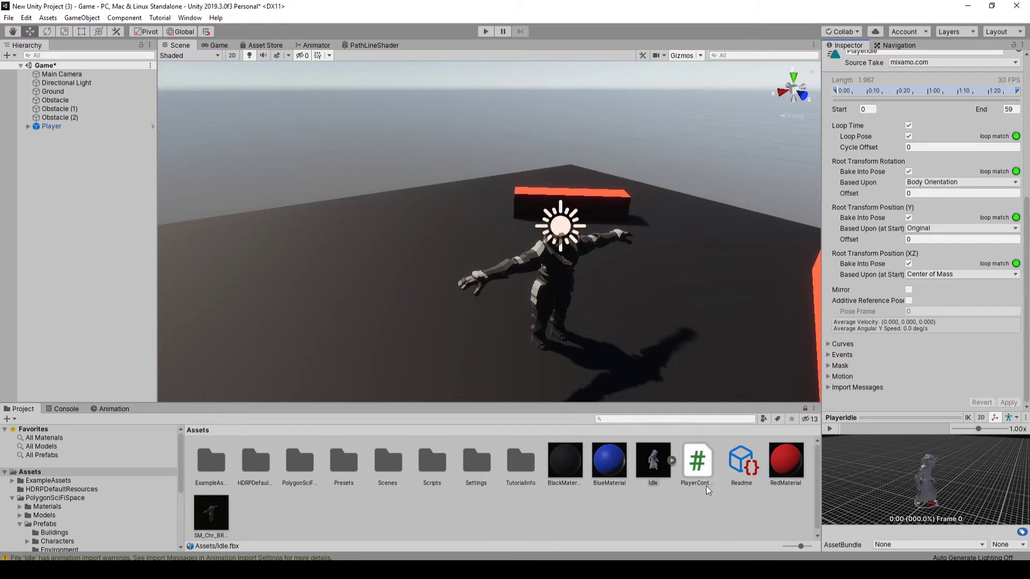
left_click(672, 461)
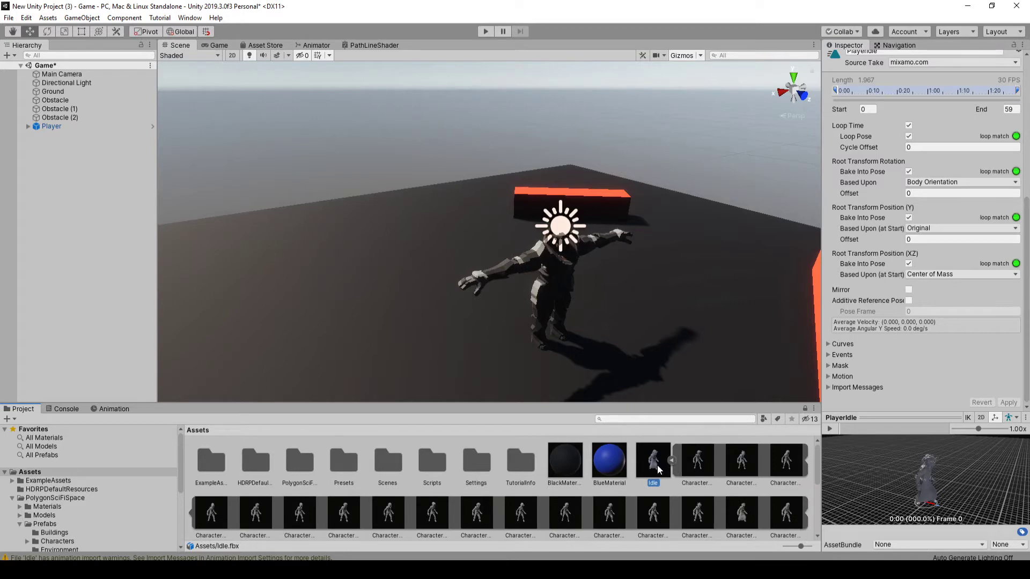
- Duplicate the PlayerIdle clip out of Idle.fbx as a standalone asset and remove the Idle model
scroll(653, 473, "down", 3)
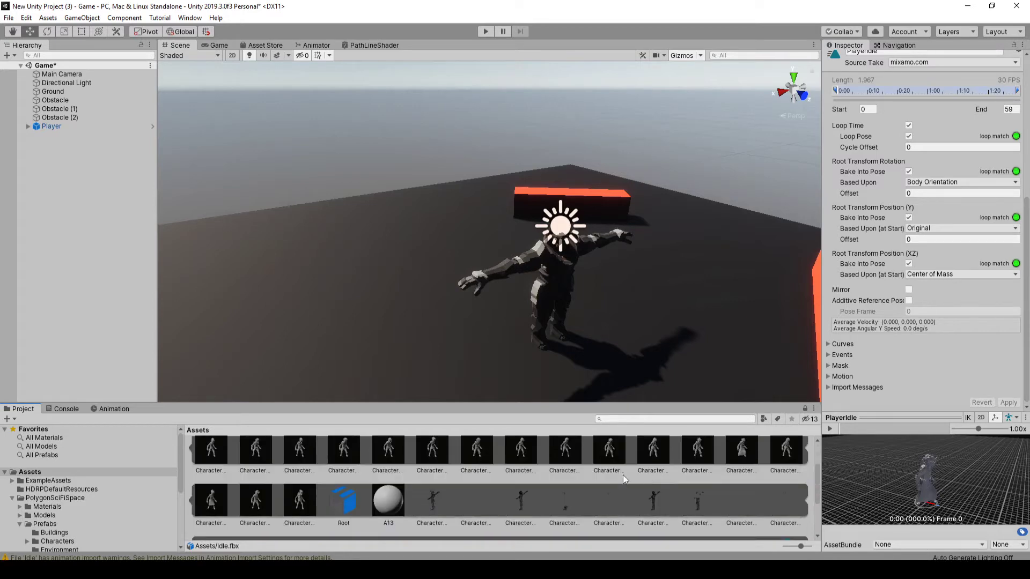
scroll(537, 483, "down", 1)
scroll(512, 489, "down", 1)
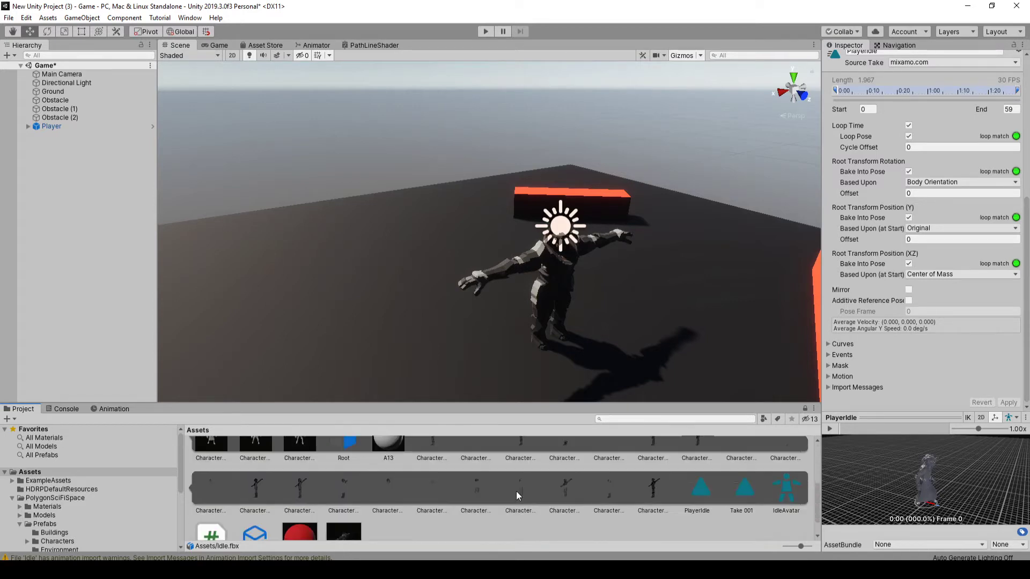
left_click(702, 499)
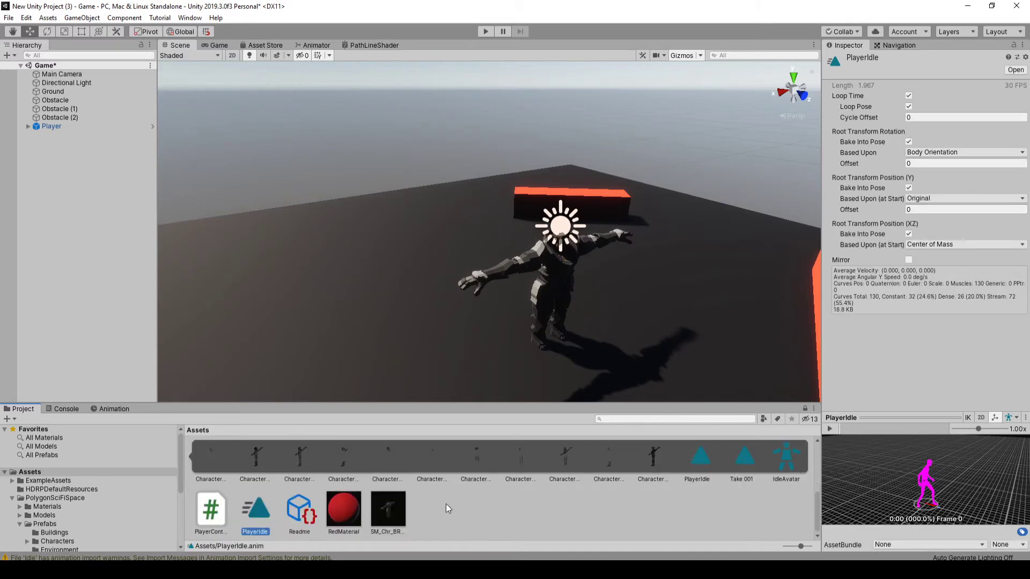
left_click(653, 462)
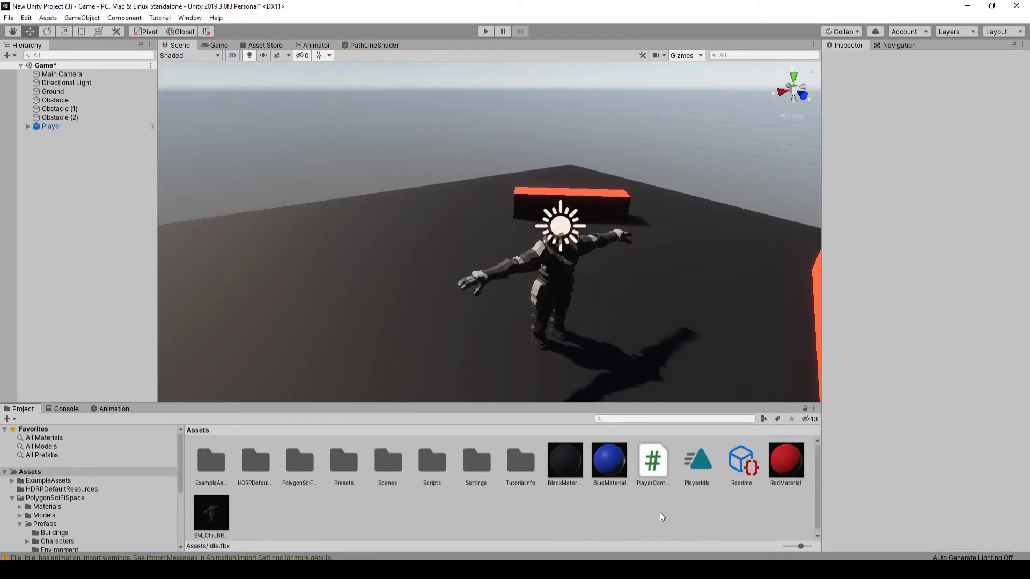
left_click(698, 467)
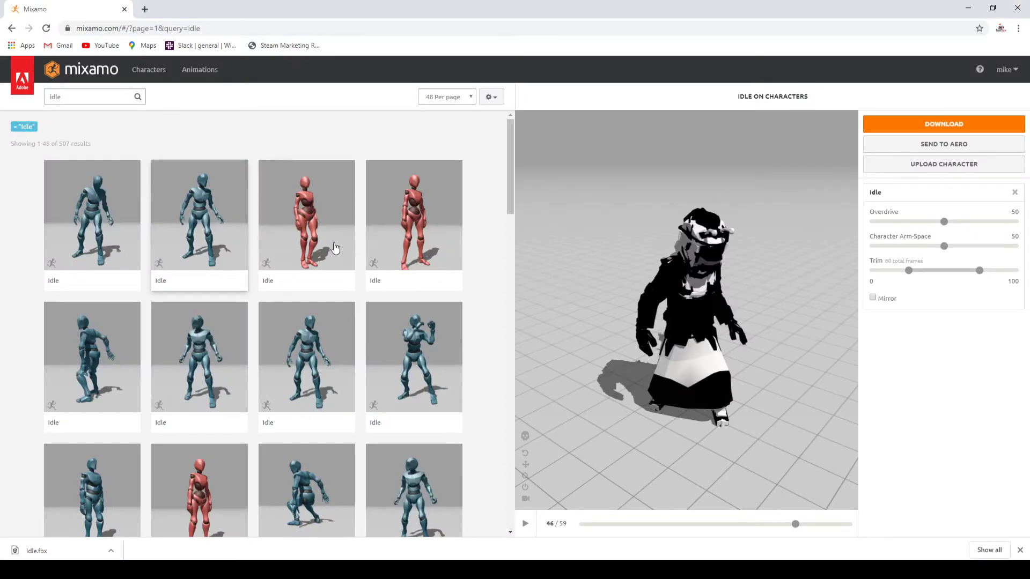
- Search Mixamo for 'run' and preview the Running animation with In Place enabled
left_click_drag(76, 96, 33, 102)
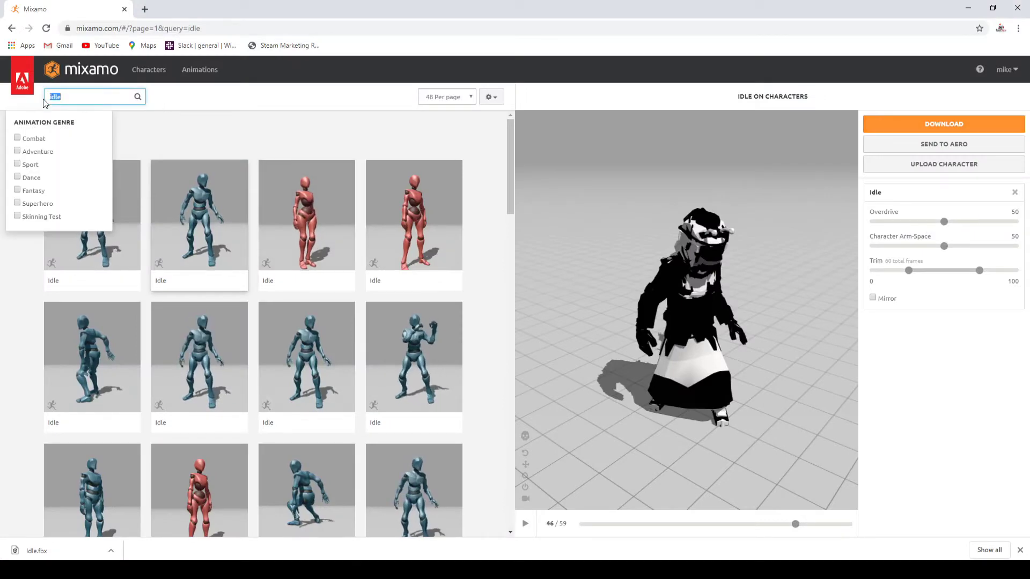
type("run")
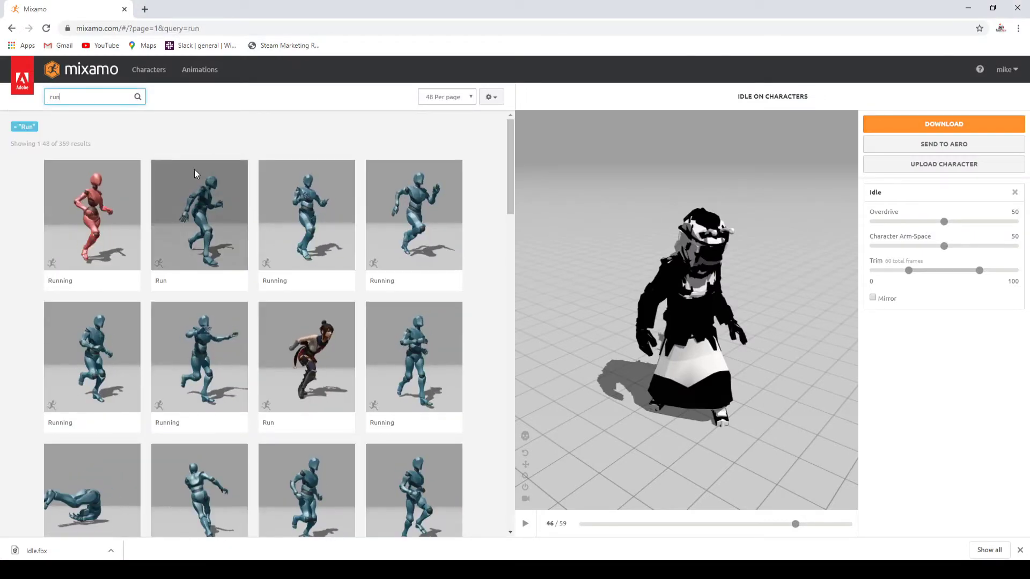
left_click(75, 204)
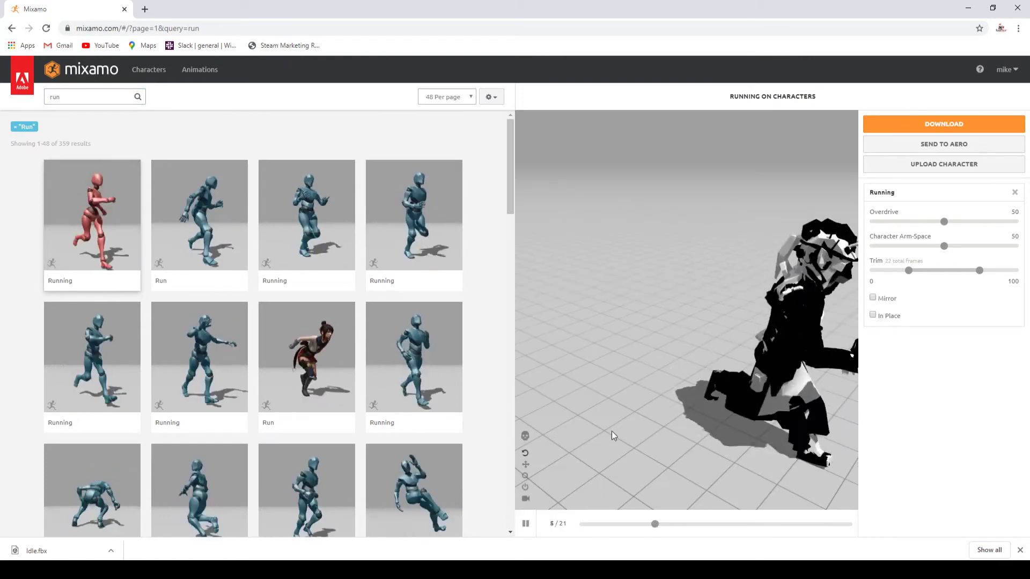
left_click(873, 315)
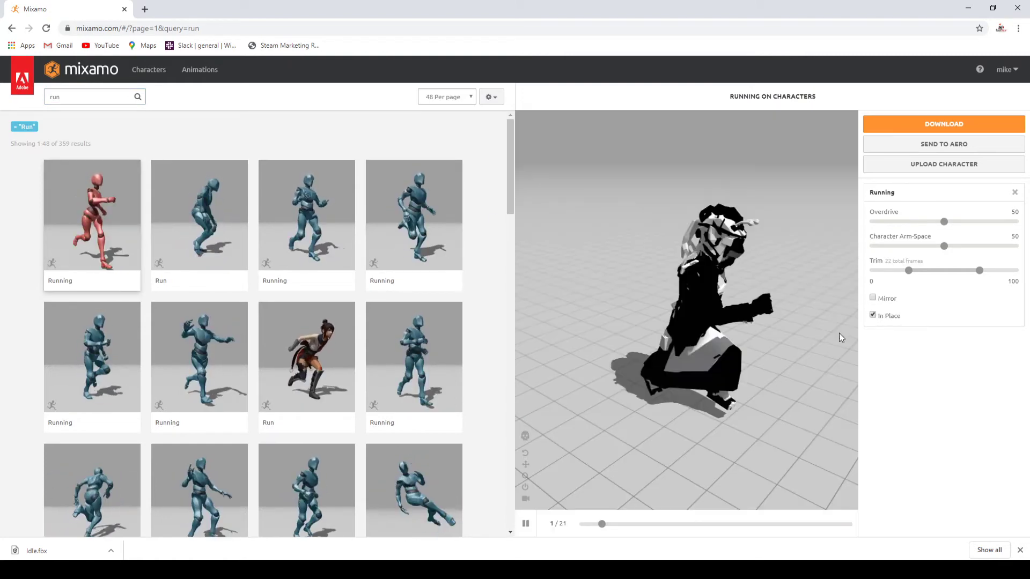
left_click(525, 524)
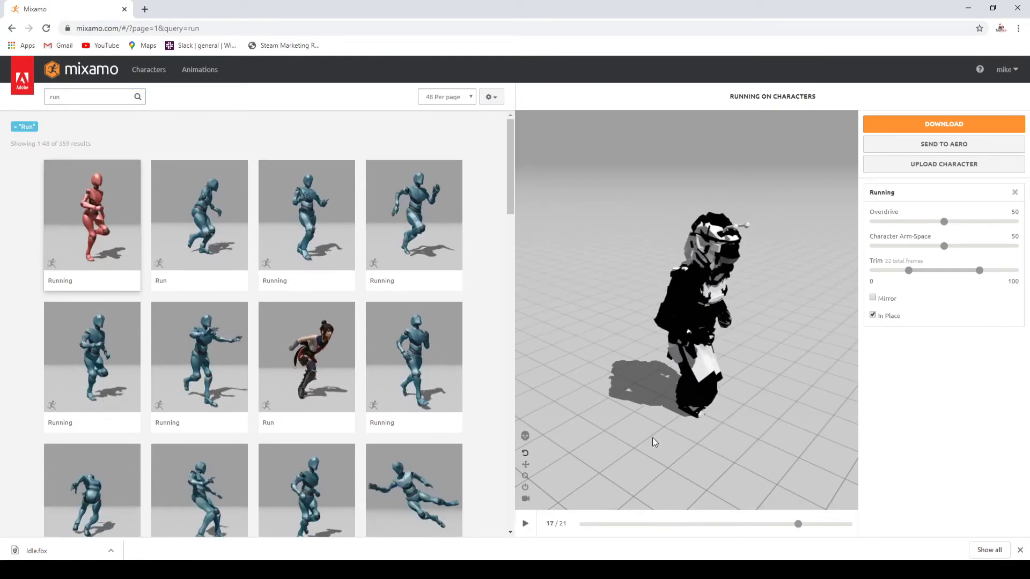
- Download the Running animation as Running.fbx and show it in its folder
left_click(884, 126)
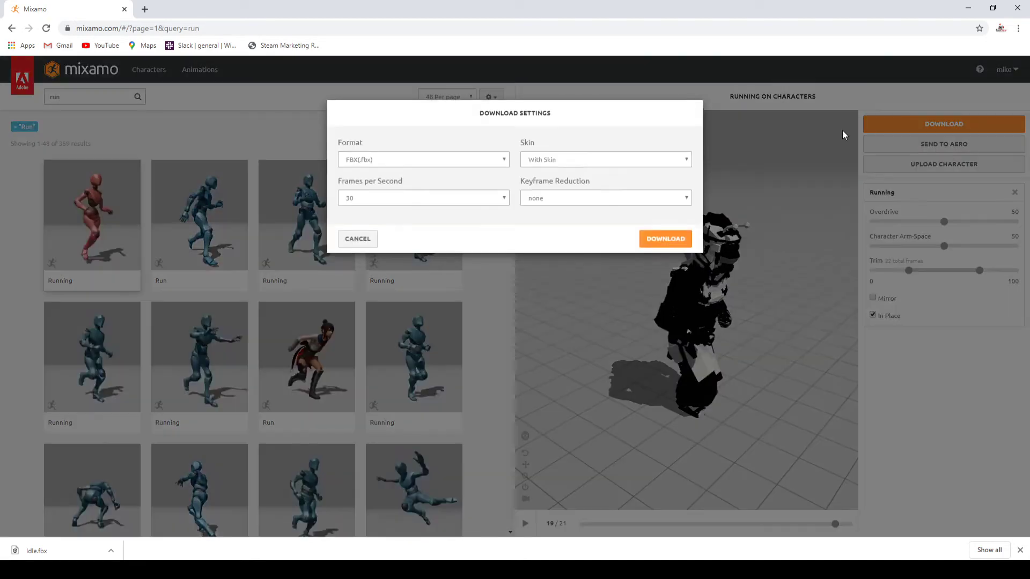
left_click(666, 247)
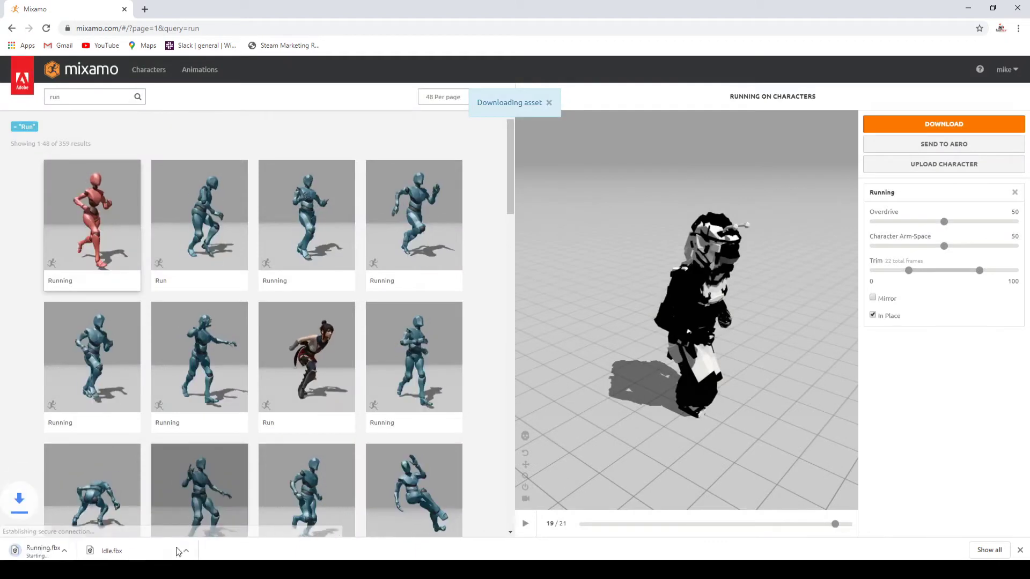
left_click(117, 549)
left_click(139, 514)
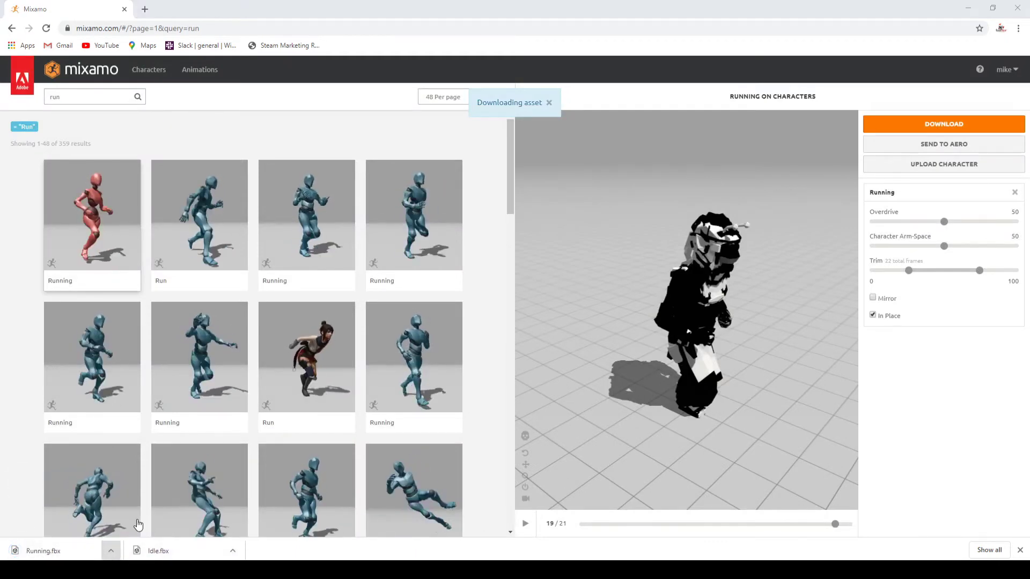
- Import the Running model from Downloads into the project Assets and select it
key("alt+Tab")
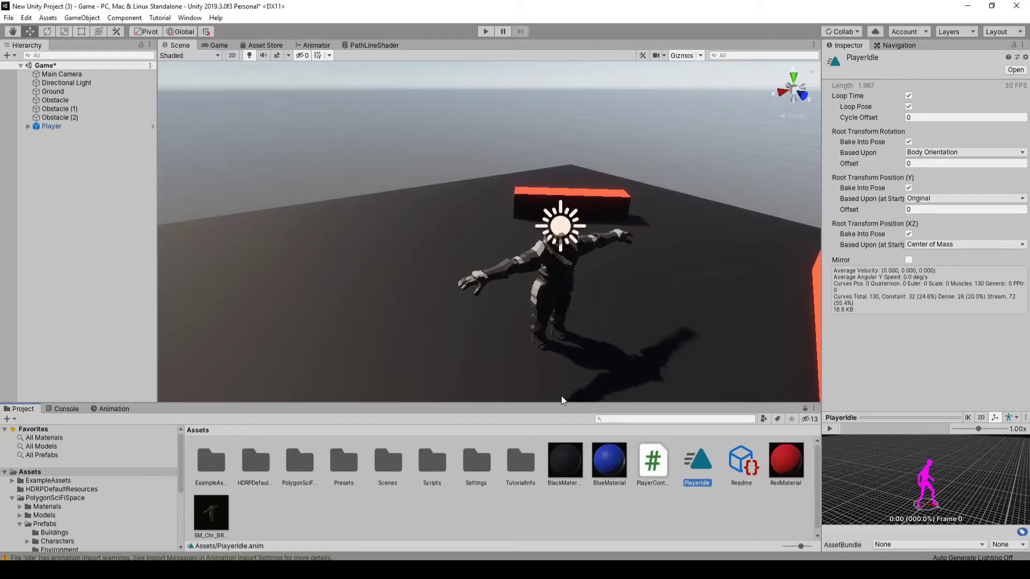
key("alt+Tab")
left_click_drag(550, 215, 306, 519)
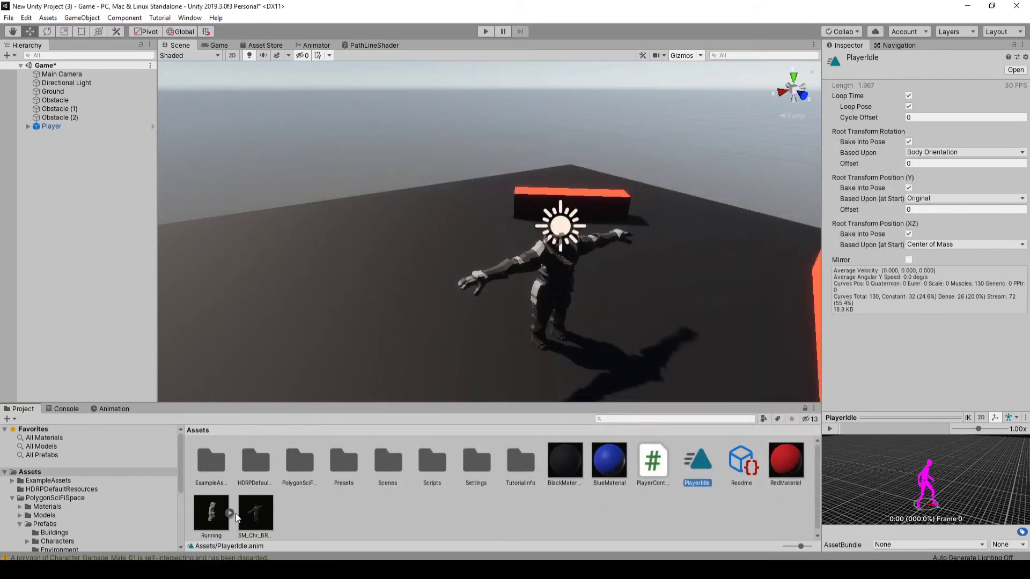
left_click(214, 516)
- Set the Running model's rig animation type to Humanoid and apply
left_click(902, 89)
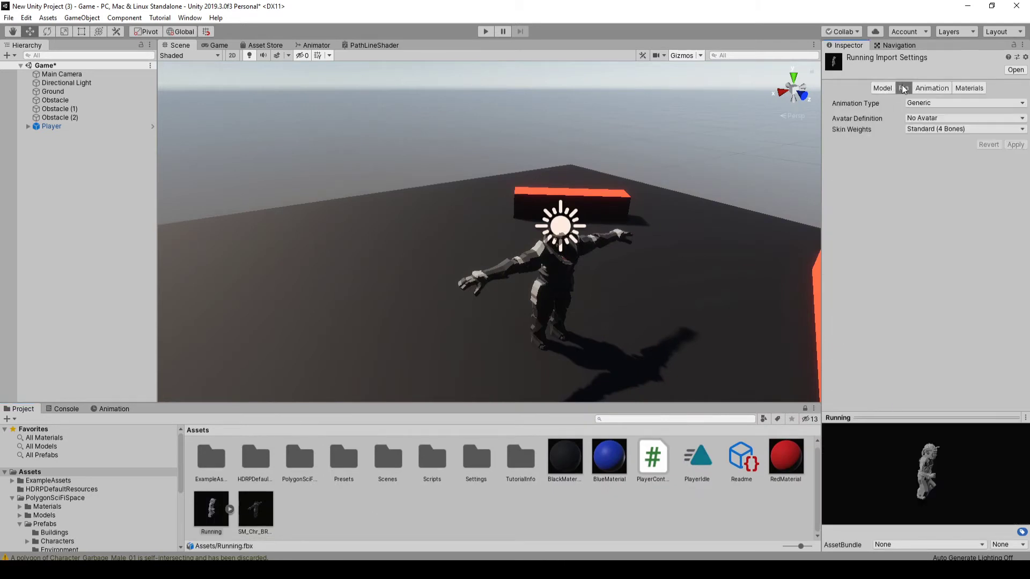
left_click(933, 103)
left_click(925, 149)
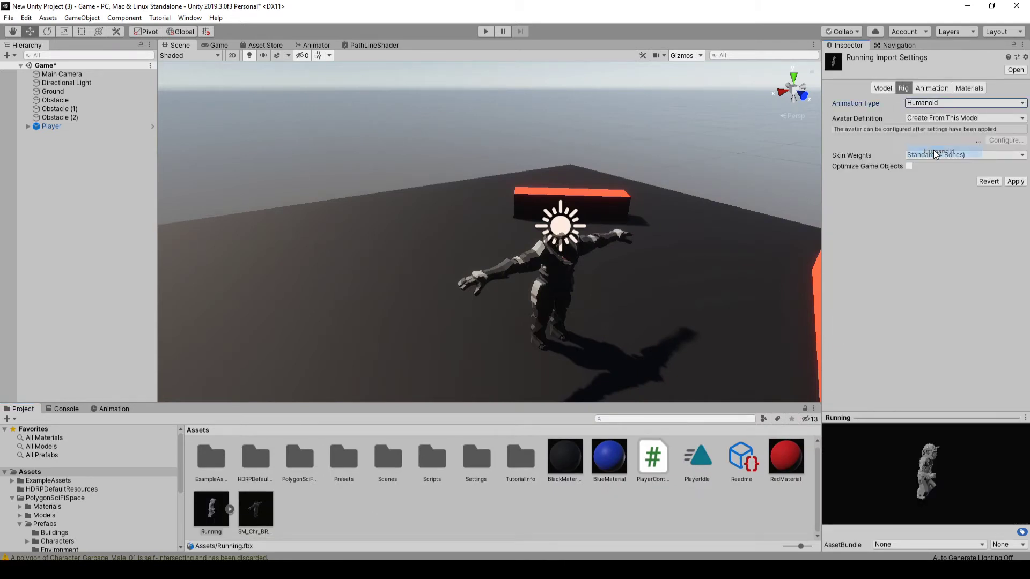
left_click(1014, 182)
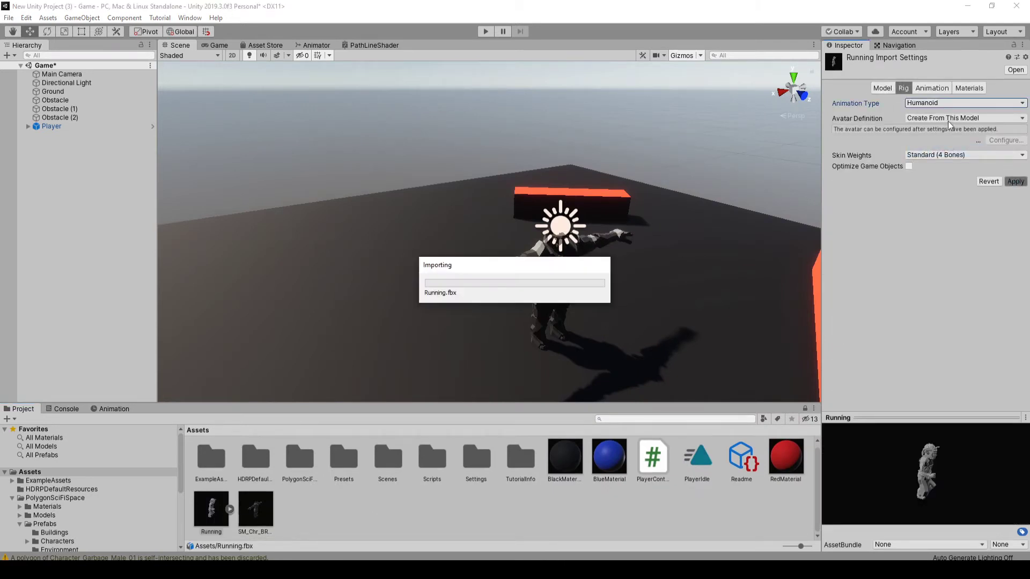
- Rename the mixamo.com clip to PlayerRun, make it loop, bake root rotation and positions into pose, then apply
left_click(928, 89)
left_click(896, 264)
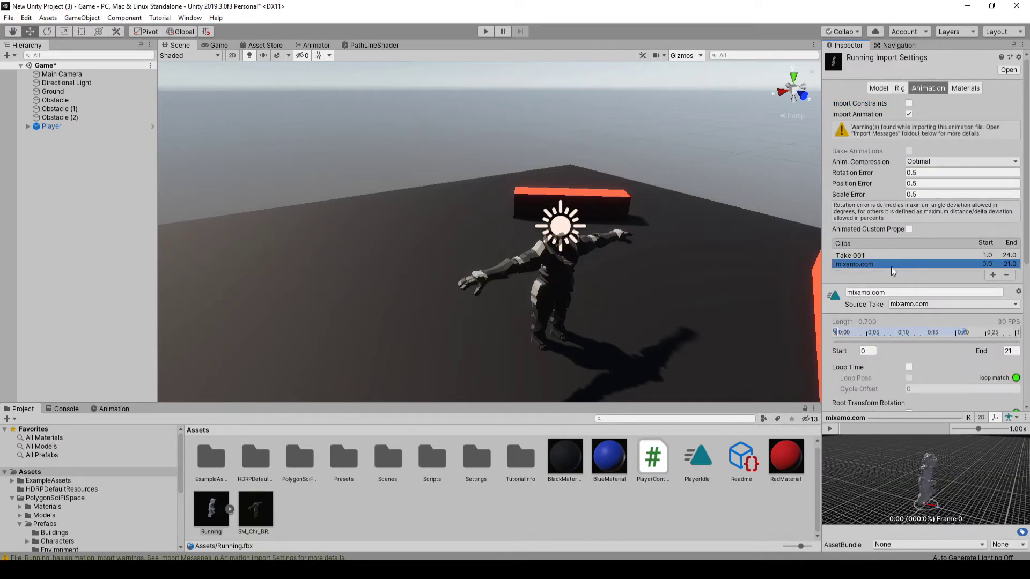
left_click(875, 292)
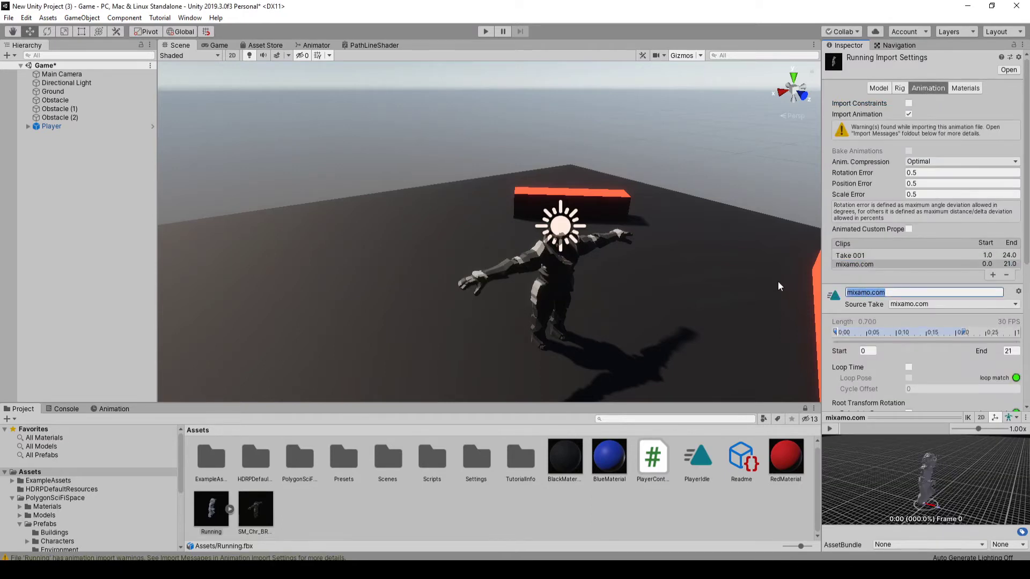
type("PlayerRun")
scroll(906, 218, "down", 5)
left_click(909, 172)
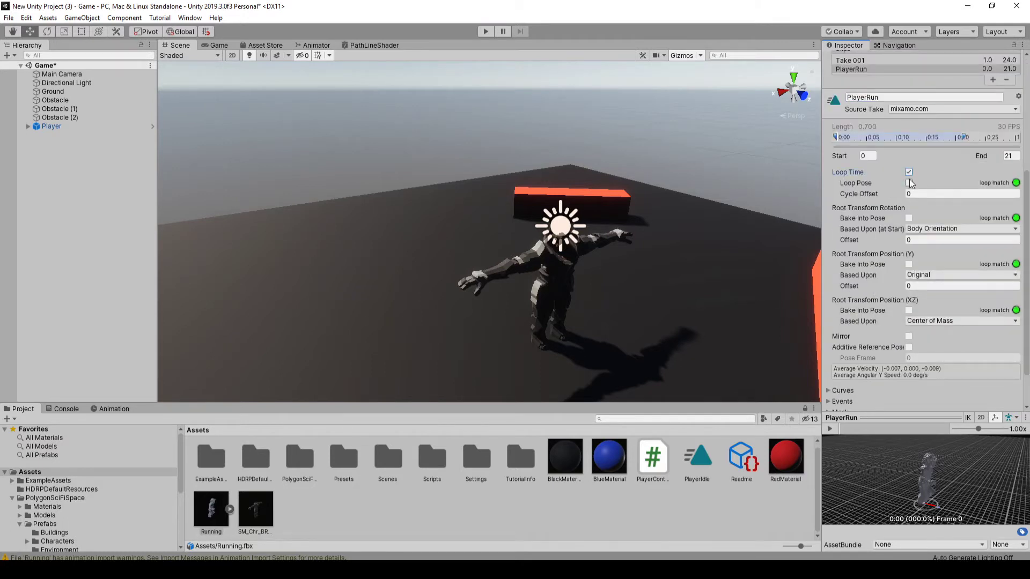
left_click(908, 218)
left_click(909, 264)
left_click(908, 310)
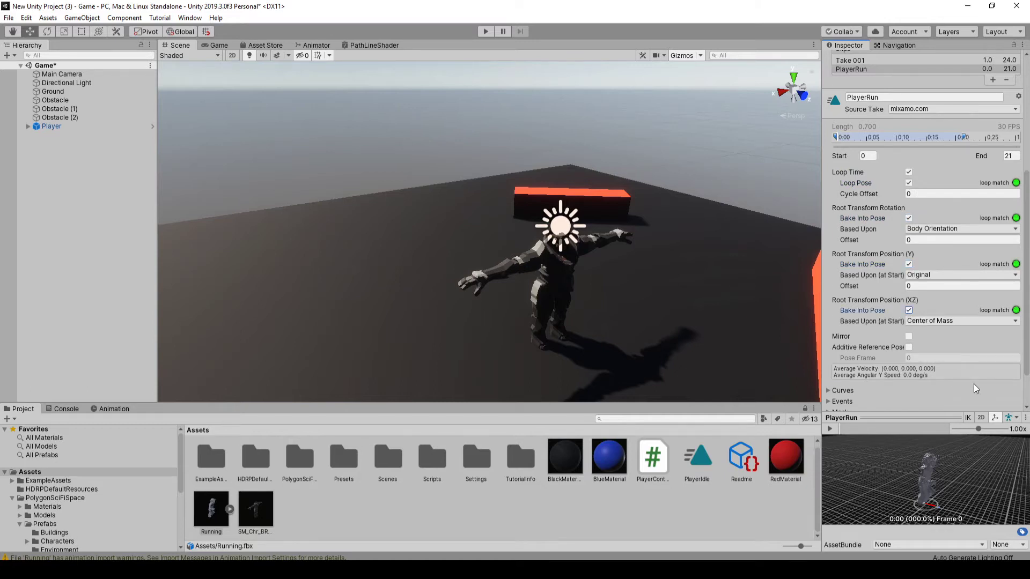
scroll(973, 384, "down", 2)
left_click(1008, 402)
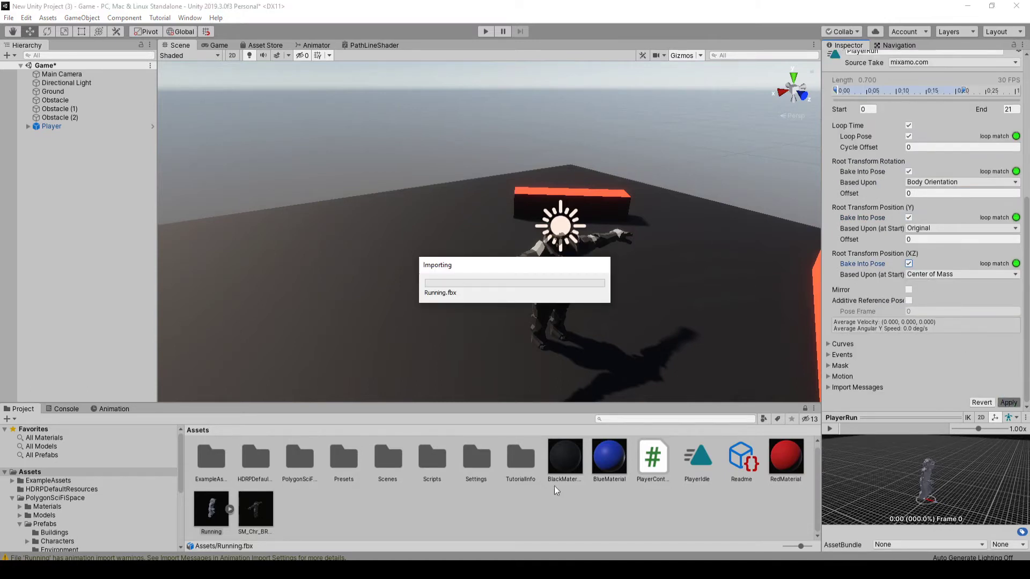
- Duplicate the PlayerRun clip as a standalone asset and delete the Running model
left_click(227, 510)
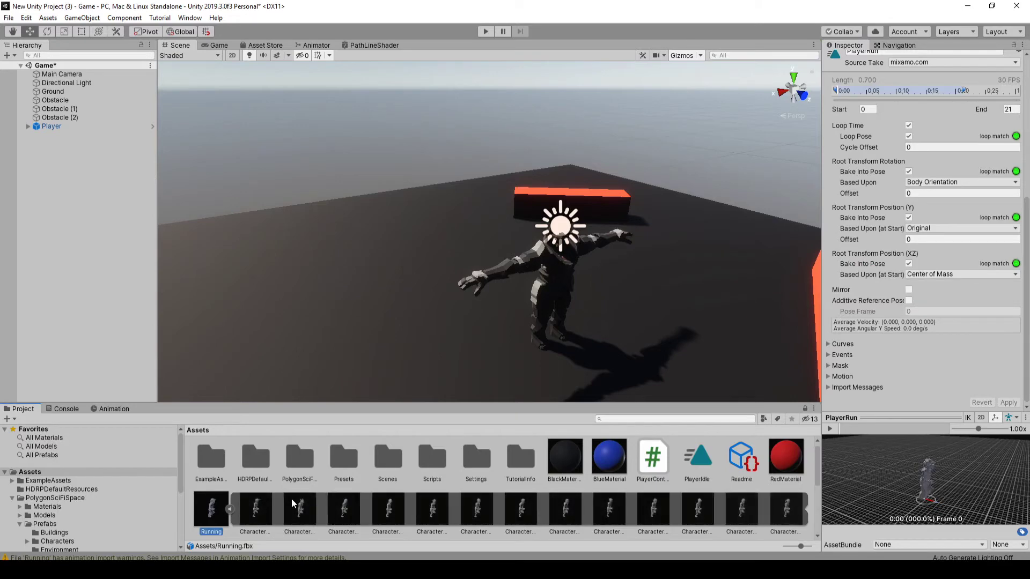
left_click(258, 521)
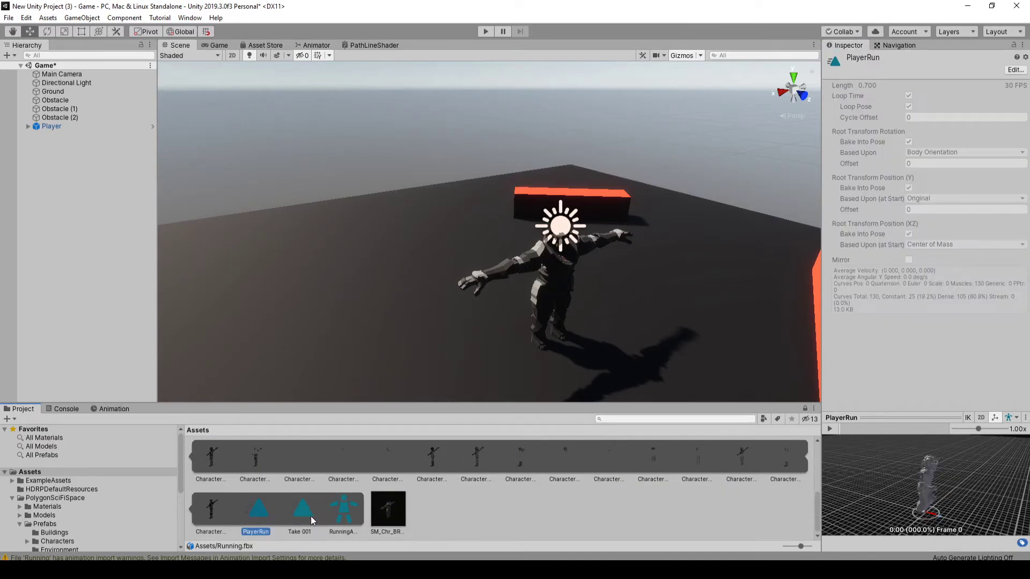
key("ctrl+d")
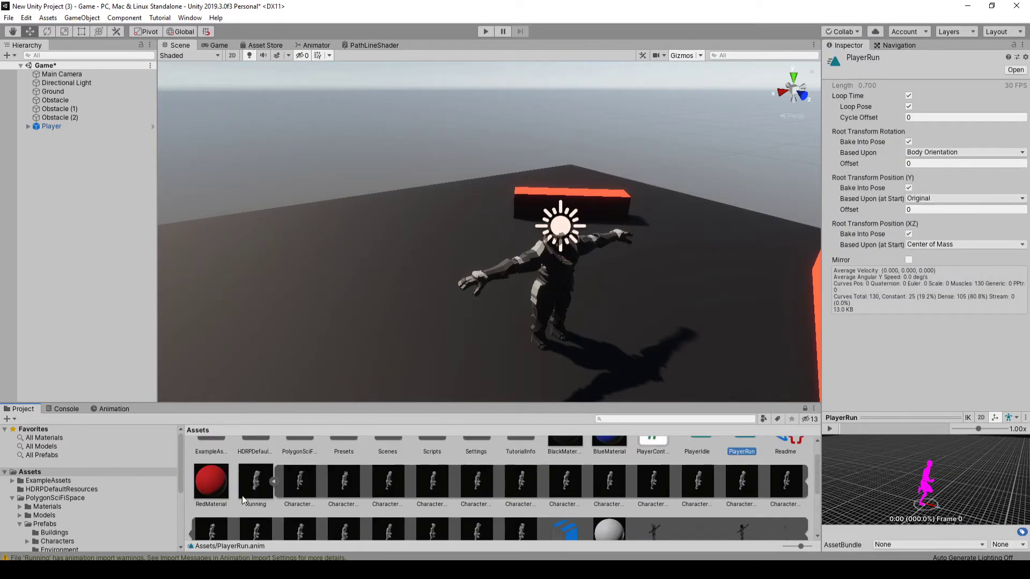
left_click(252, 489)
key("Delete")
key("Return")
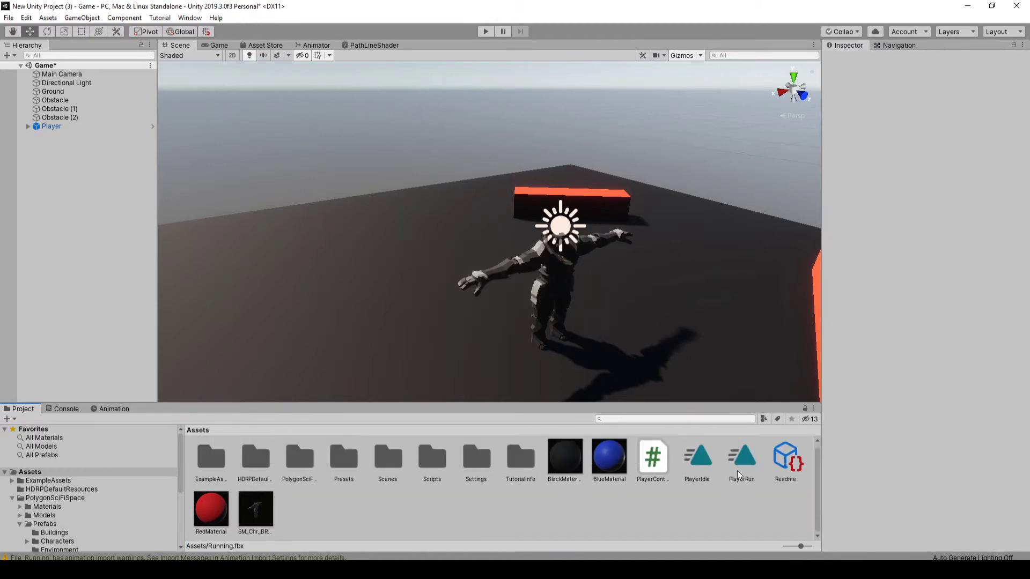
left_click(73, 127)
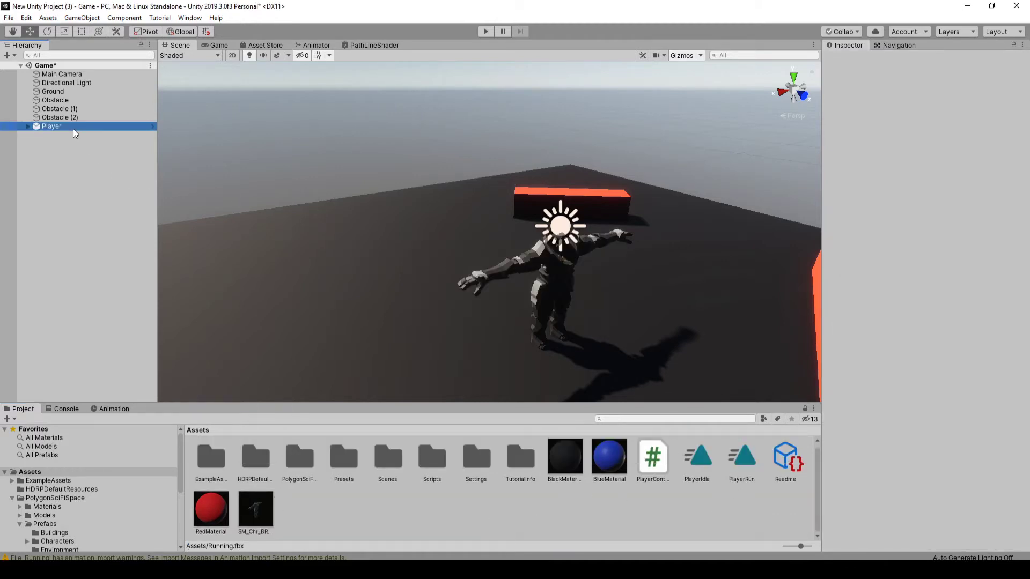
left_click(488, 32)
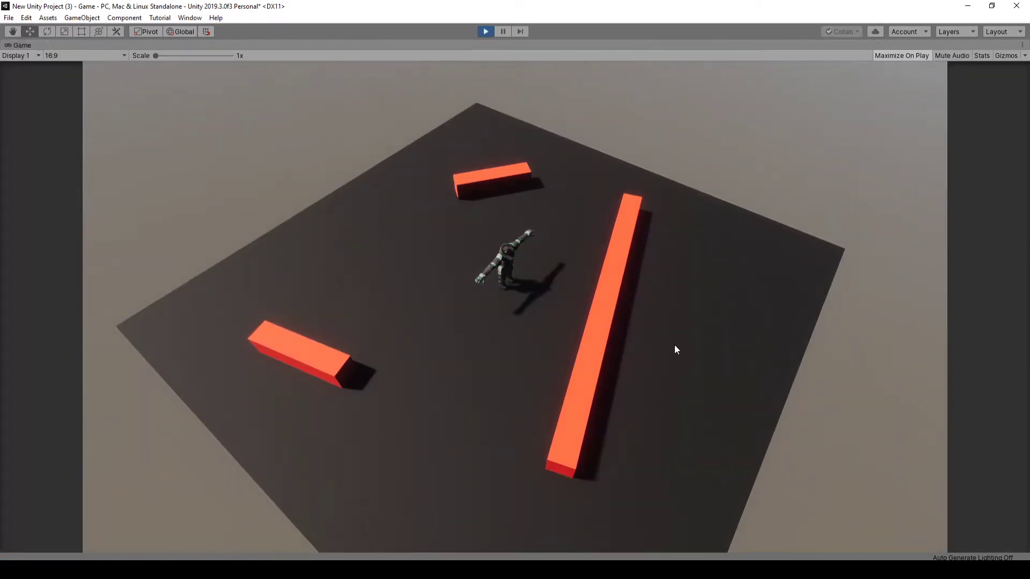
left_click(674, 344)
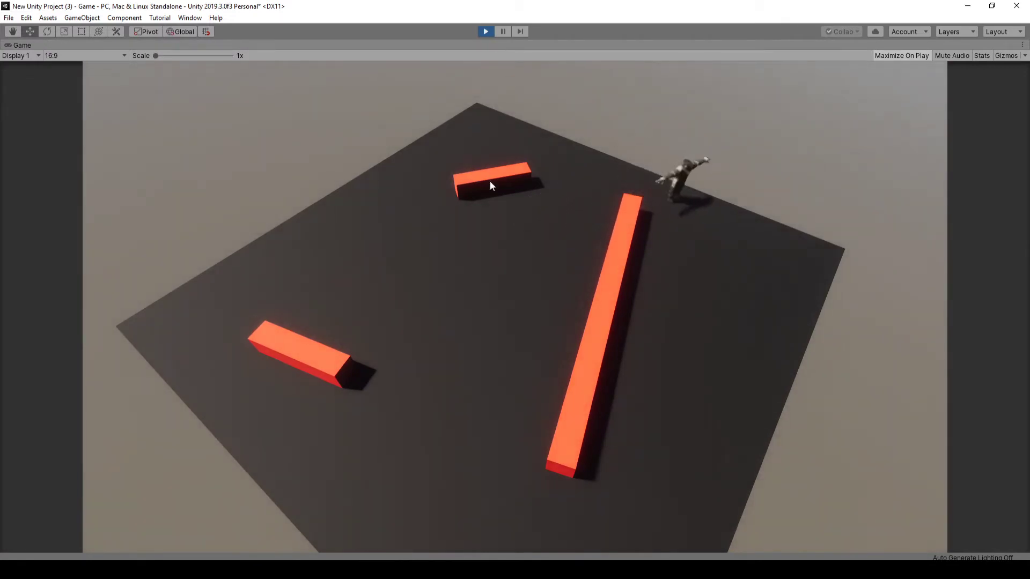
left_click(484, 31)
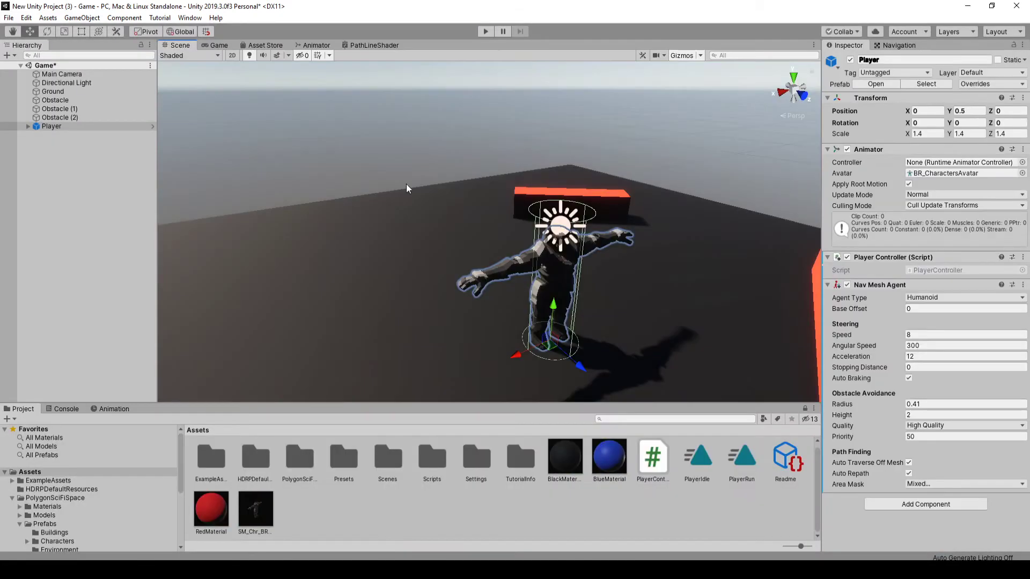
left_click(95, 126)
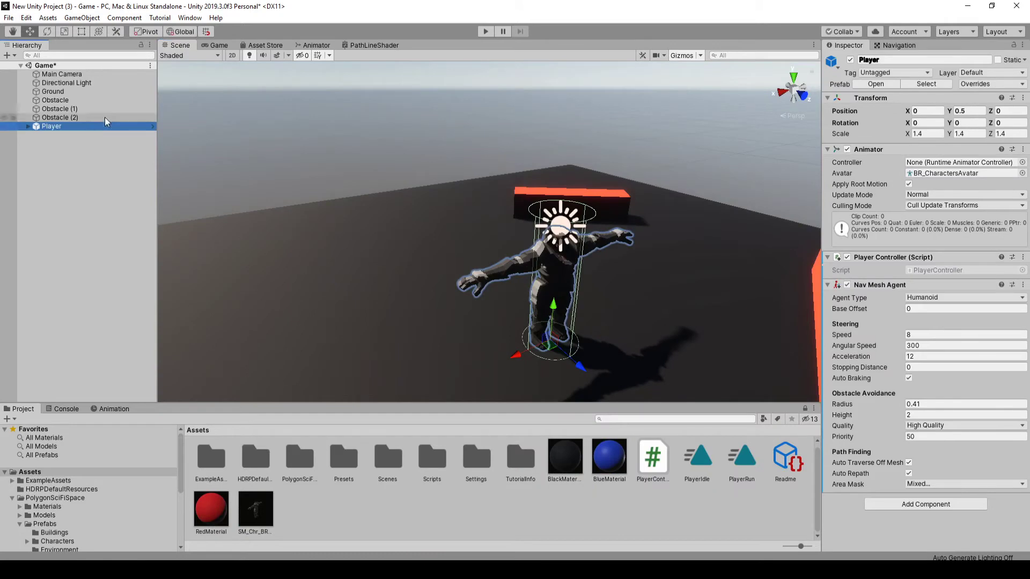
left_click(315, 45)
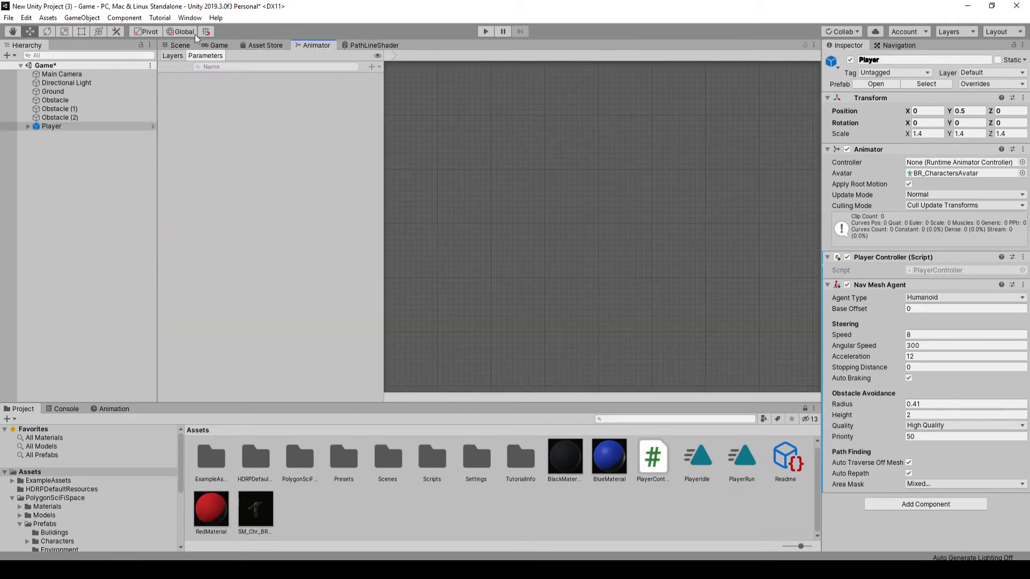
left_click(166, 16)
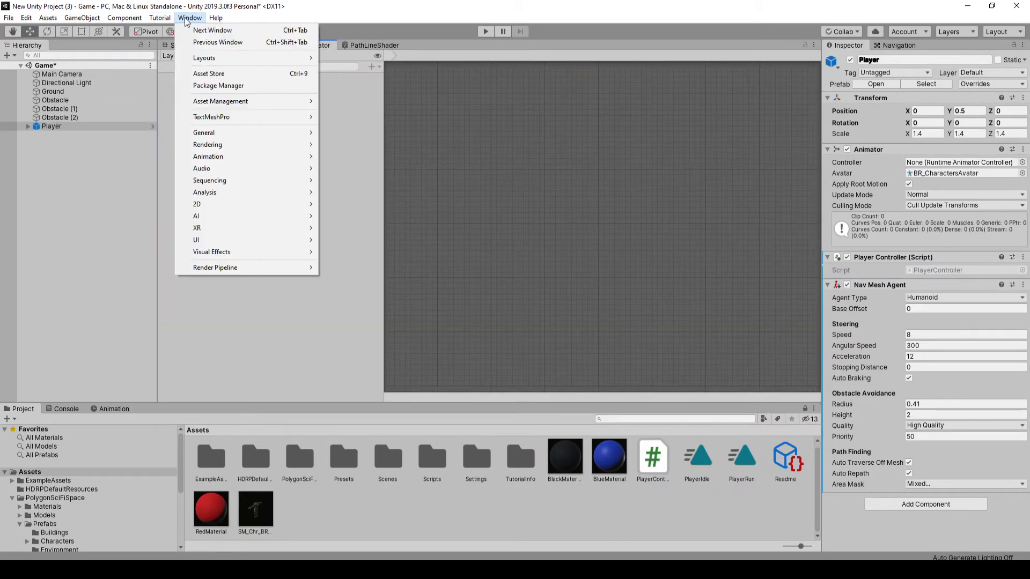
mouse_move(228, 156)
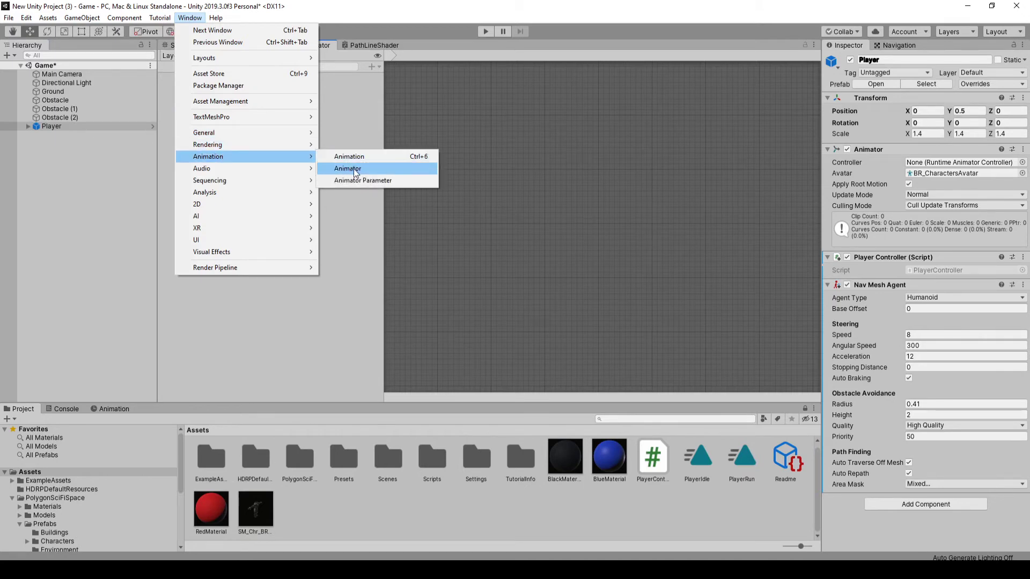
left_click(531, 282)
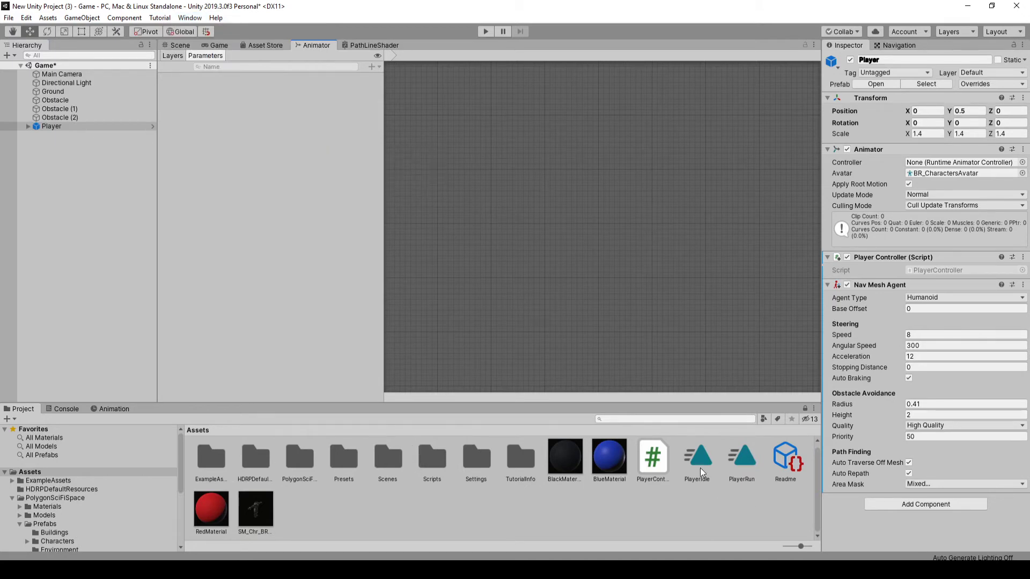
left_click_drag(703, 460, 584, 190)
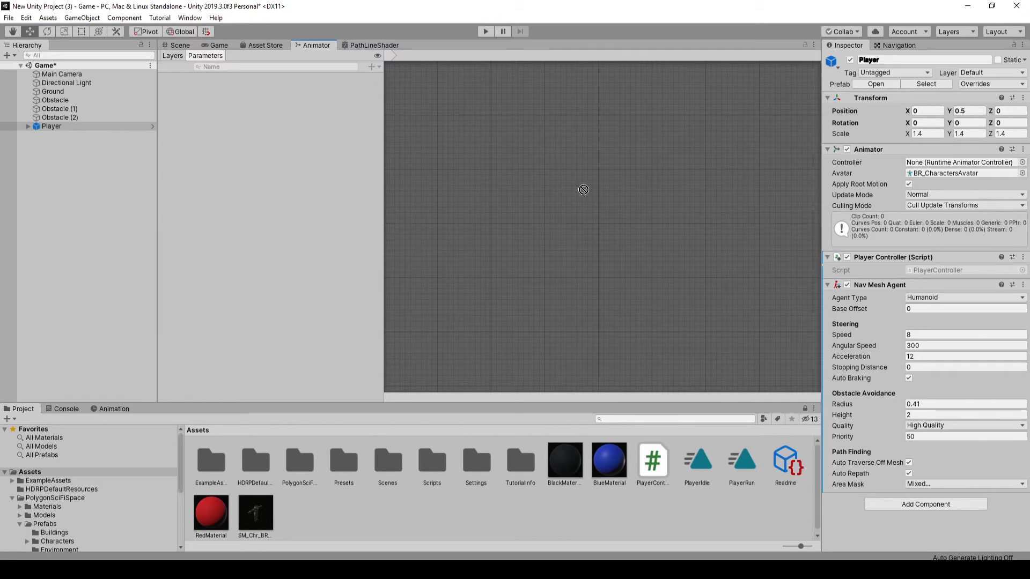
left_click(72, 125)
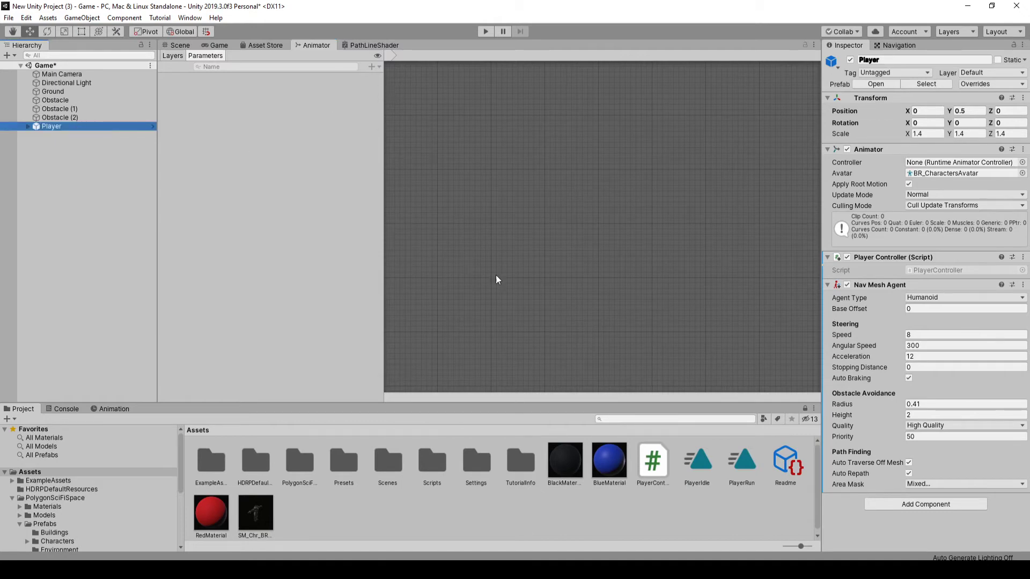
left_click_drag(703, 465, 581, 264)
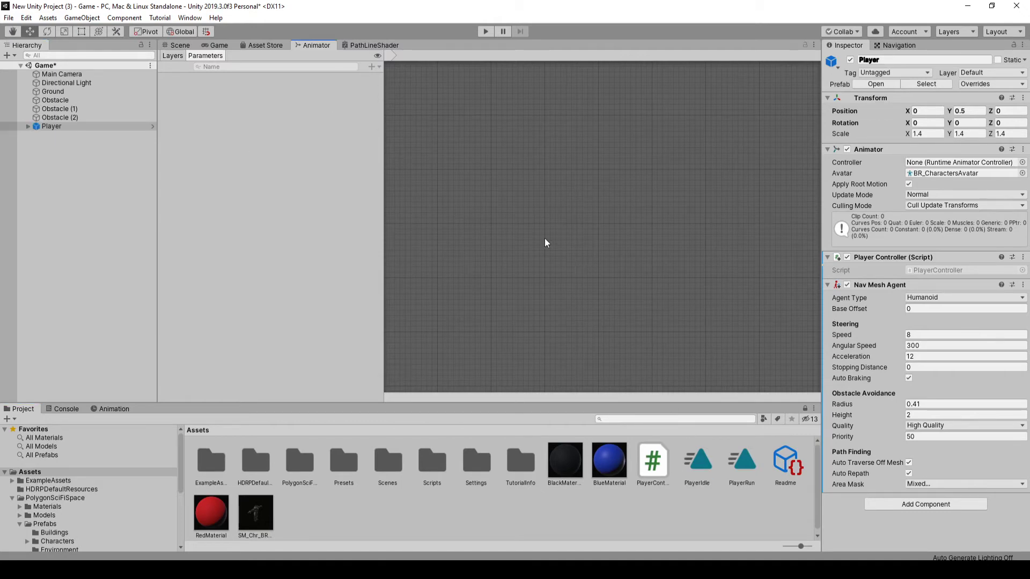
left_click_drag(384, 164, 269, 166)
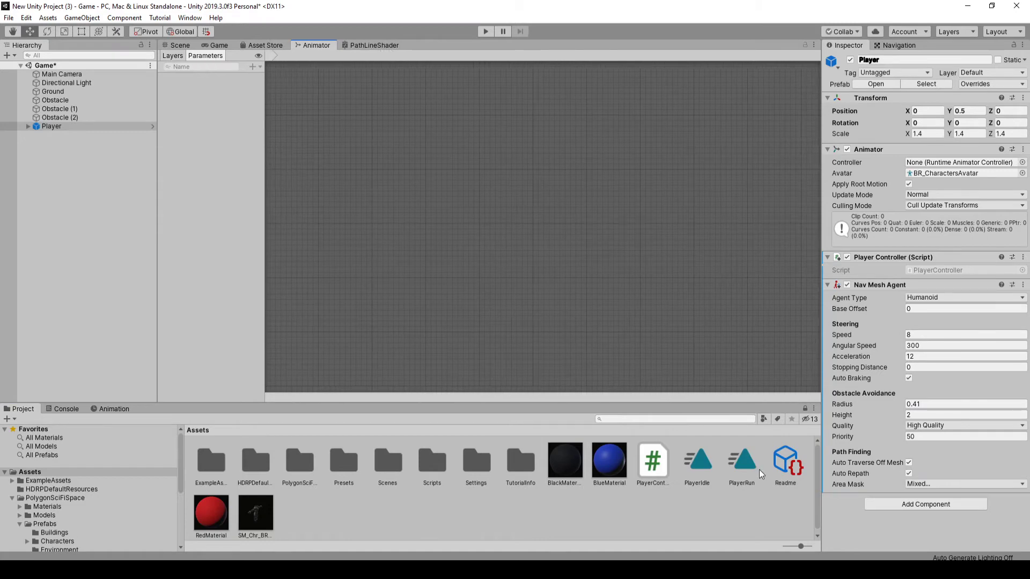
left_click_drag(741, 475, 631, 315)
left_click(180, 45)
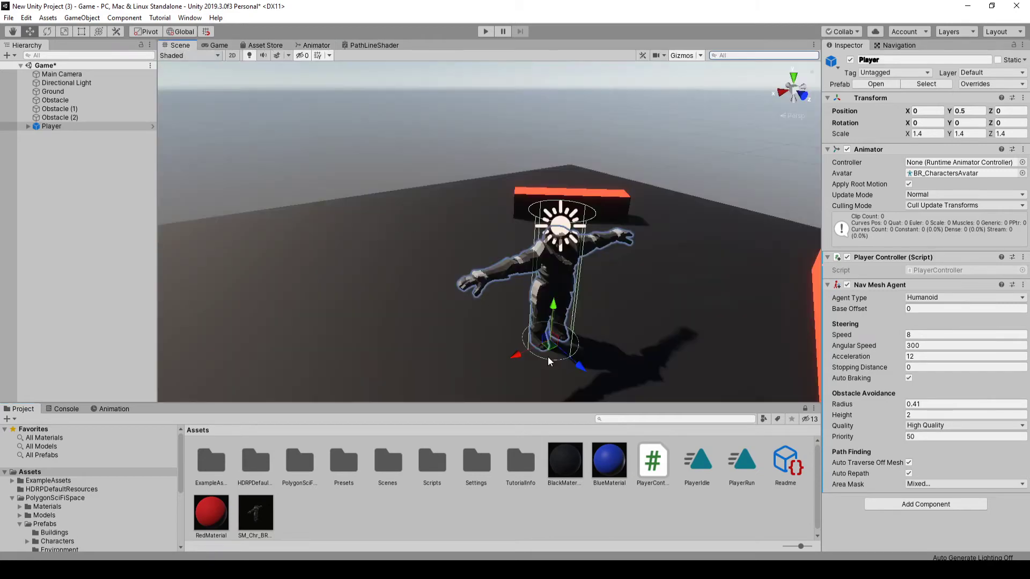
- Create a new Animator Controller in Assets named PlayerAnimator
right_click(590, 495)
mouse_move(675, 256)
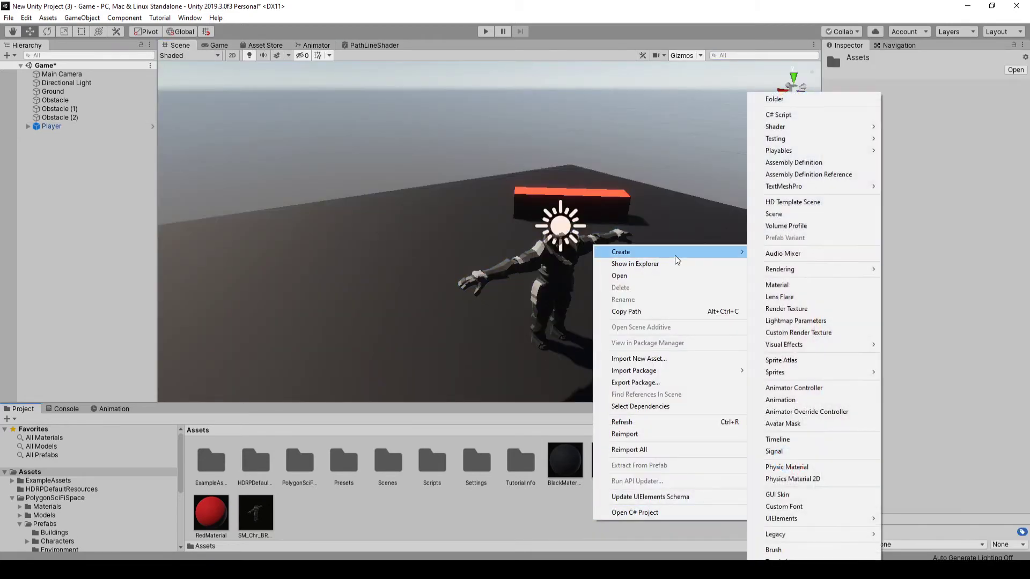
left_click(823, 392)
type("Pla")
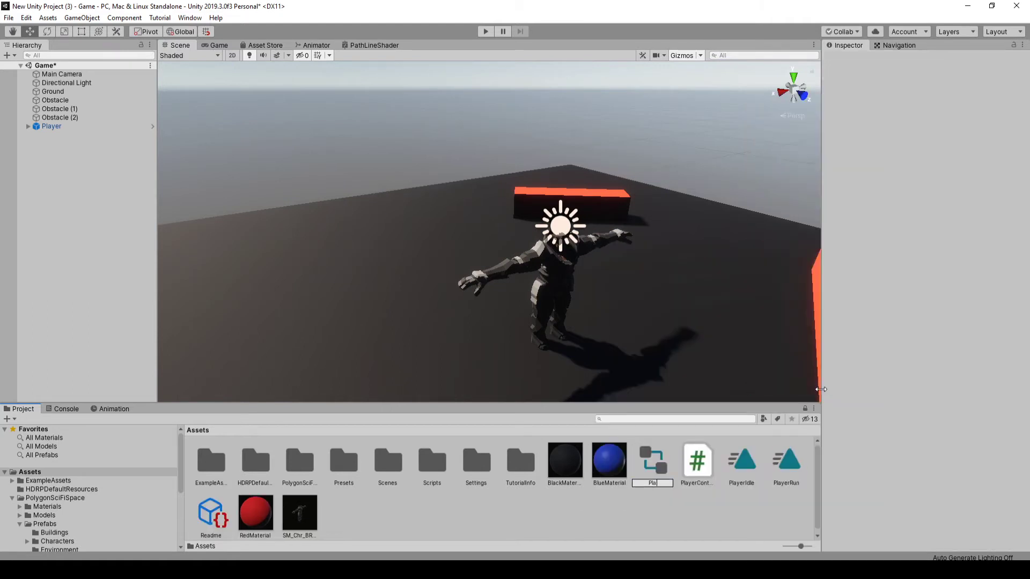
type("yerAnimator")
key("Return")
- Assign PlayerAnimator to the Player's Animator Controller field and show its Animator graph
left_click(77, 126)
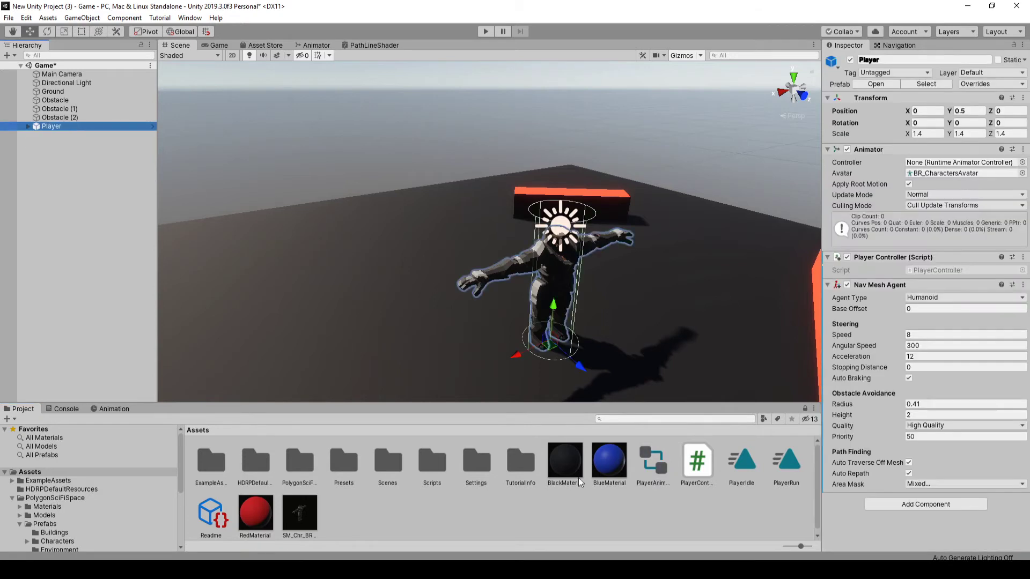
left_click_drag(662, 481, 921, 164)
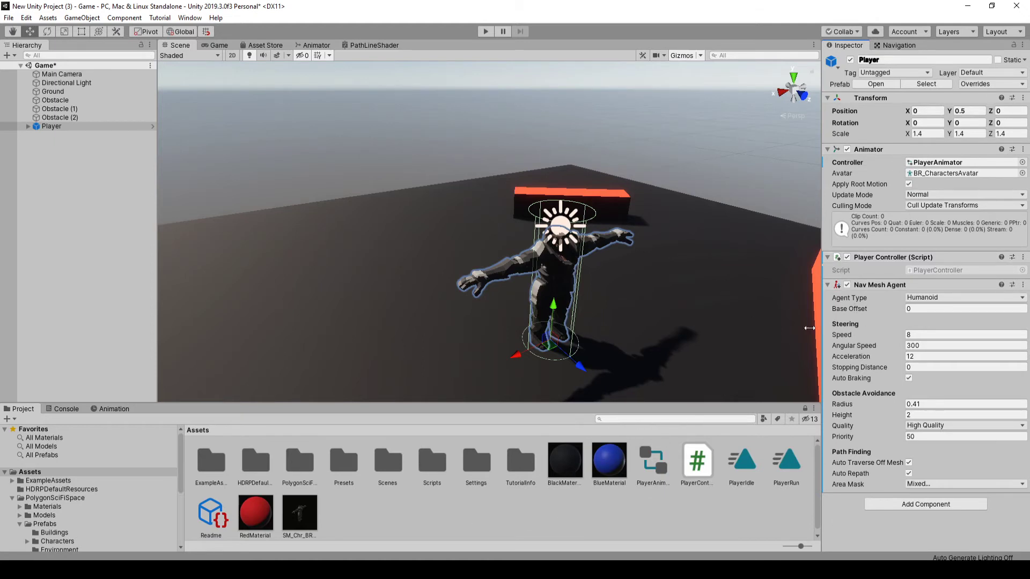
left_click(317, 45)
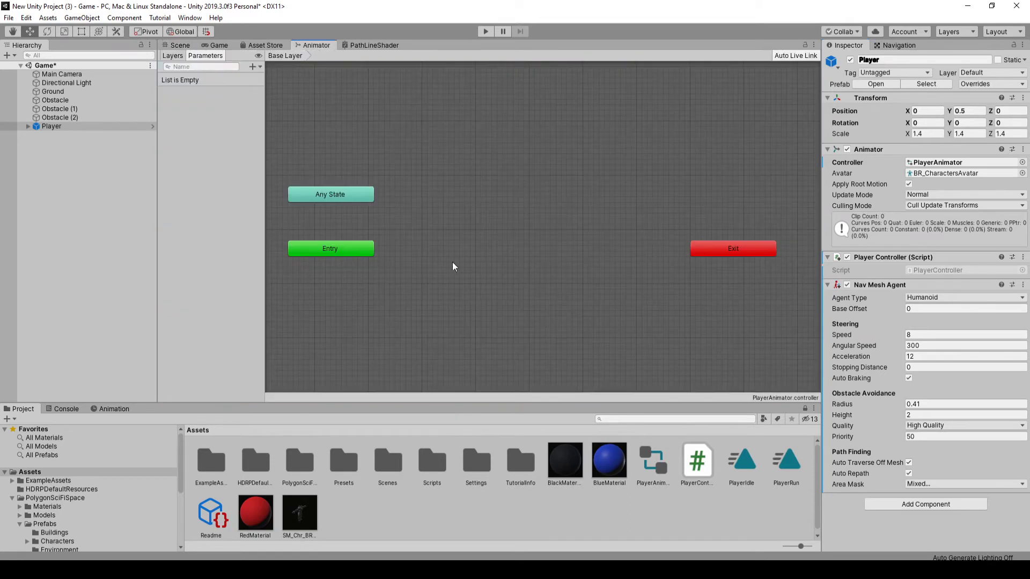
- Add PlayerIdle to the graph as the default state and test the idle animation in Play mode
left_click_drag(742, 462, 532, 192)
left_click(482, 30)
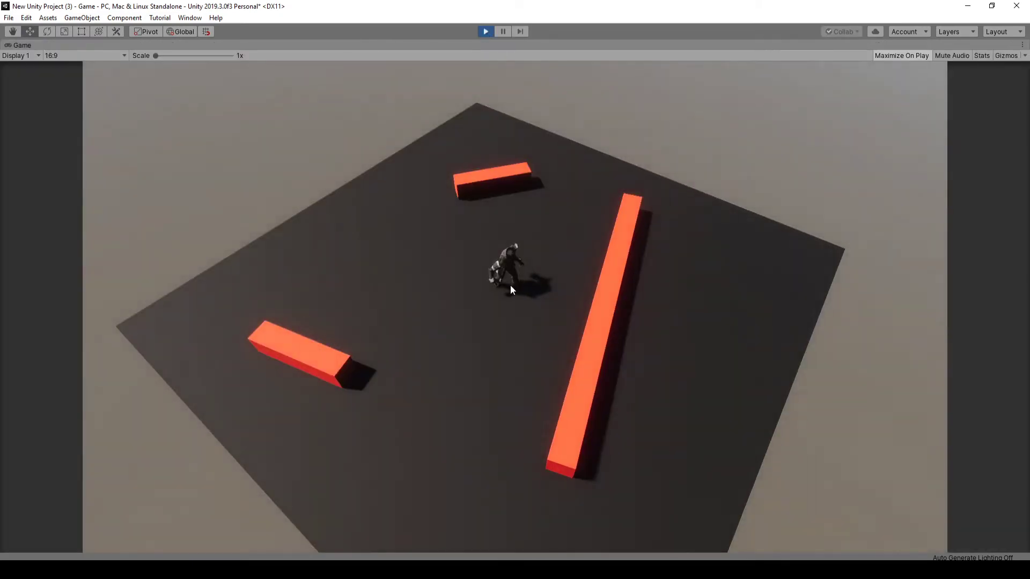
left_click(486, 31)
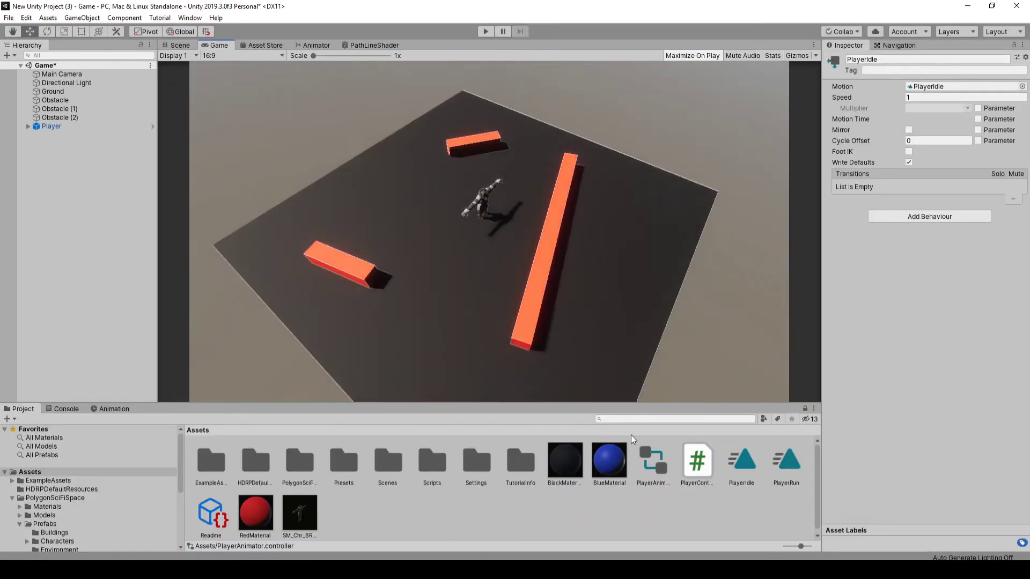
left_click(310, 45)
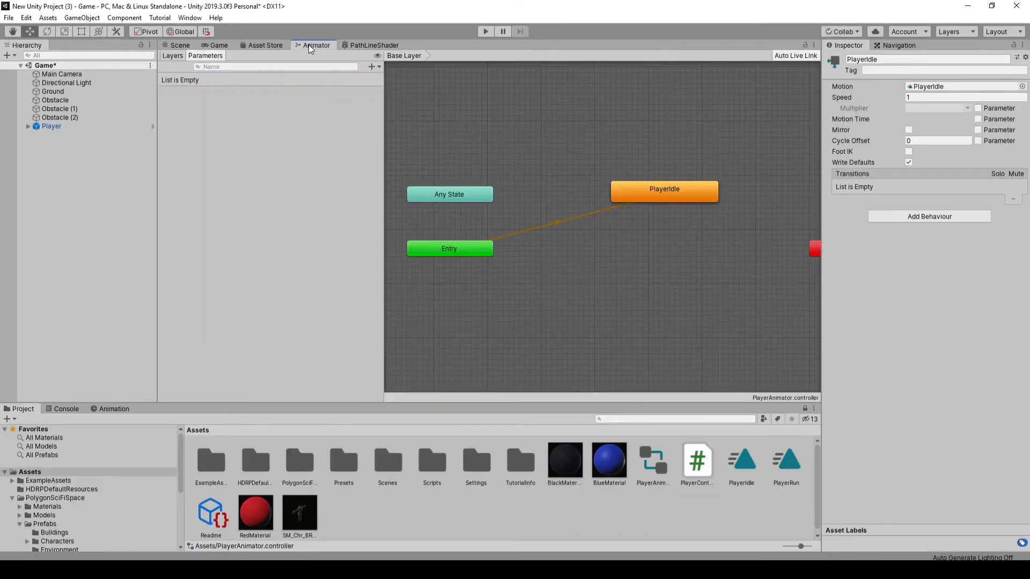
- Add a PlayerRun state and place it below PlayerIdle in the graph
left_click_drag(690, 325, 651, 269)
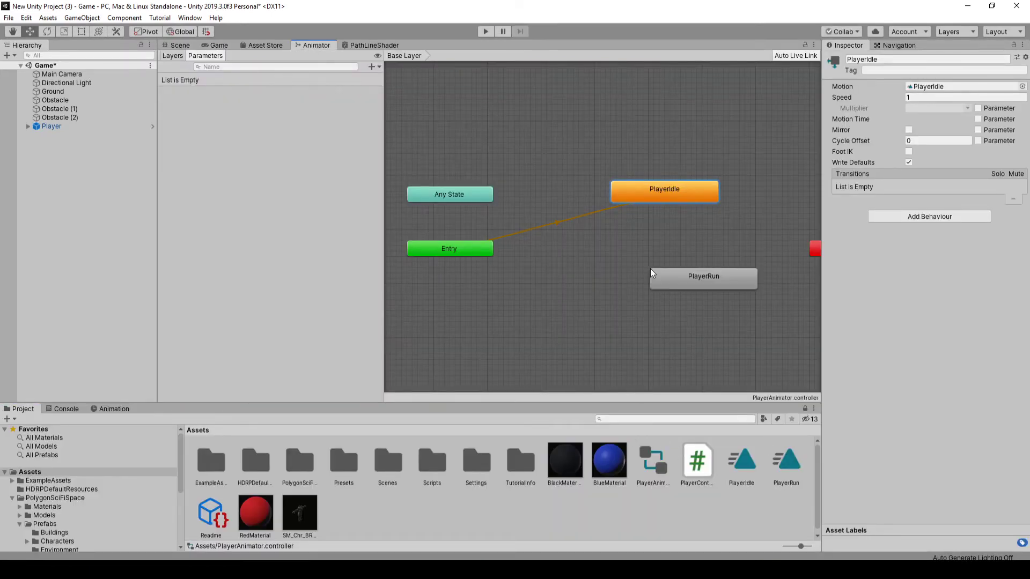
left_click_drag(659, 198, 642, 177)
left_click_drag(688, 278, 648, 255)
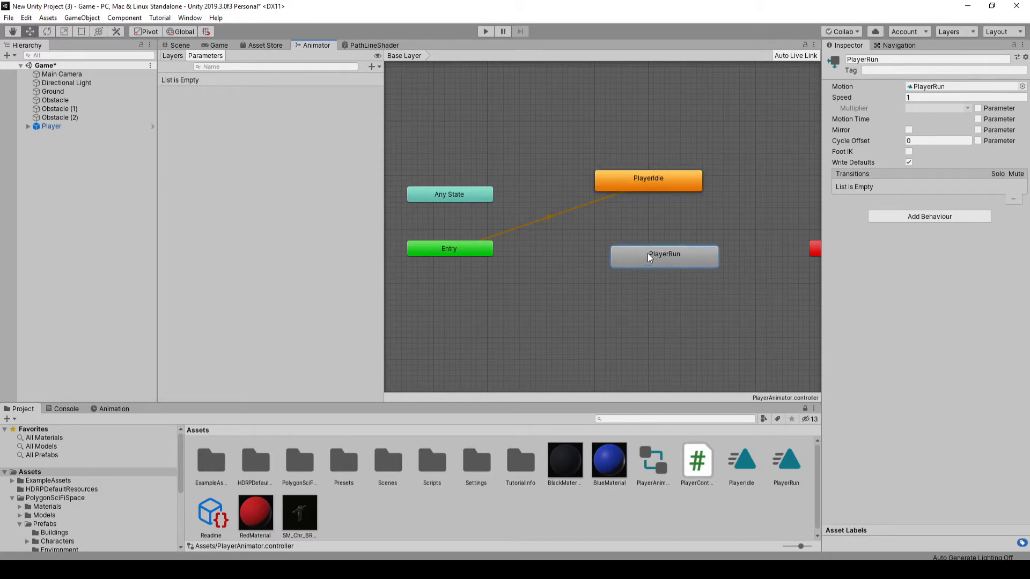
- Add a Bool parameter named isRunning
left_click(371, 67)
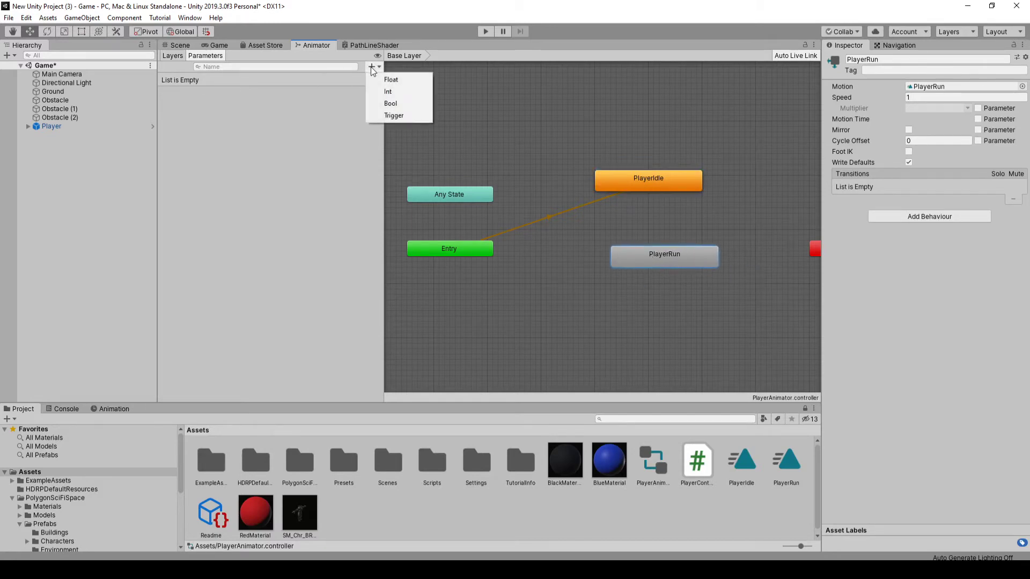
left_click(379, 106)
type("isRunning")
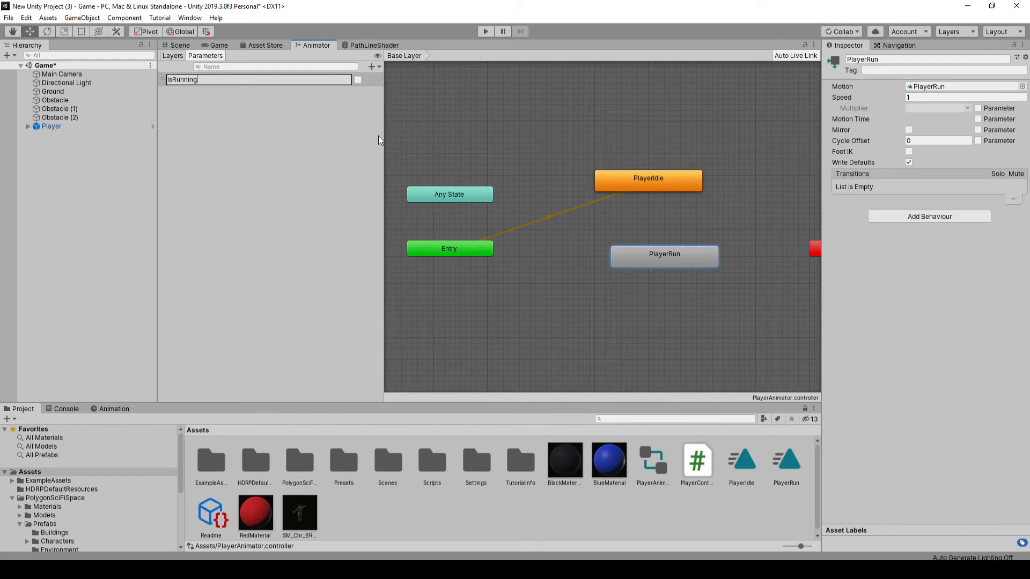
key("Return")
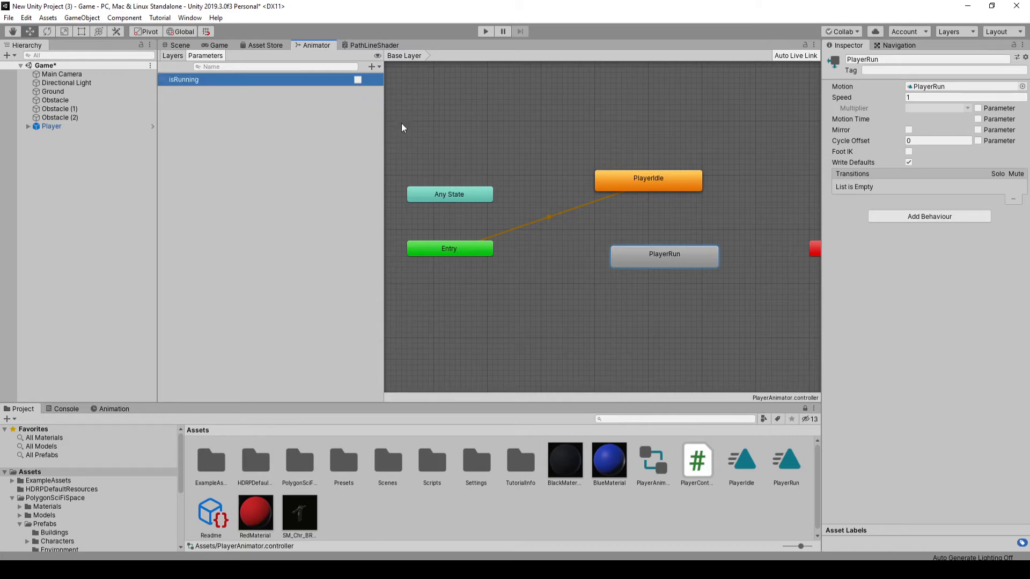
right_click(656, 183)
- Create transitions from PlayerIdle to PlayerRun and from PlayerRun back to PlayerIdle
left_click(672, 191)
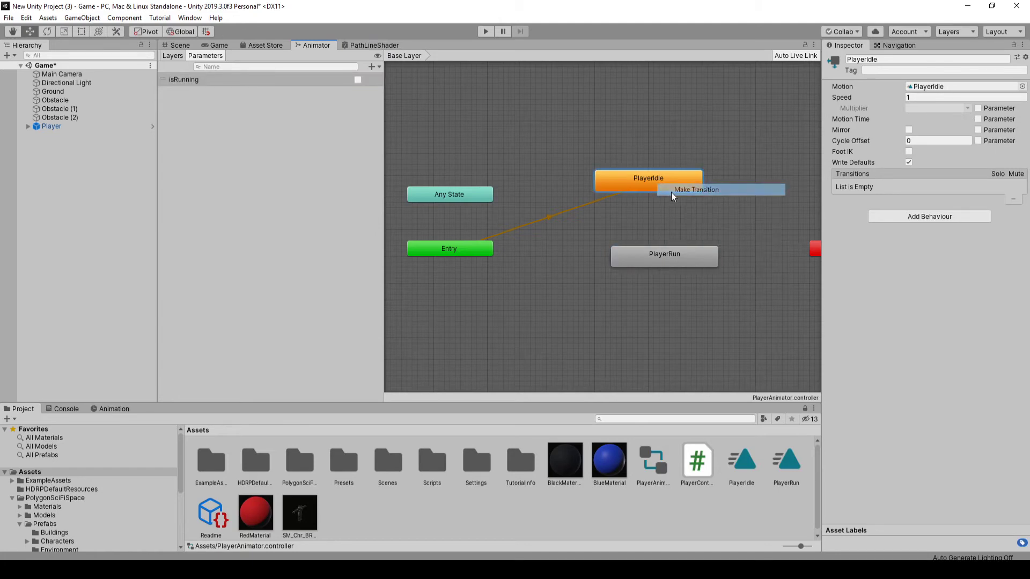
left_click(659, 255)
right_click(675, 255)
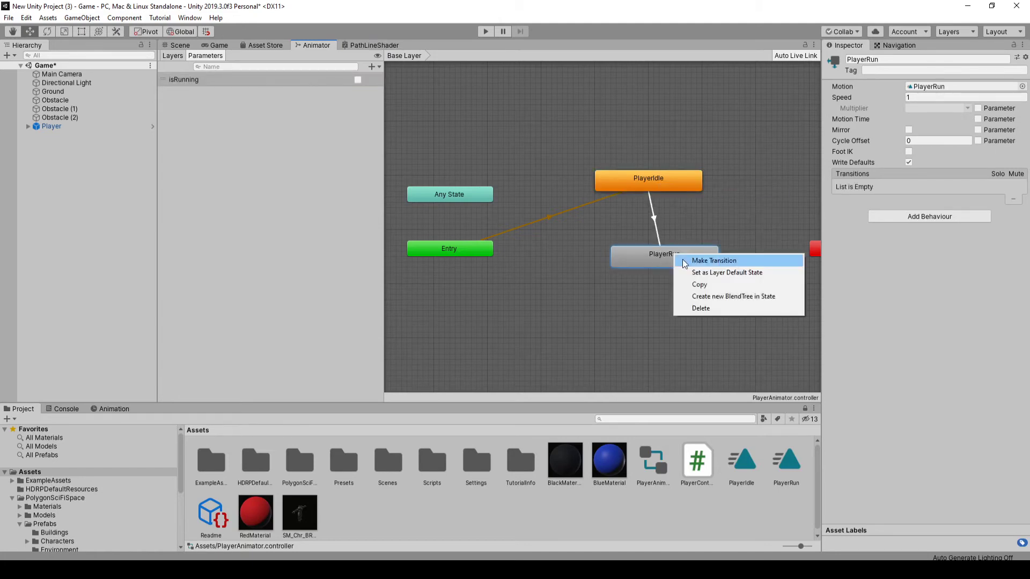
left_click(684, 261)
left_click(671, 183)
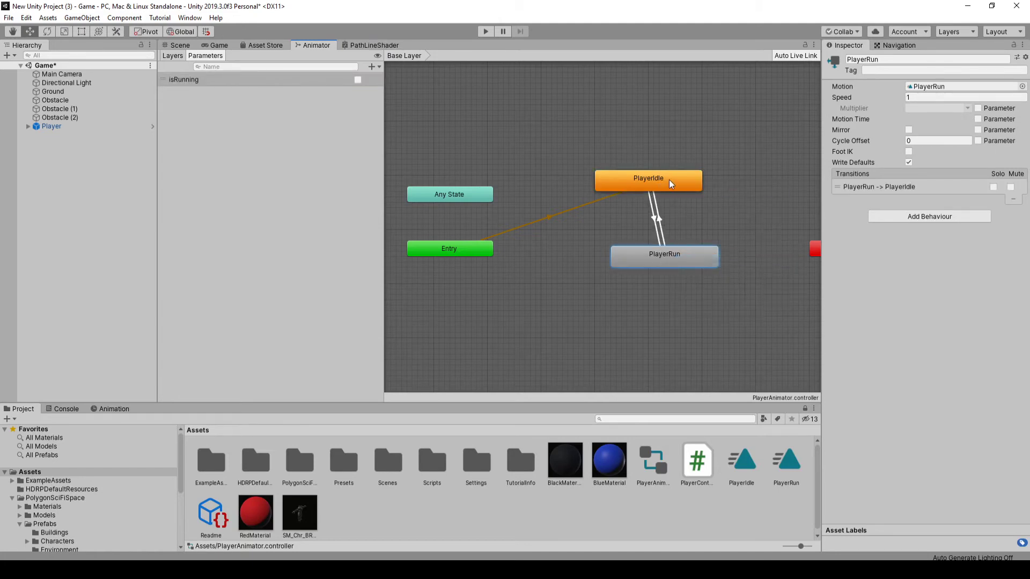
- Give Idle-to-Run no exit time, no fixed duration, duration 0, and an isRunning condition
left_click(654, 219)
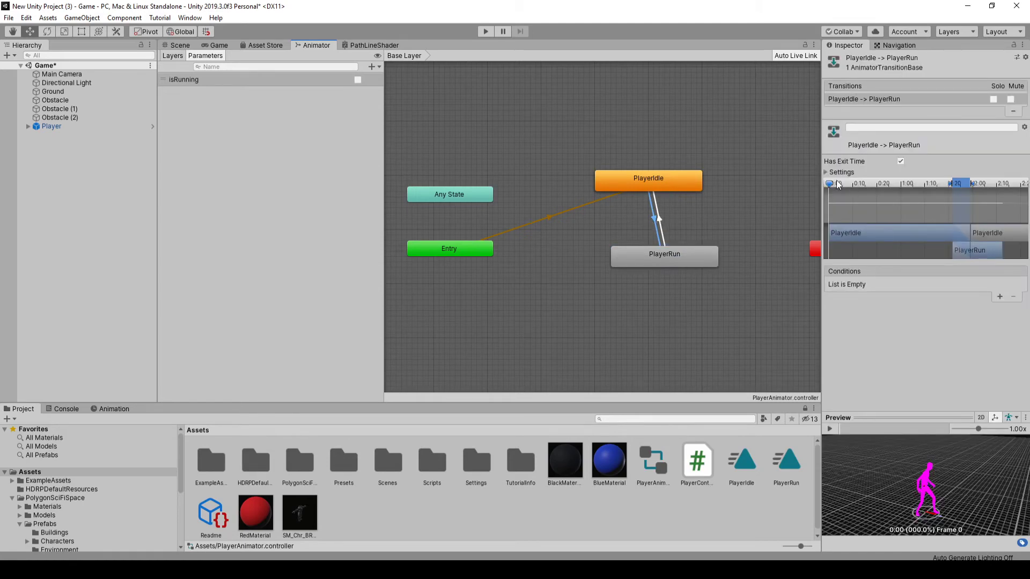
left_click(870, 171)
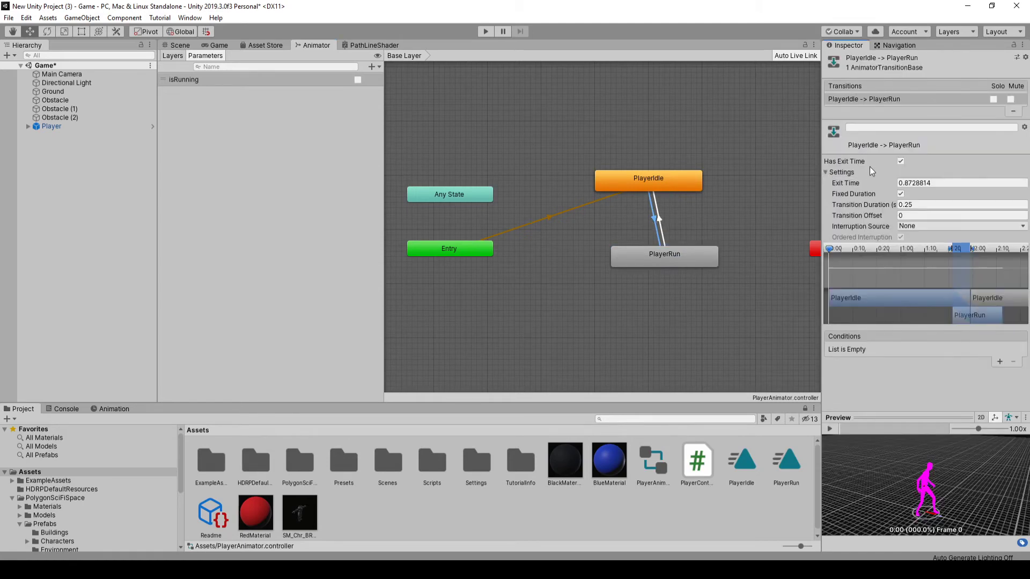
left_click(900, 161)
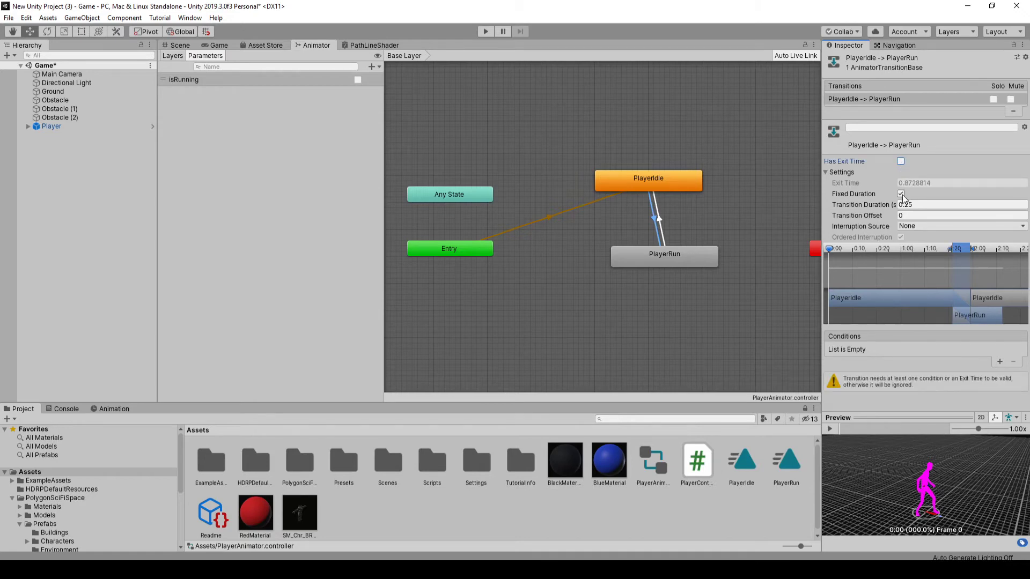
left_click(901, 194)
left_click(902, 205)
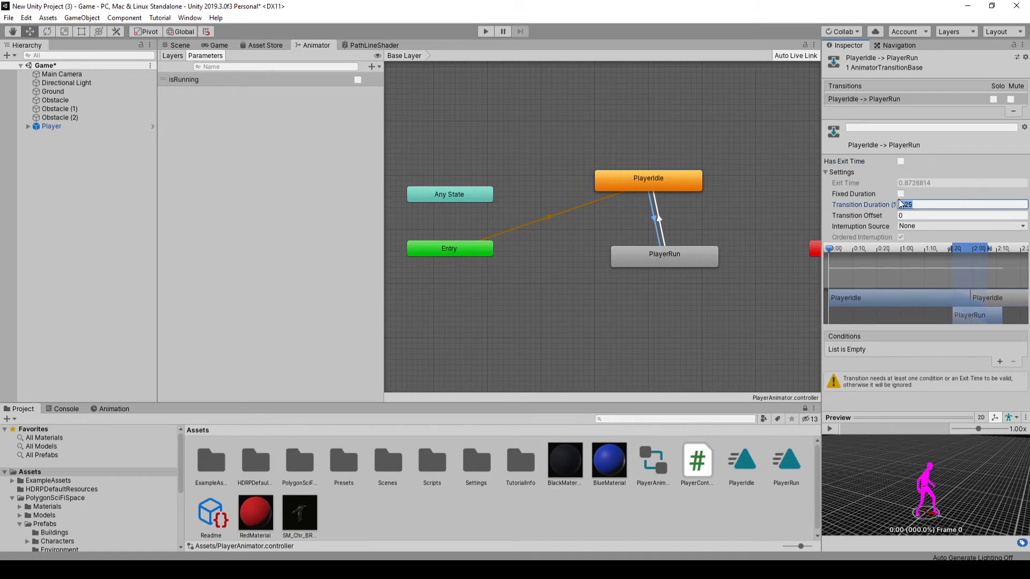
type("0")
key("Tab")
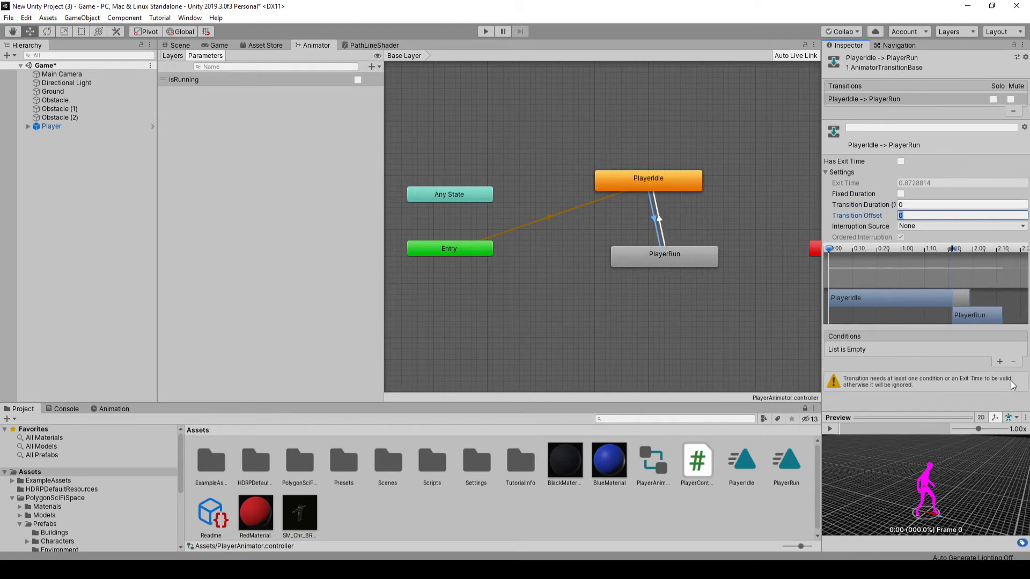
left_click(998, 361)
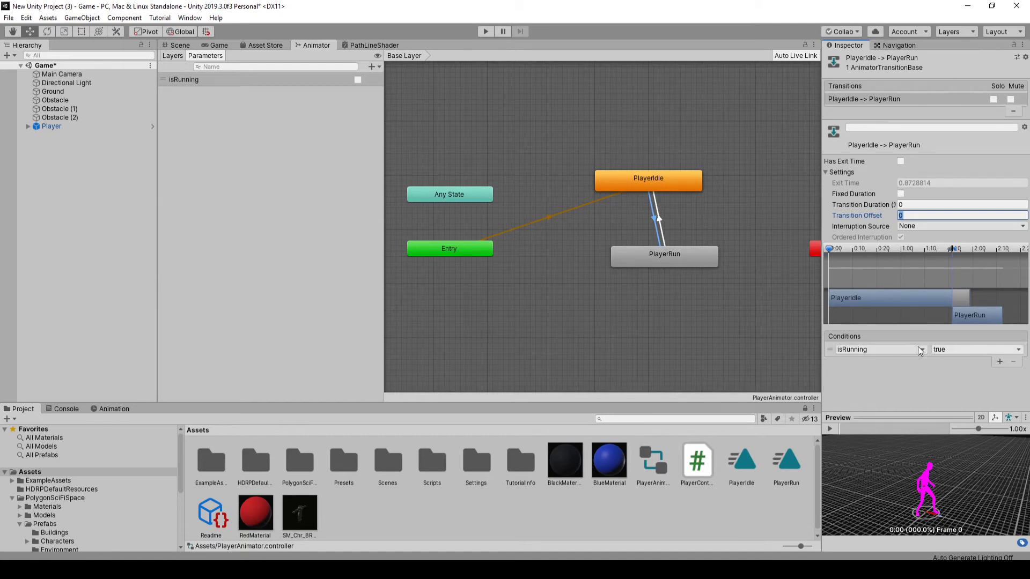
left_click(659, 222)
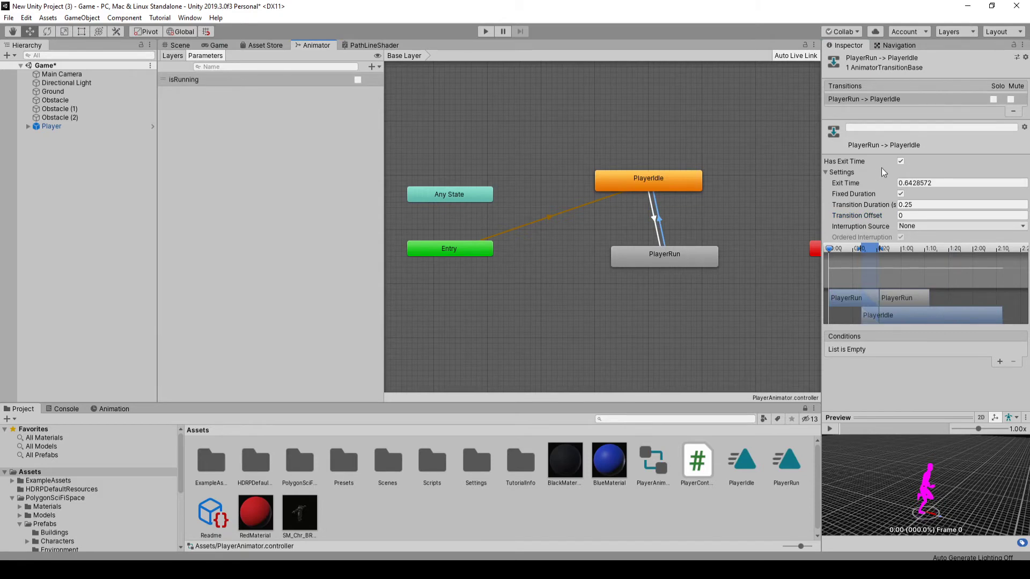
- Give Run-to-Idle no exit time, no fixed duration, duration 0.4, and condition isRunning false
left_click(900, 161)
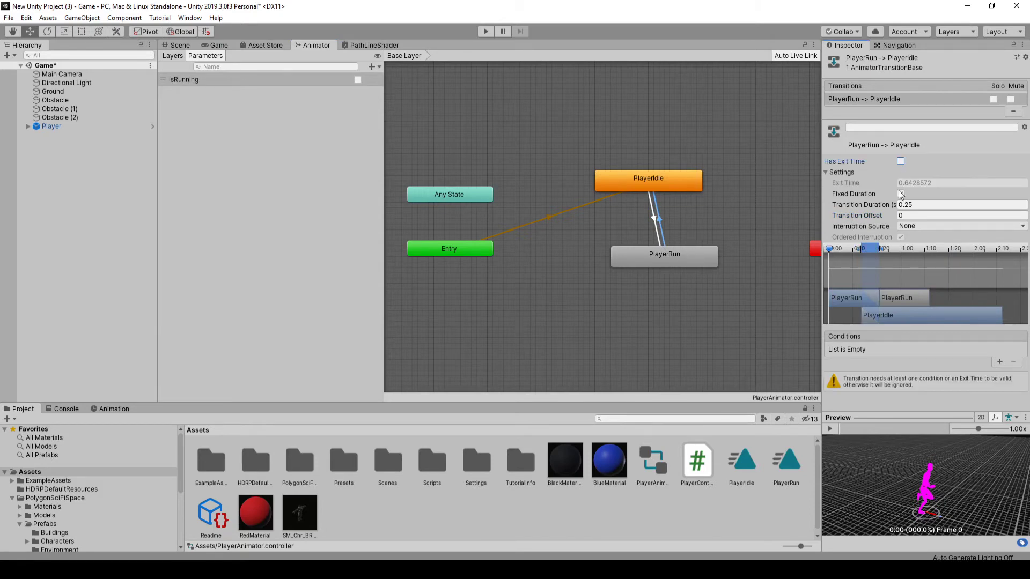
left_click(900, 194)
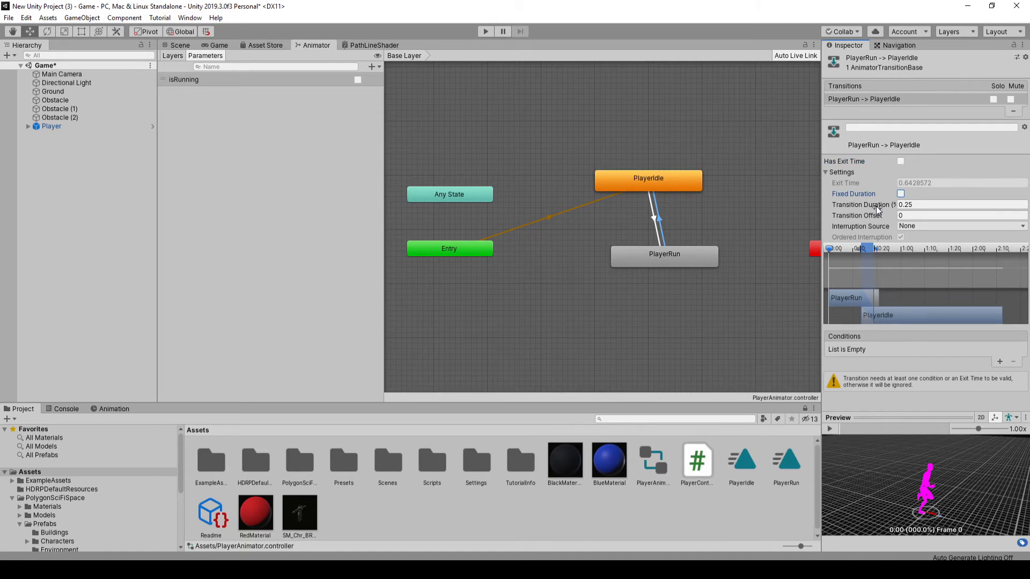
left_click(917, 204)
left_click(939, 205)
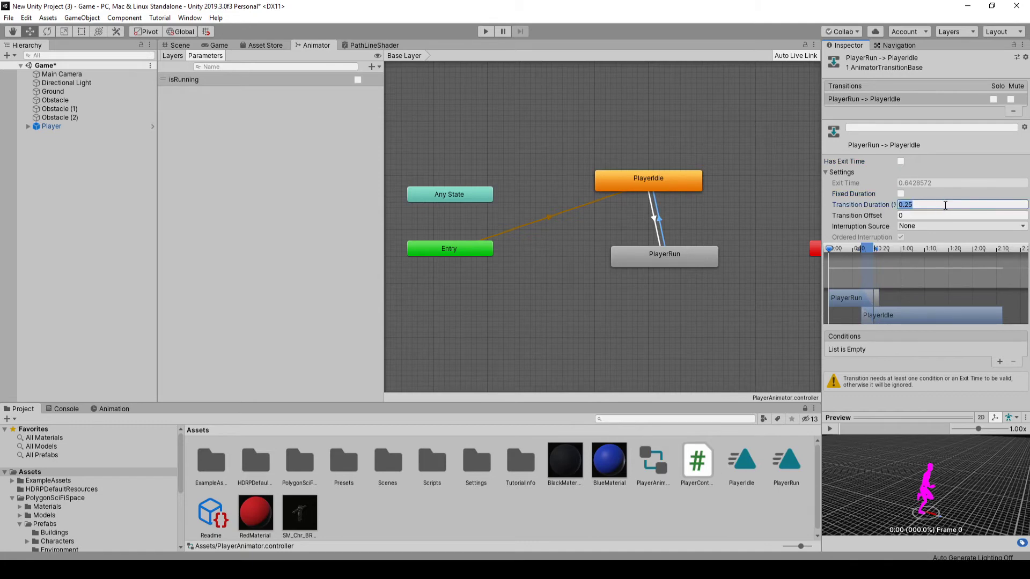
type(".4")
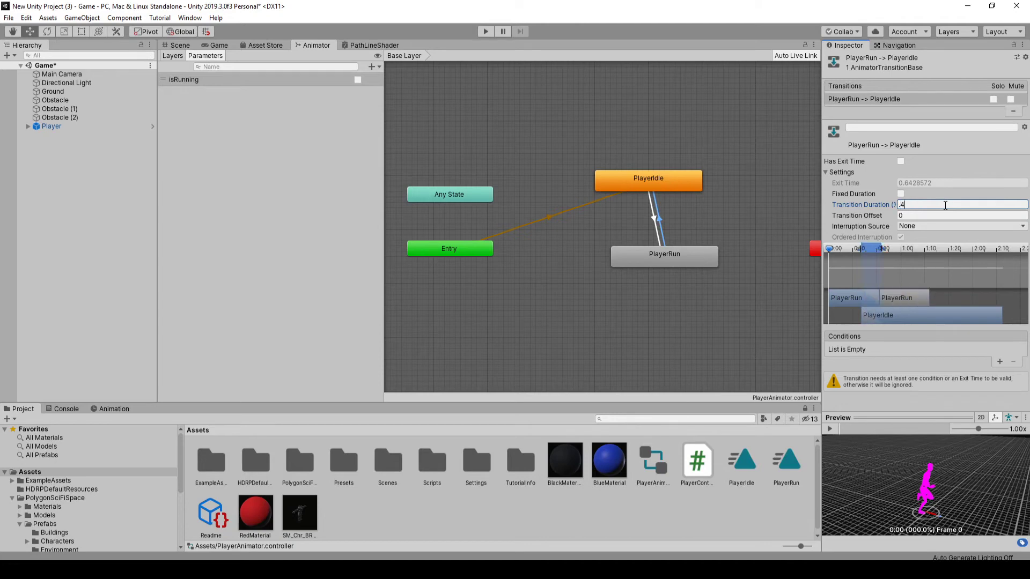
key("Tab")
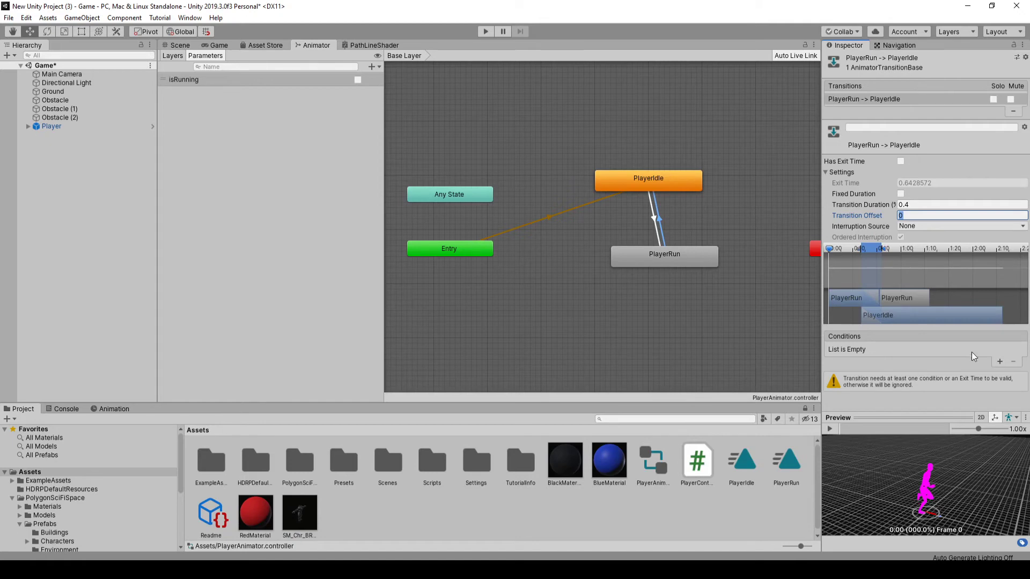
left_click(1000, 362)
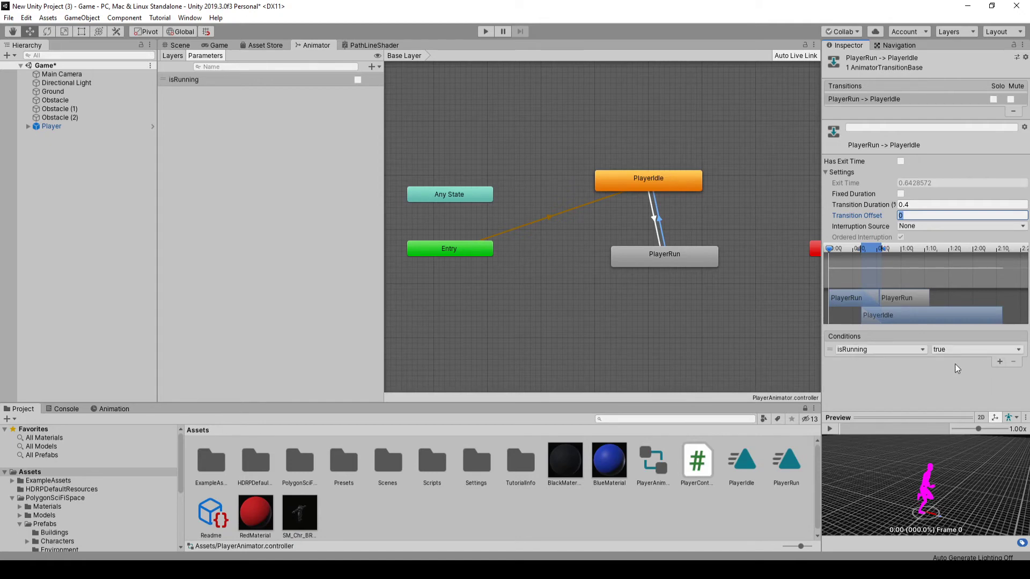
left_click(955, 351)
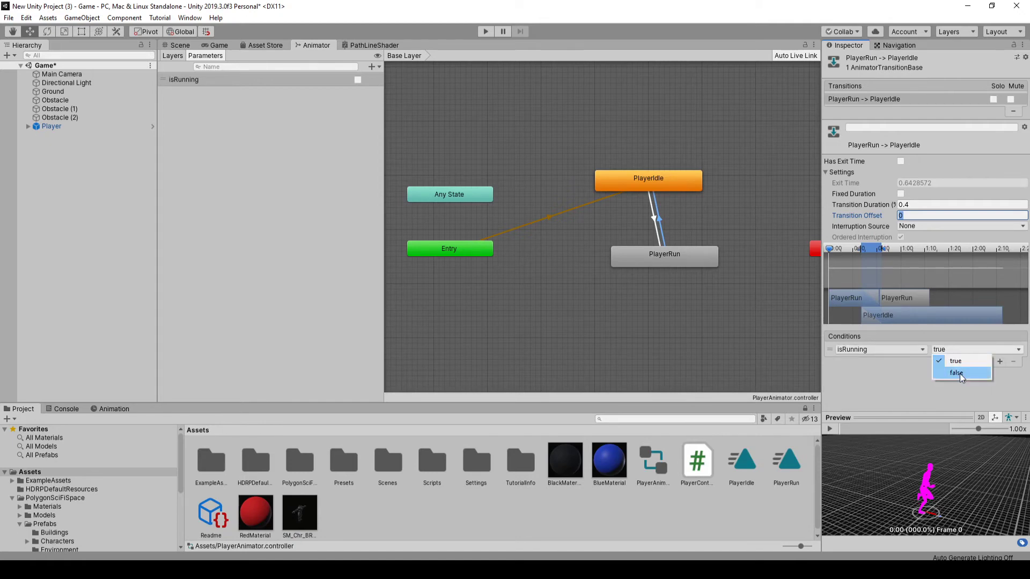
left_click(958, 373)
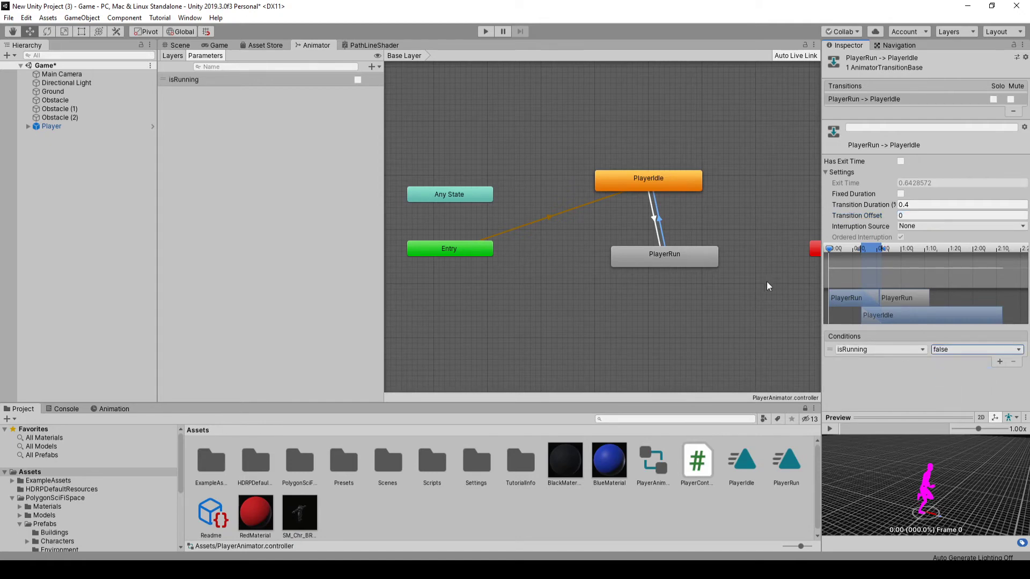
left_click(180, 45)
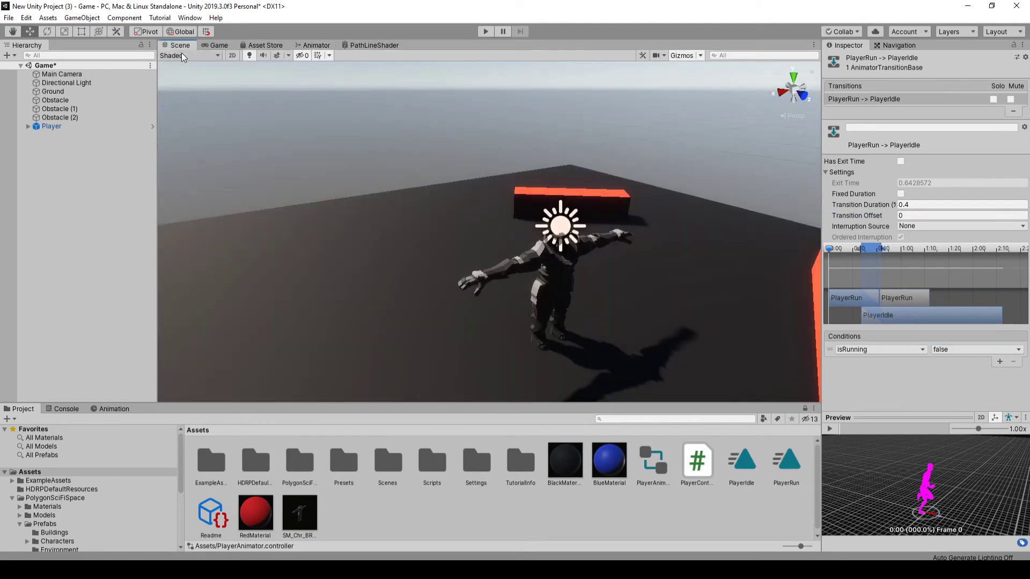
left_click(8, 17)
- Save the project, open PlayerController, and declare a private Animator myAnim field
left_click(30, 61)
double_click(698, 465)
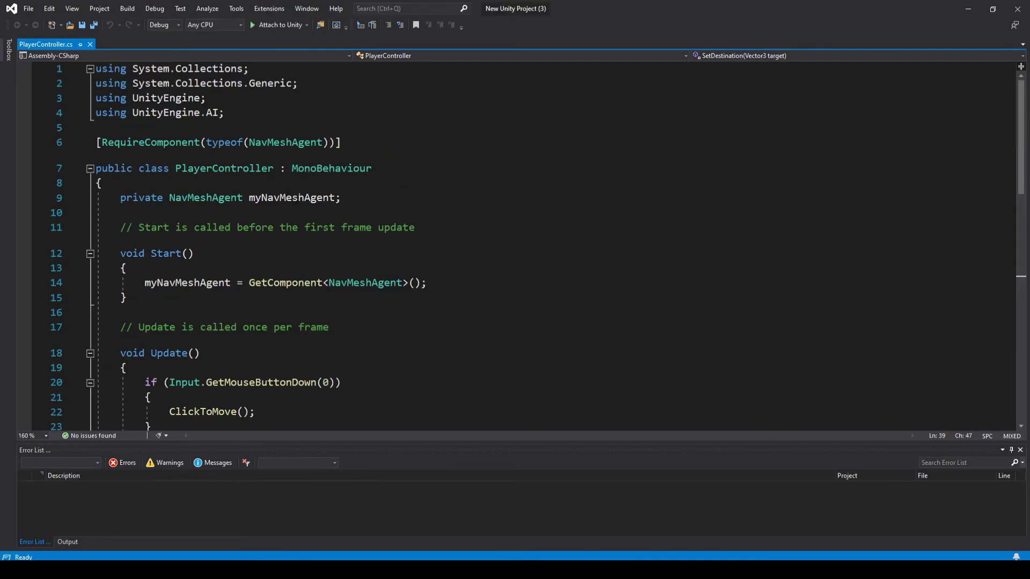
left_click(355, 203)
key("Return")
type("pri")
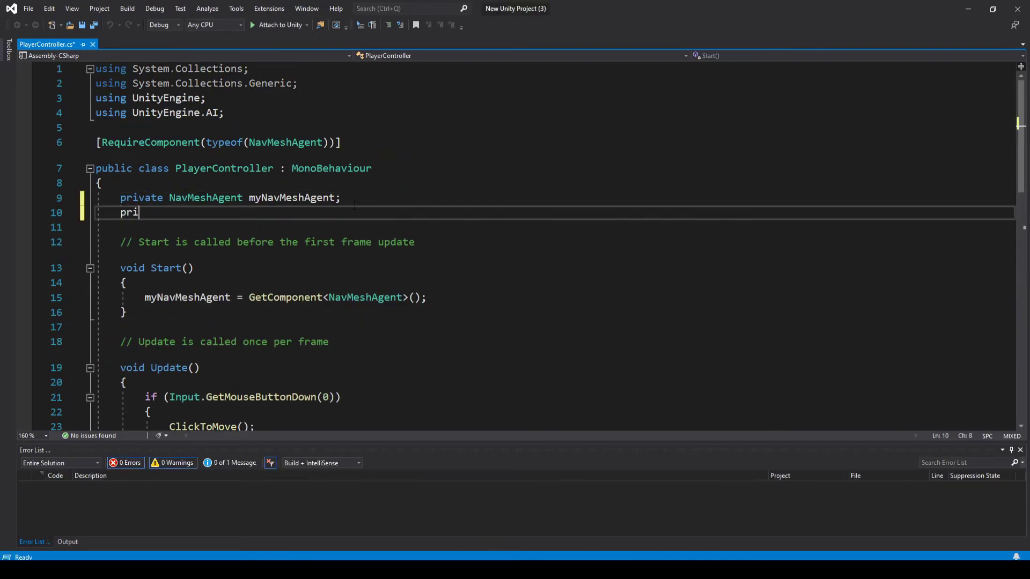
type("vate anima")
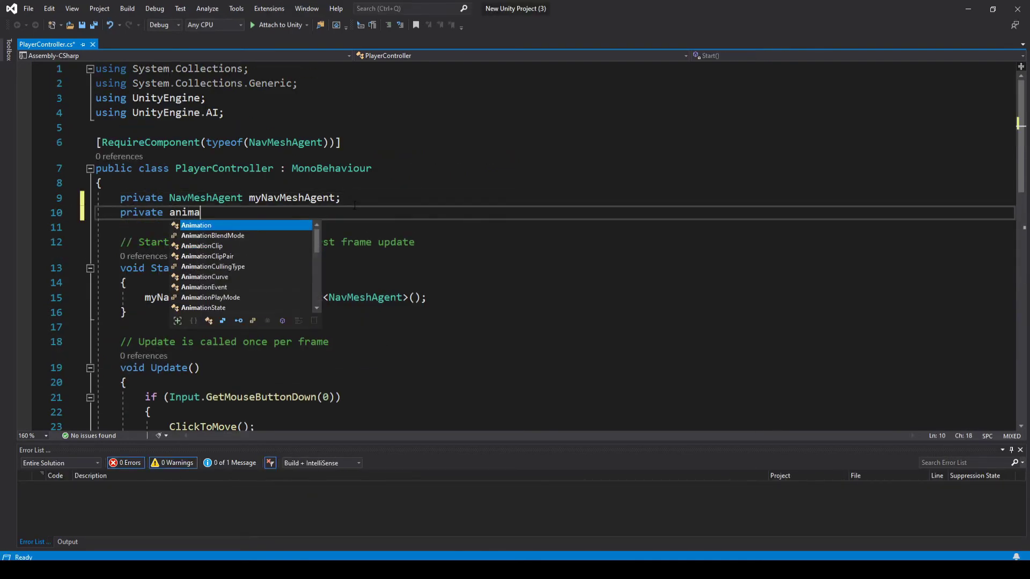
type("tor")
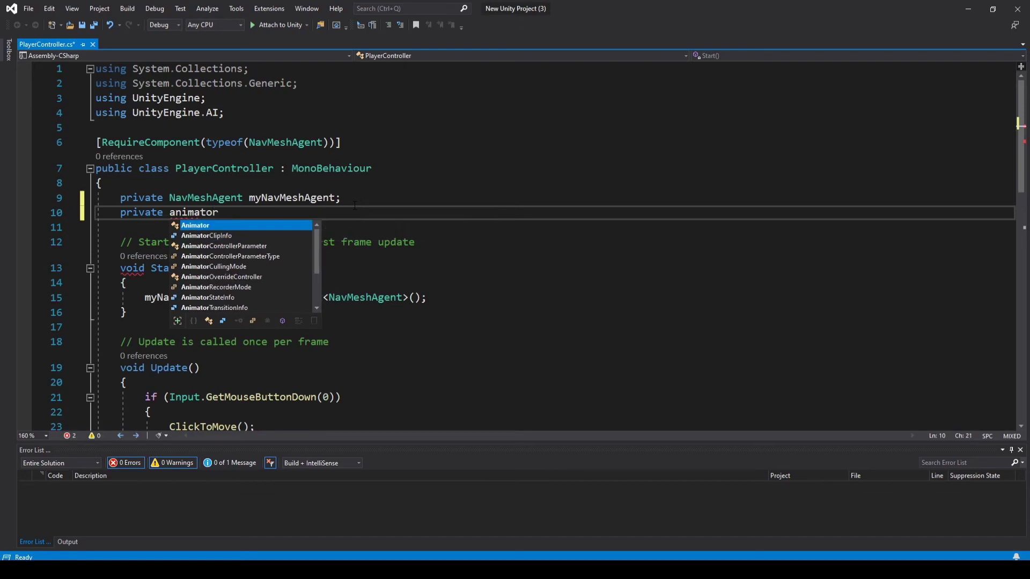
type(" myAnim;")
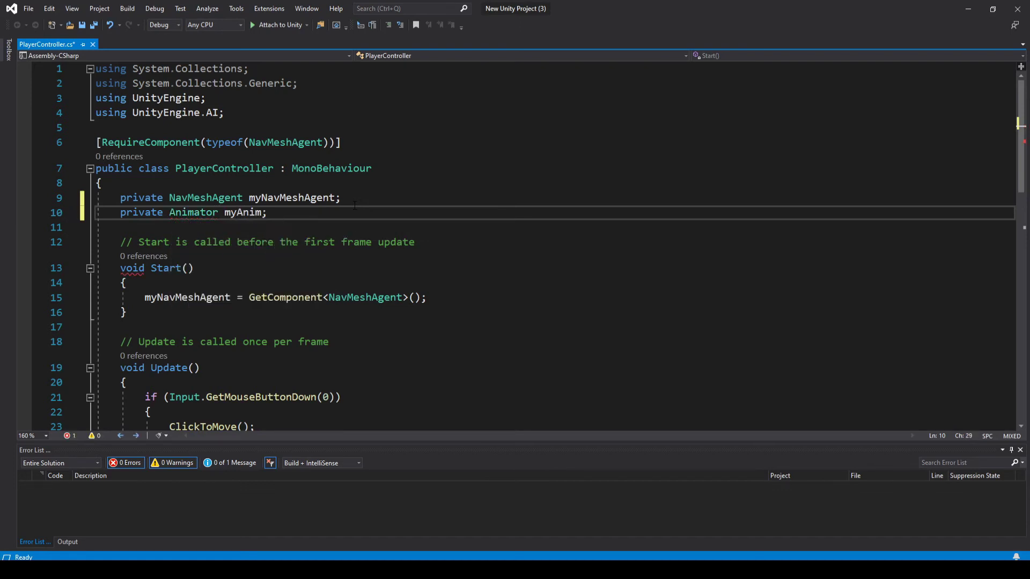
- In Start, add myAnim = GetComponent<Animator>(); and save the script
left_click(484, 301)
key("Return")
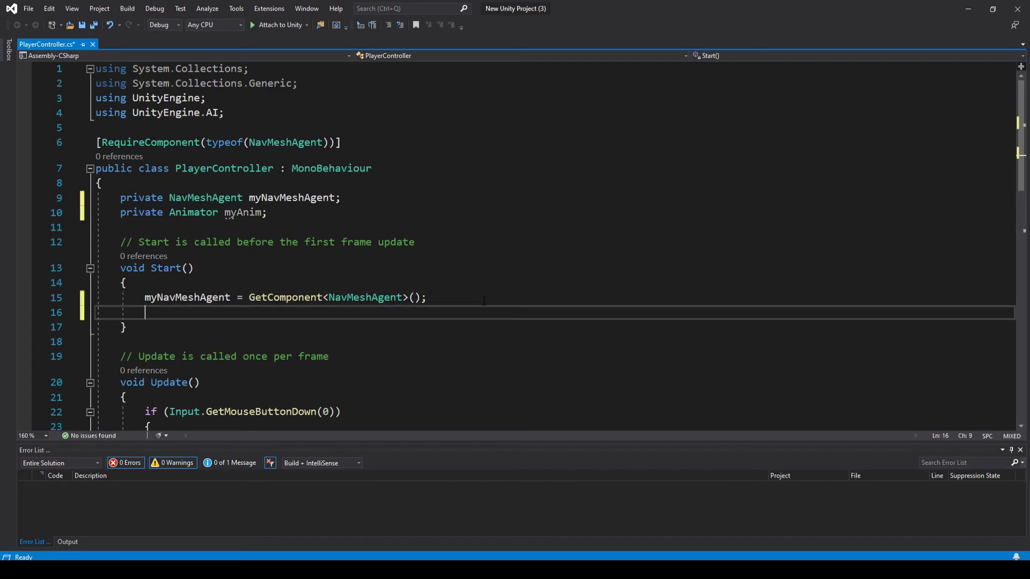
type("mya = ge")
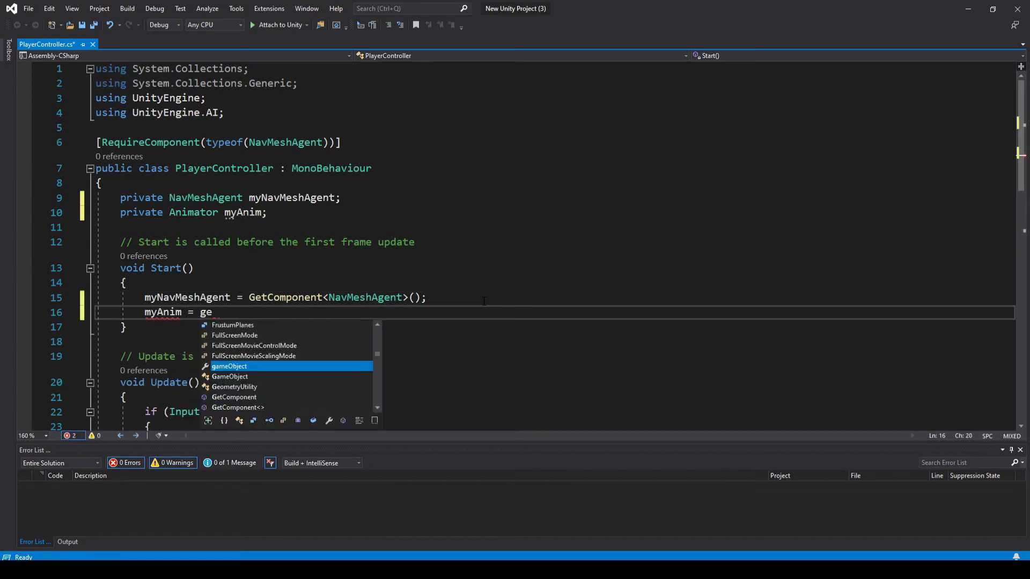
type("tcom<Anim")
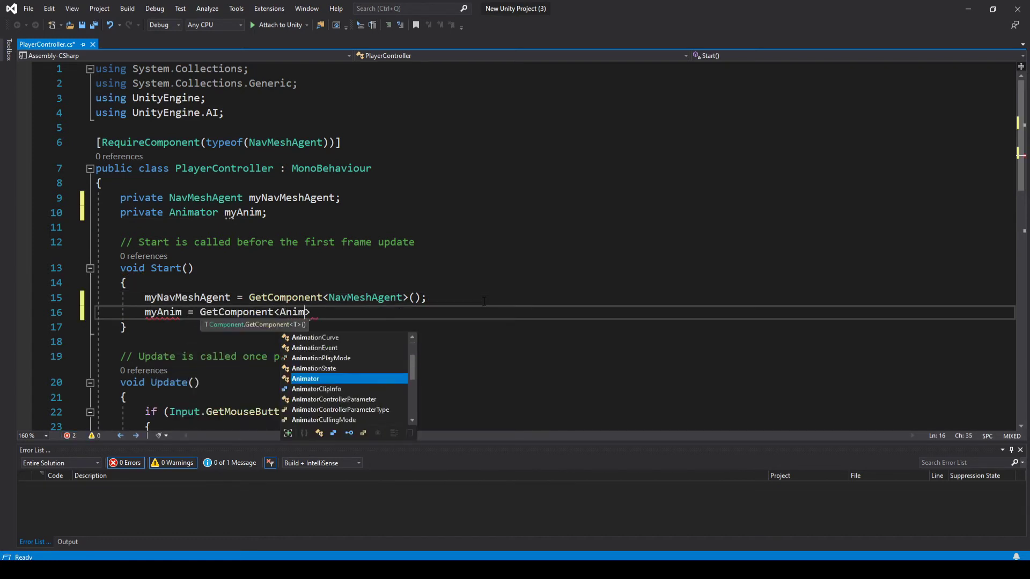
type("a")
key("Tab")
type("();")
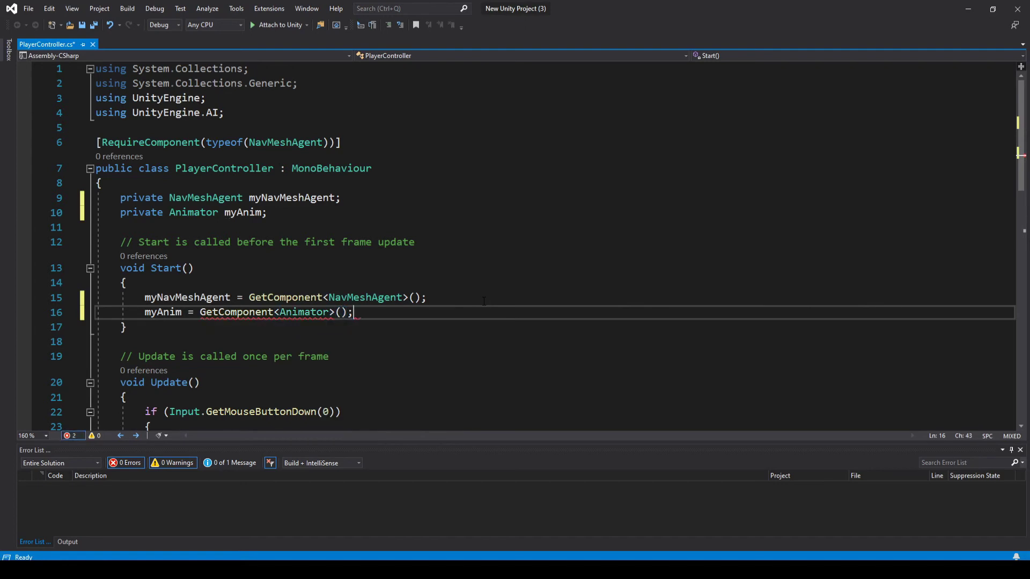
key("ctrl+s")
scroll(484, 302, "down", 1)
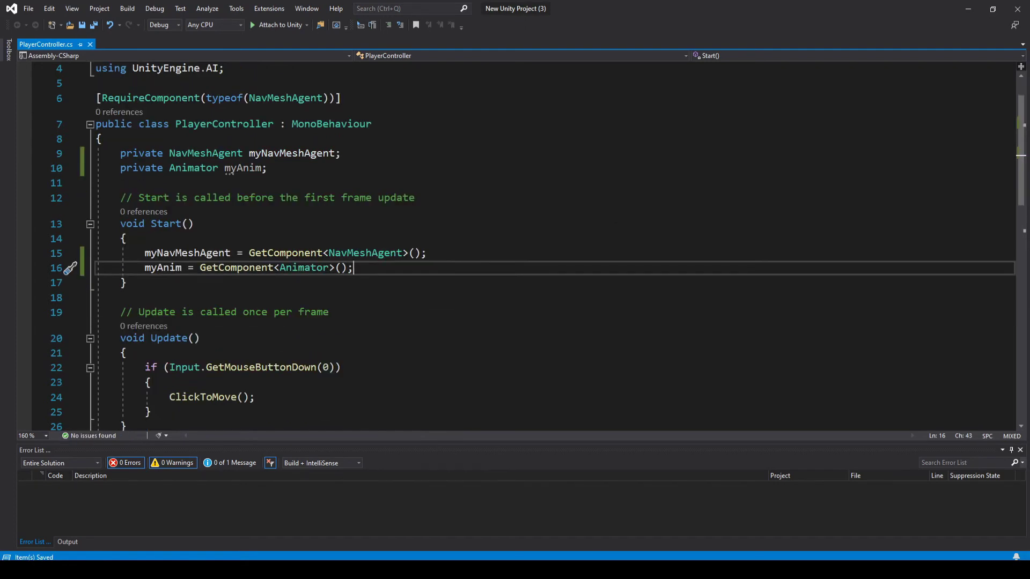
key("alt+Tab")
left_click(327, 321)
scroll(326, 321, "down", 3)
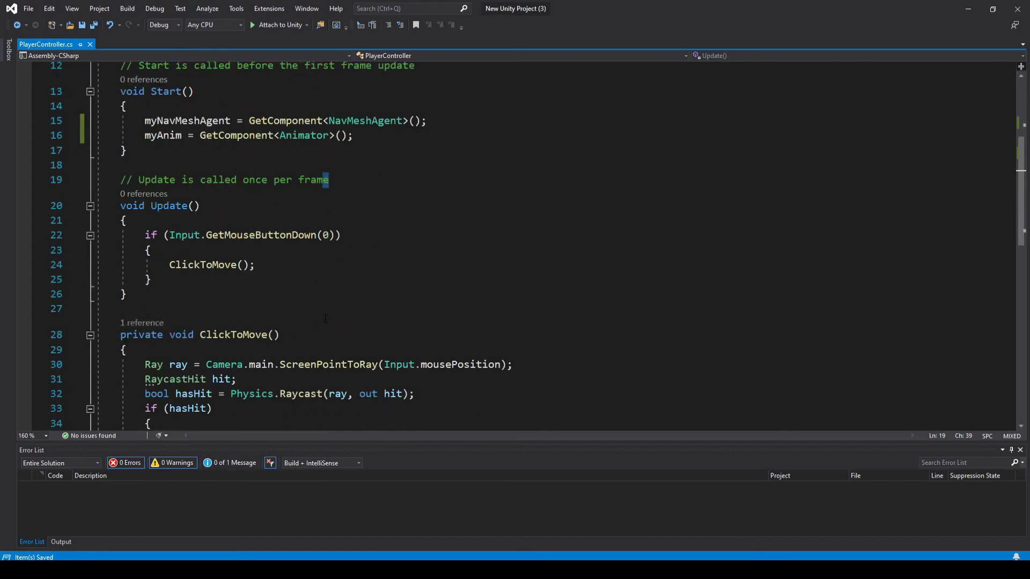
- Begin a myAnim.SetBool("") call on a new first line of SetDestination
scroll(315, 287, "down", 4)
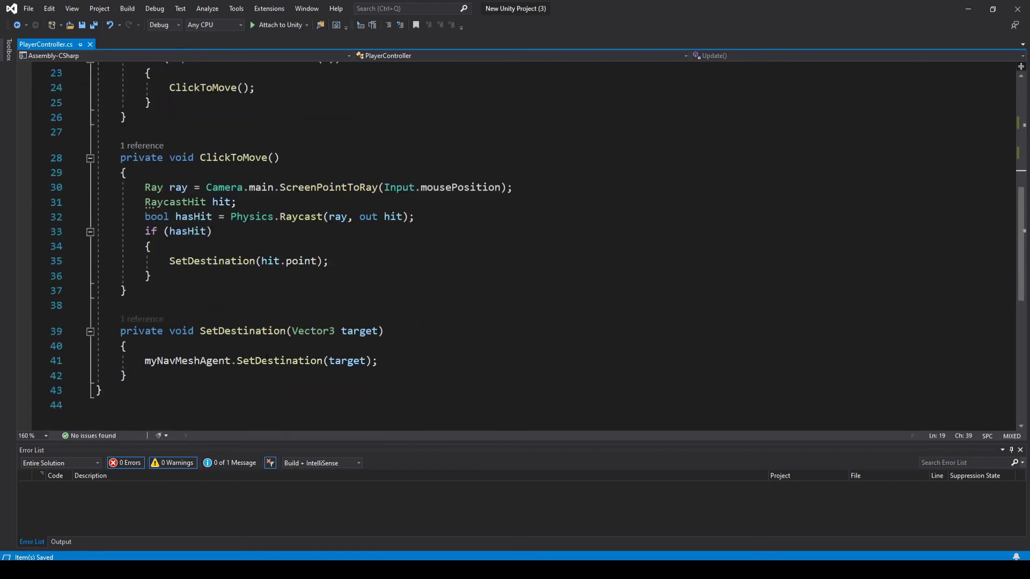
left_click(220, 345)
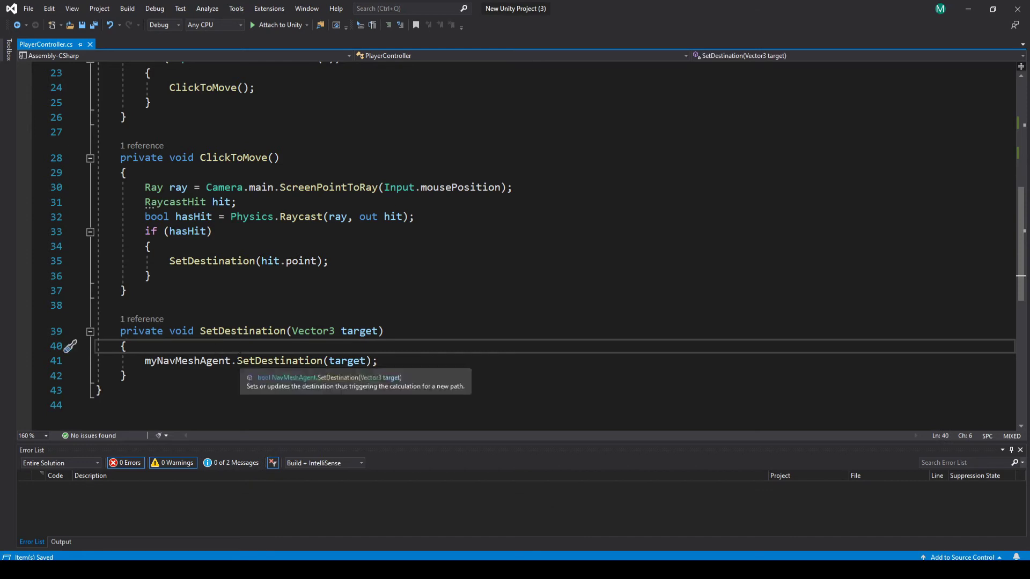
key("Return")
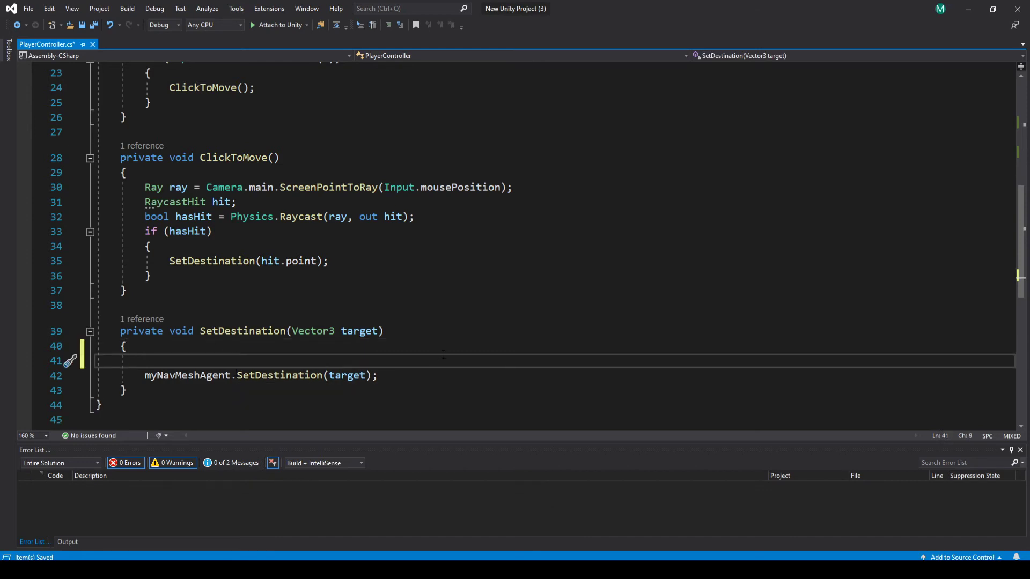
type("myAnim.set")
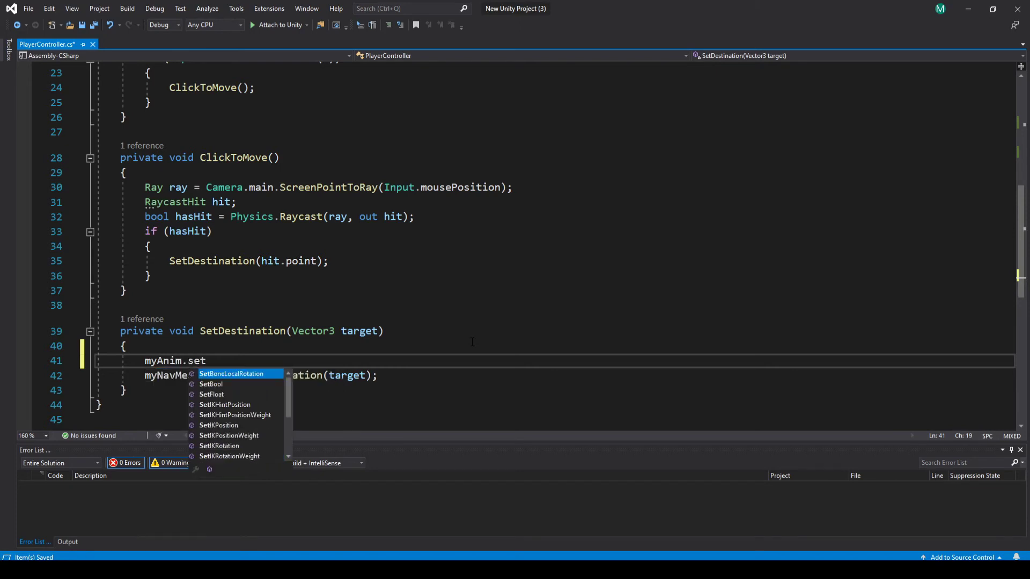
type("b")
key("Return")
key("Return")
key("ctrl+z")
key("ctrl+z")
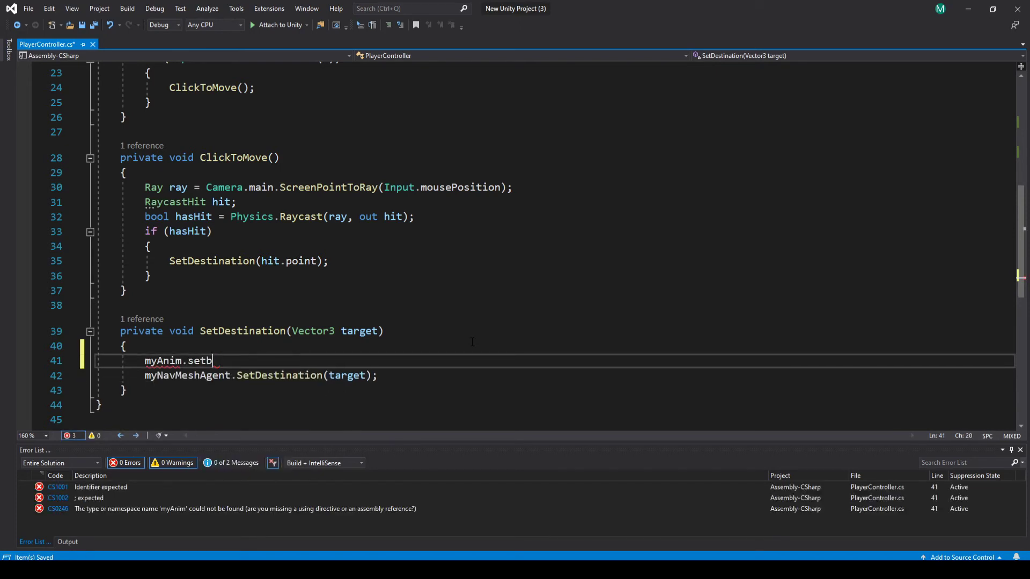
key("BackSpace")
key("BackSpace")
key("BackSpace")
key("BackSpace")
type("setb")
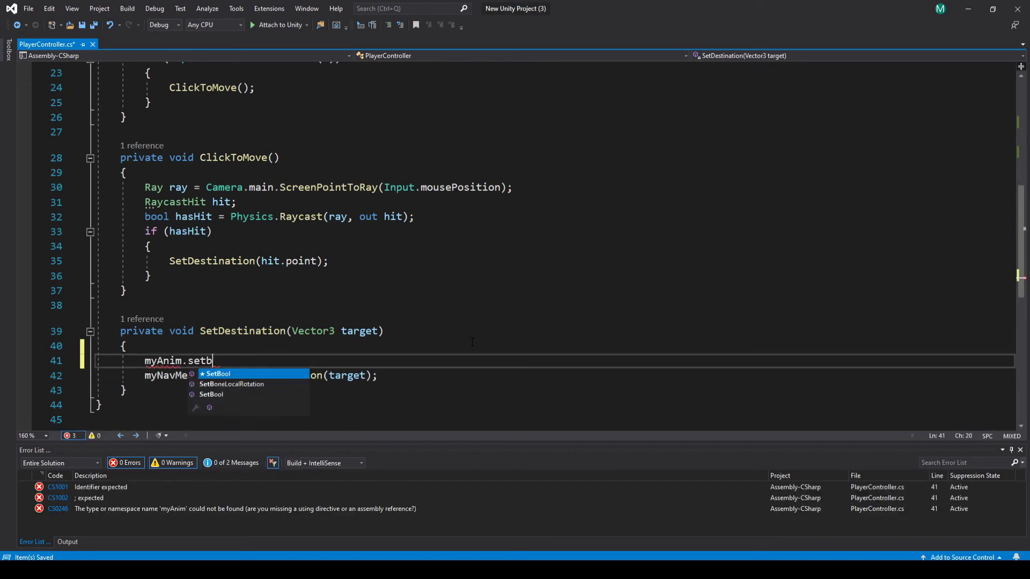
key("Tab")
type("(\"")
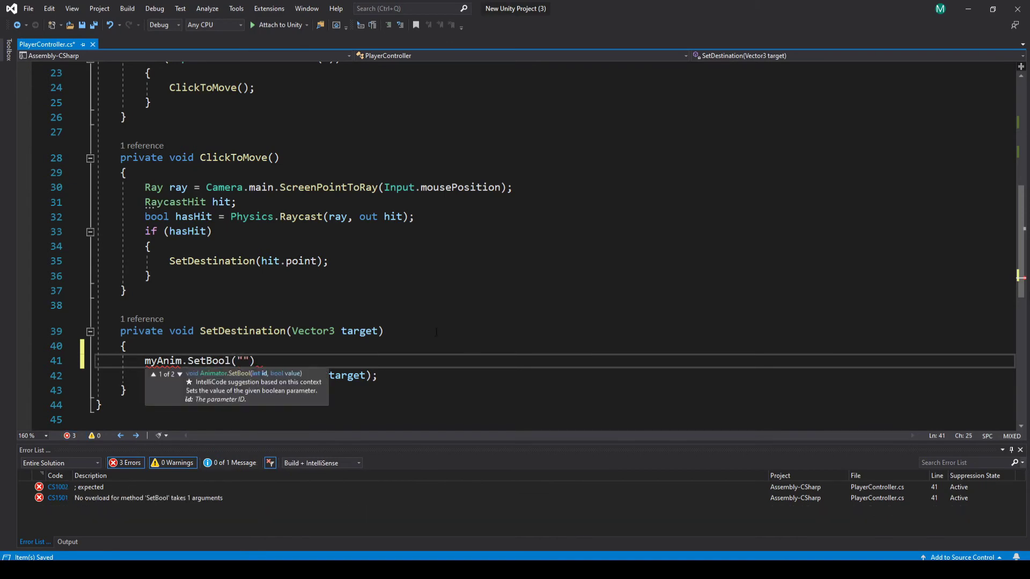
- In Unity's Animator, select the isRunning parameter name for copying
key("alt+Tab")
key("alt+Tab")
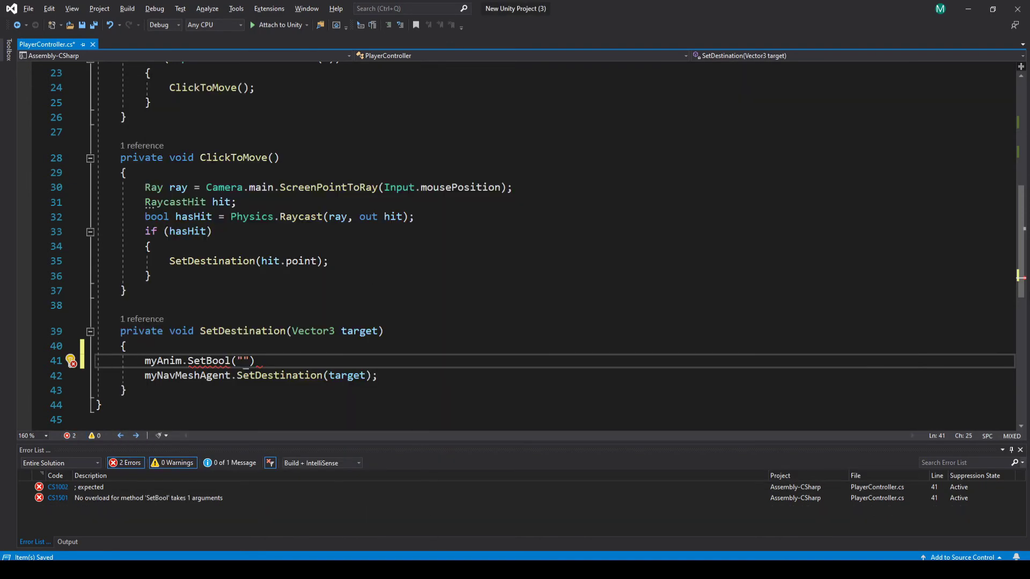
key("alt+Tab")
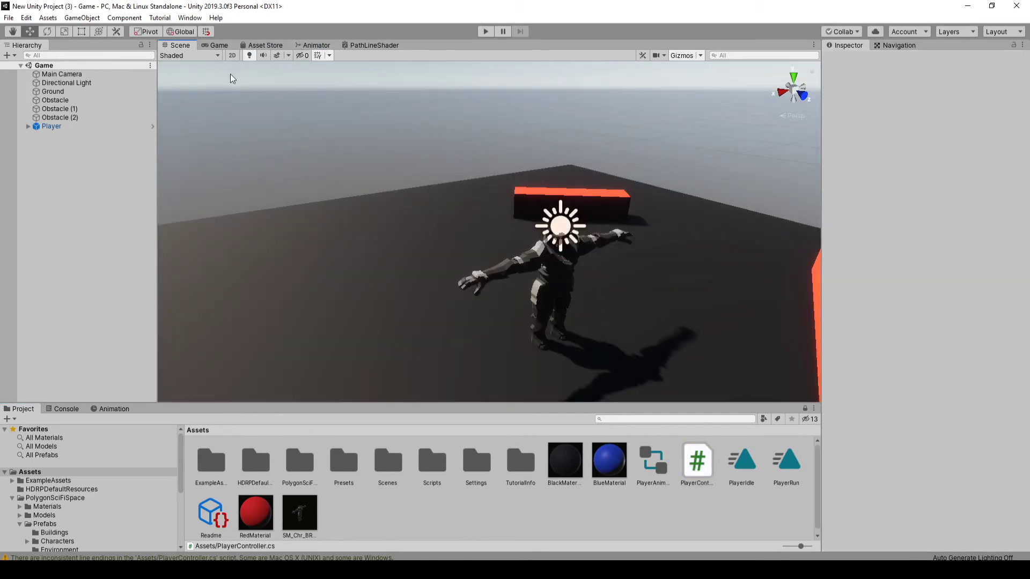
left_click(314, 45)
double_click(200, 81)
key("ctrl+c")
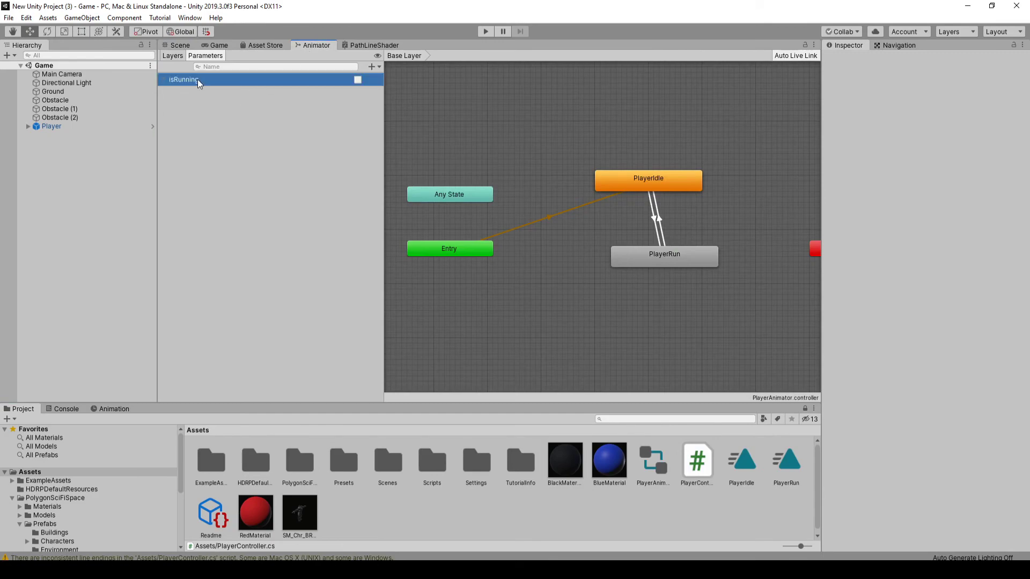
- Complete the call as myAnim.SetBool("isRunning", true); in SetDestination
key("alt+Tab")
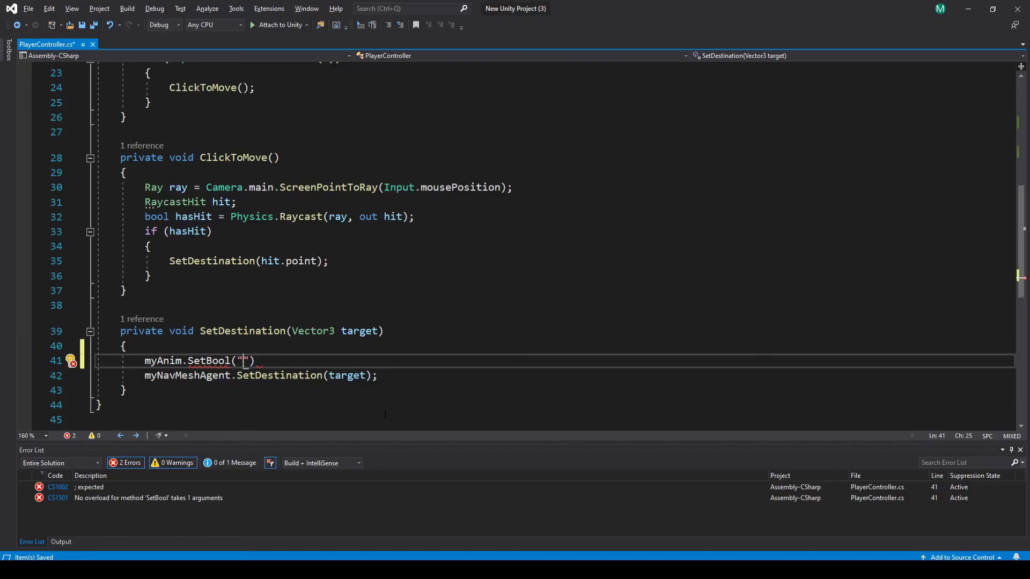
key("ctrl+v")
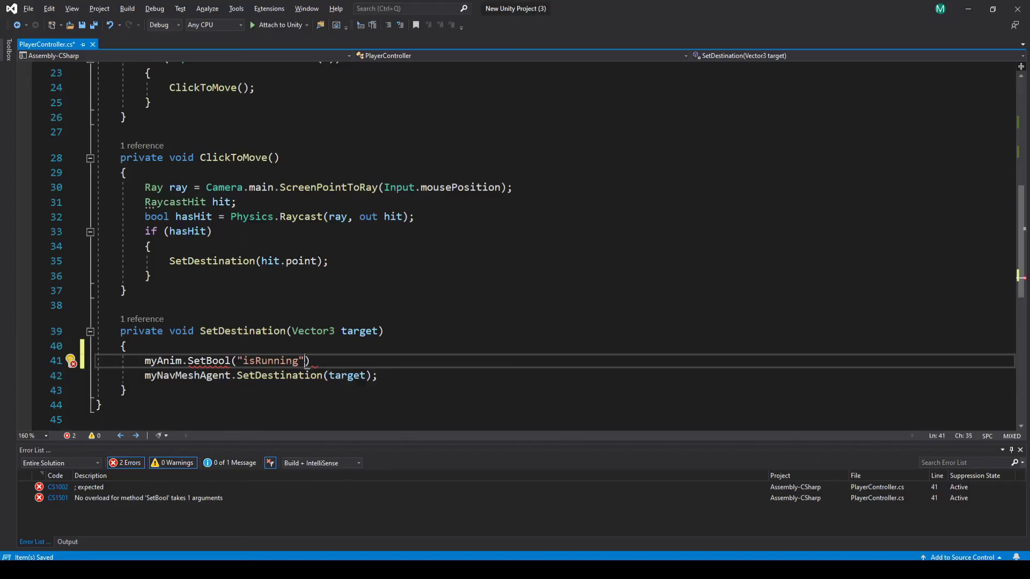
left_click(307, 361)
type(", true")
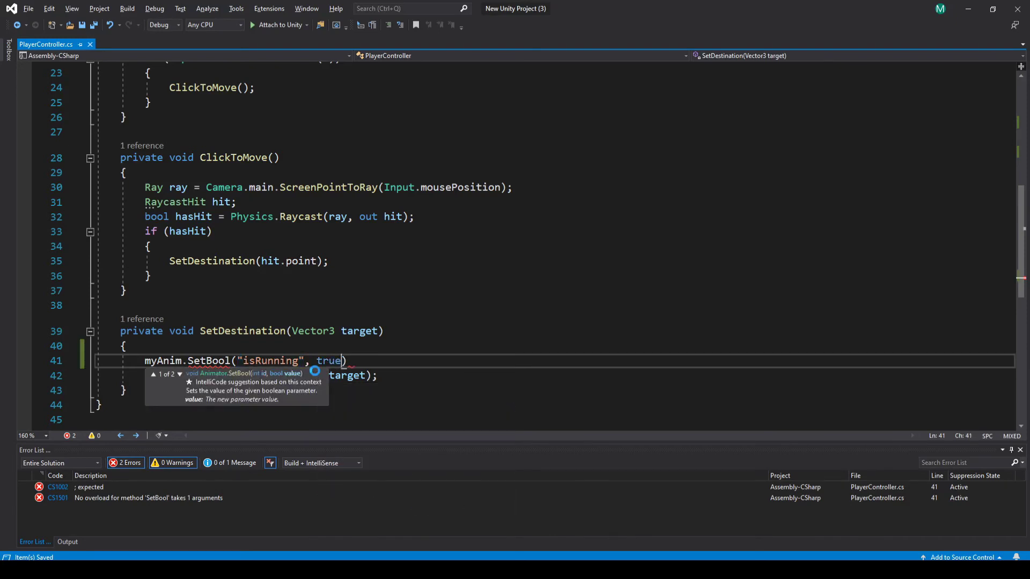
type(");")
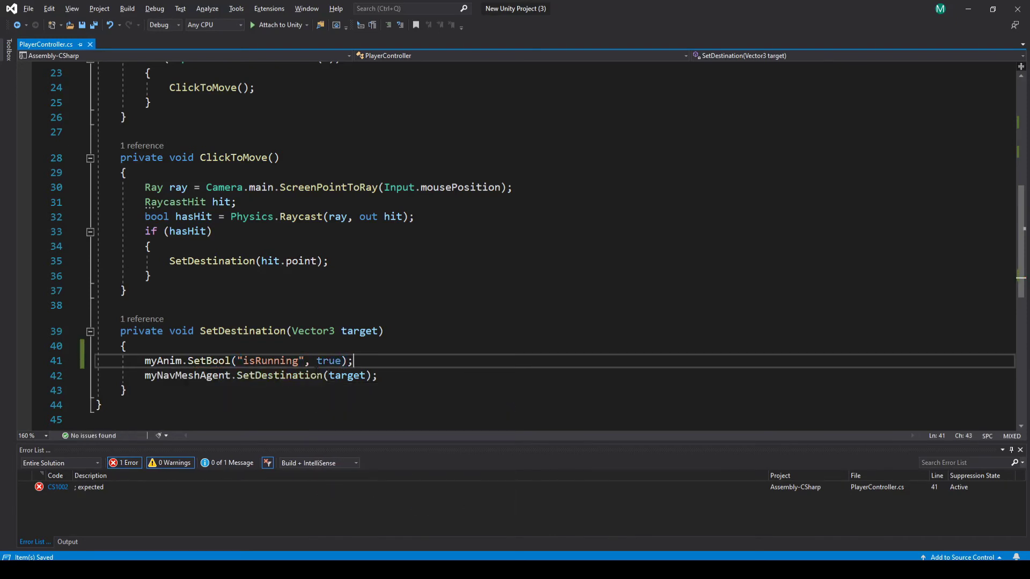
key("alt+Tab")
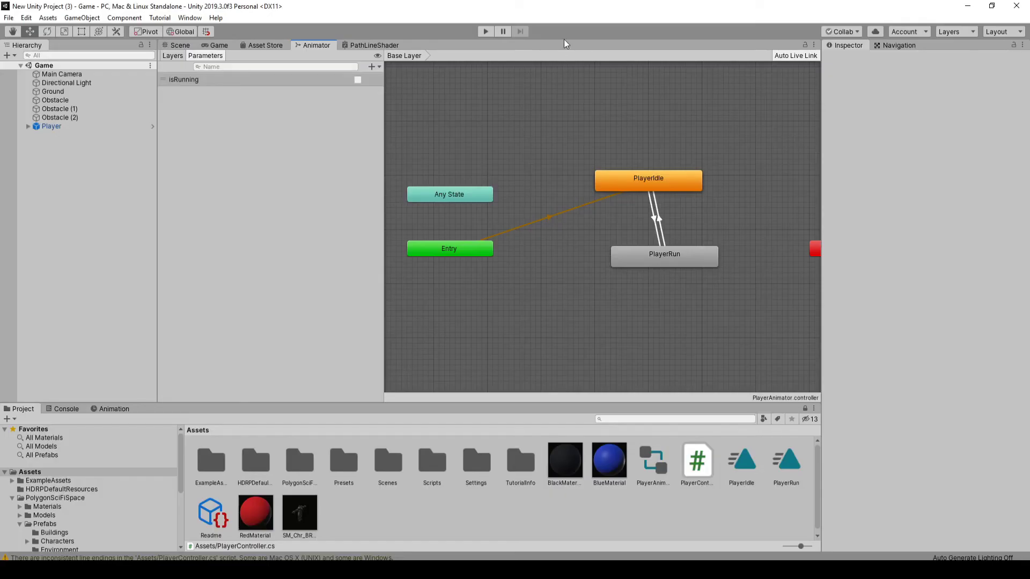
left_click(486, 32)
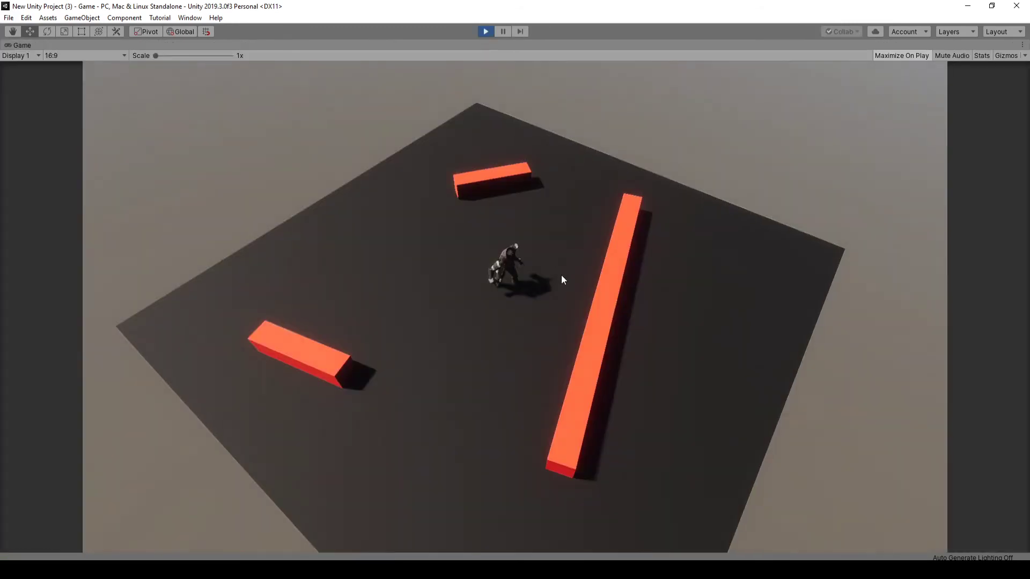
left_click(490, 340)
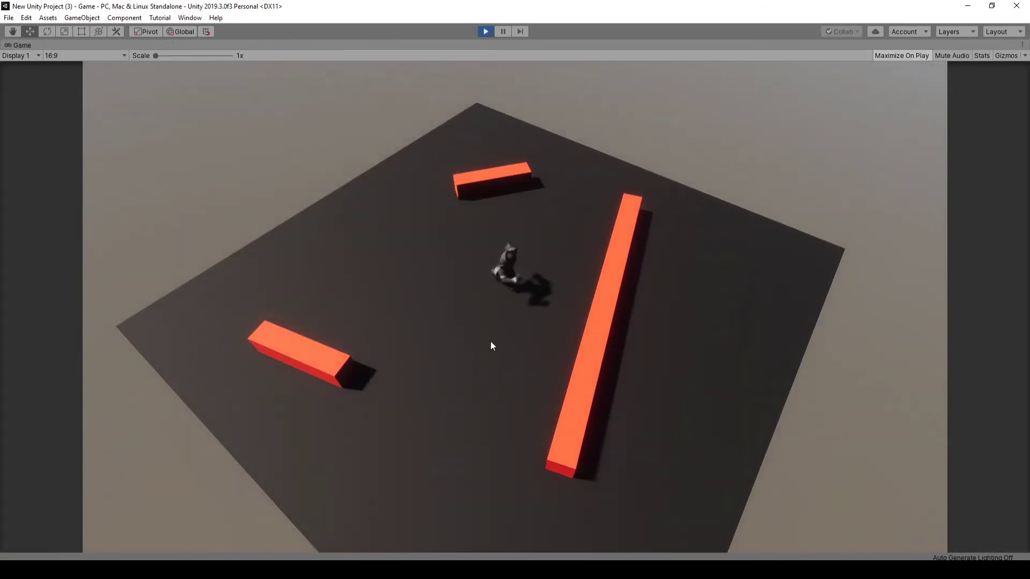
left_click(429, 253)
left_click(485, 31)
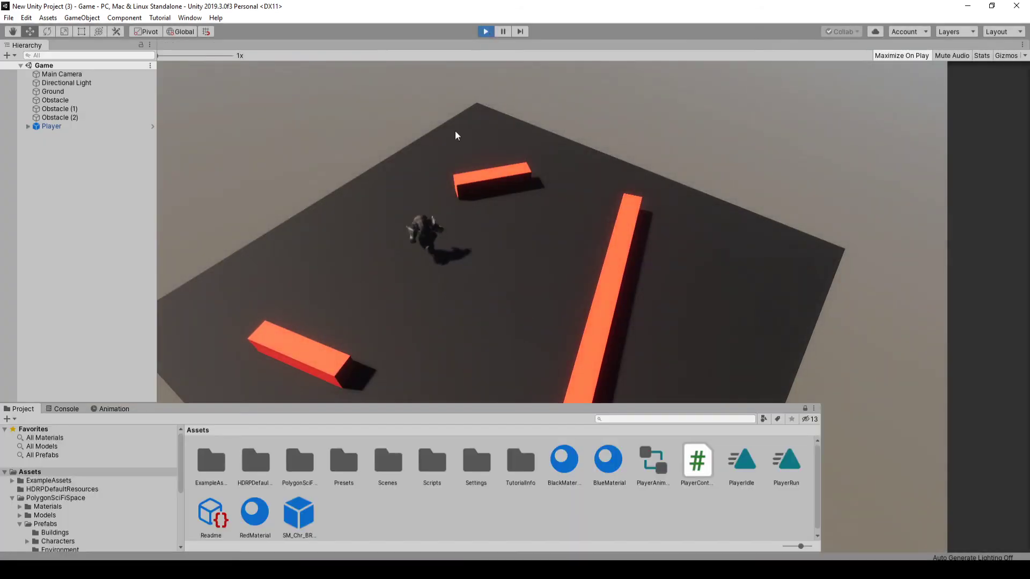
- In Update, add if (Vector3.Distance(myNavMeshAgent.destination, transform.position) <= myNavMeshAgent.stoppingDistance)
key("alt+Tab")
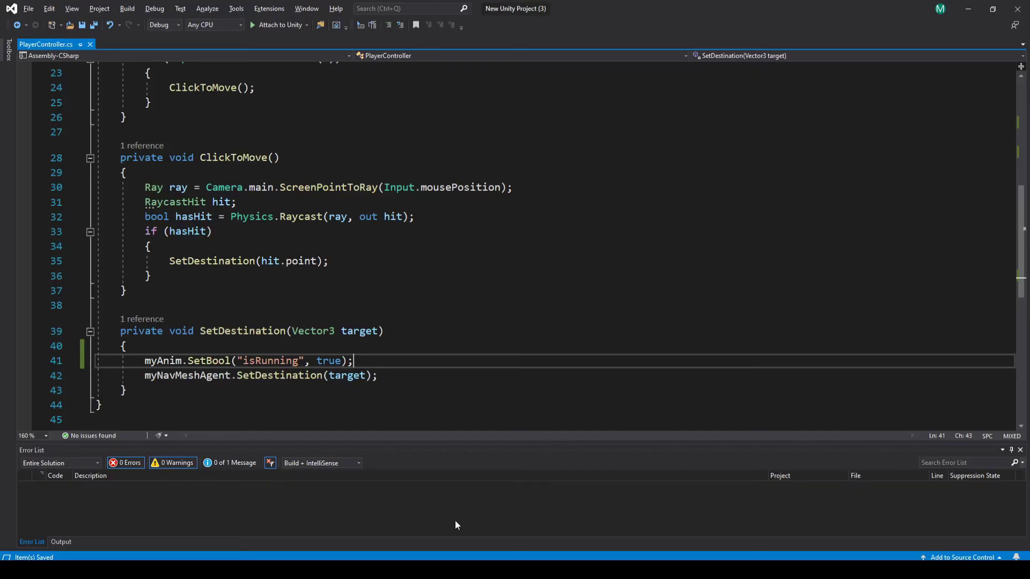
scroll(313, 294, "up", 4)
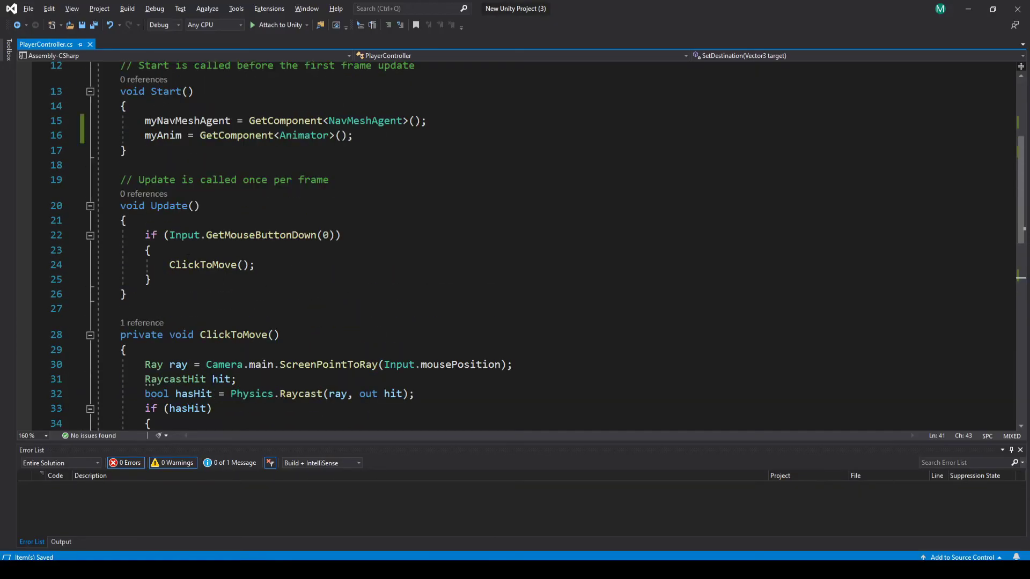
left_click(179, 282)
key("Return")
key("Return")
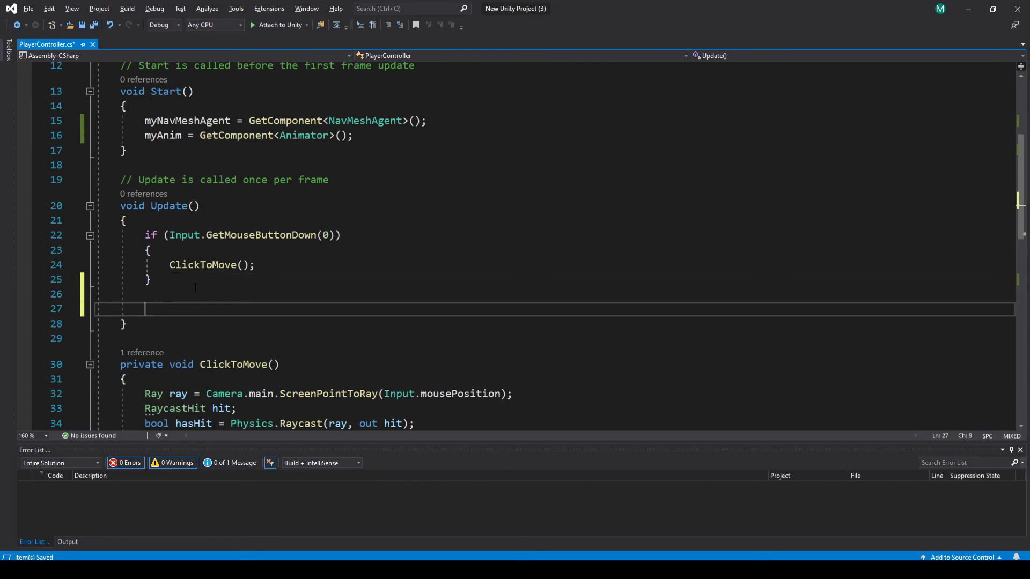
type("if (vec")
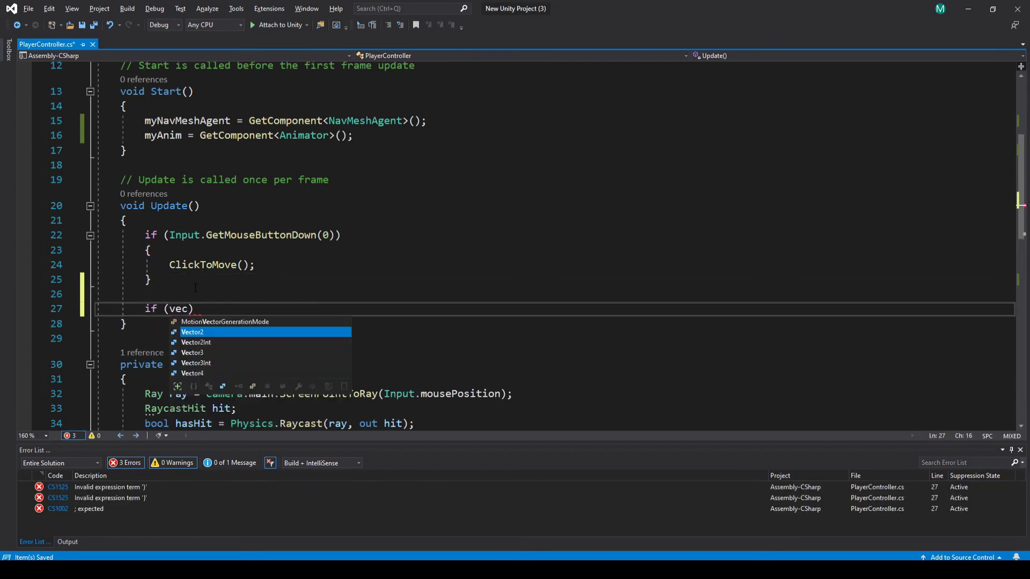
type("tor3.dis")
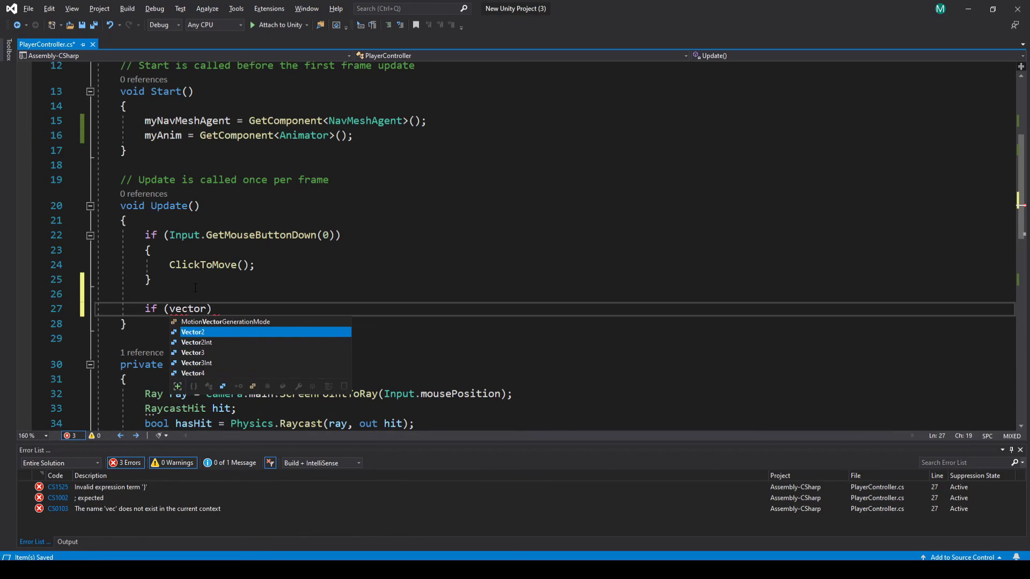
type("(")
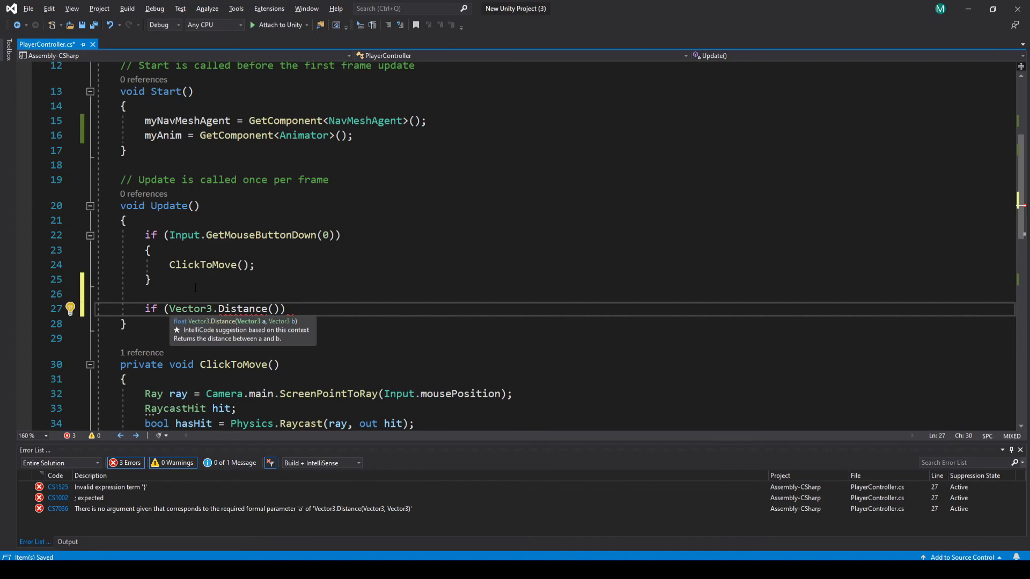
type("myn")
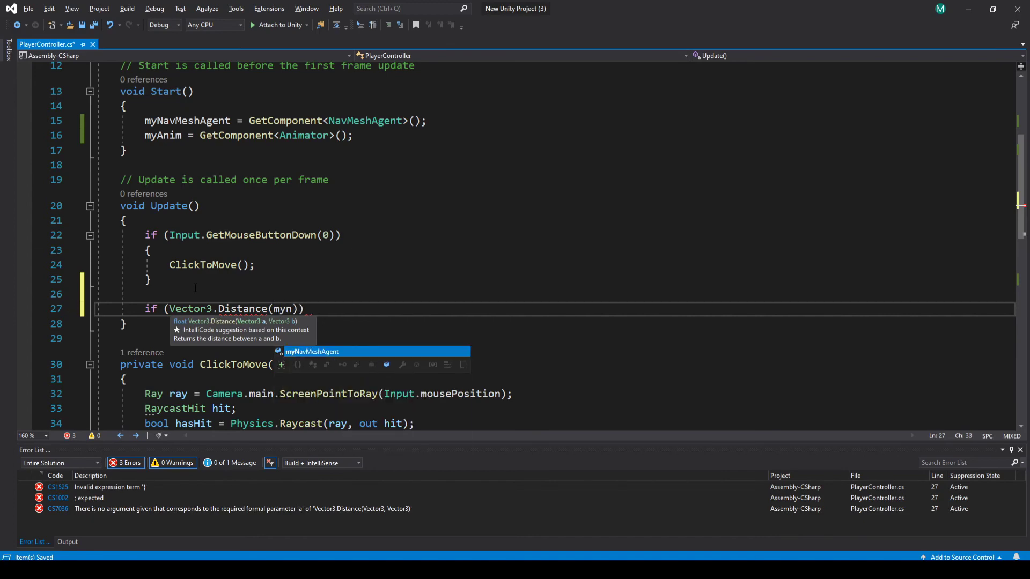
type("a")
key("BackSpace")
key("BackSpace")
key("BackSpace")
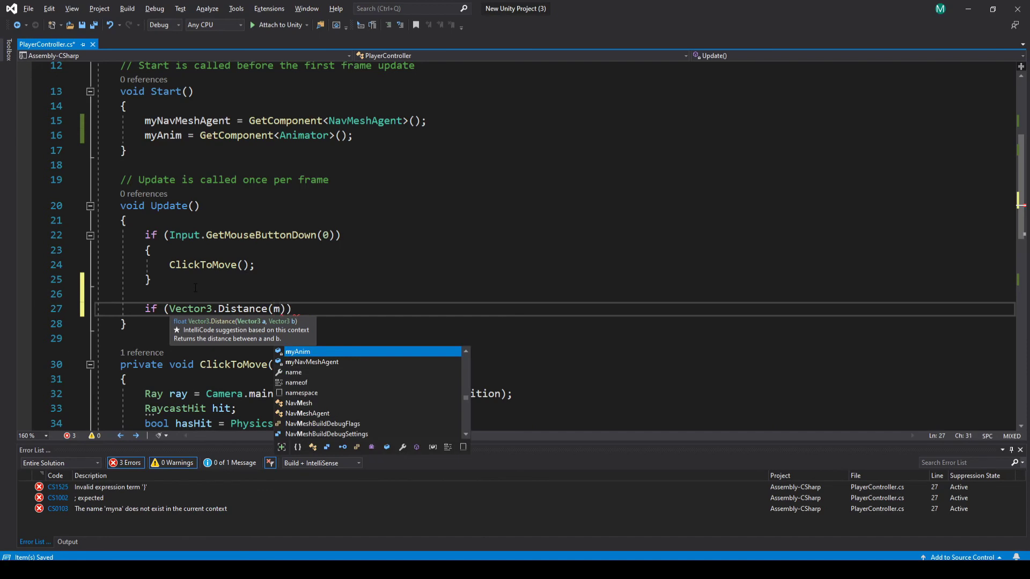
type("ynavm")
key("Tab")
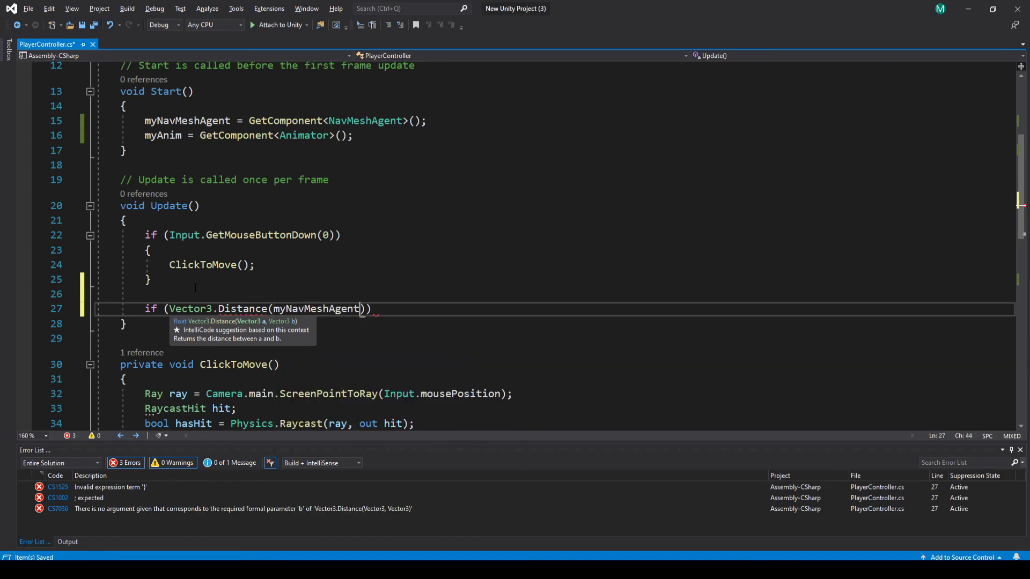
type(".desiredVe")
key("Tab")
type(",")
key("BackSpace")
key("BackSpace")
key("BackSpace")
key("BackSpace")
key("BackSpace")
key("BackSpace")
key("BackSpace")
key("BackSpace")
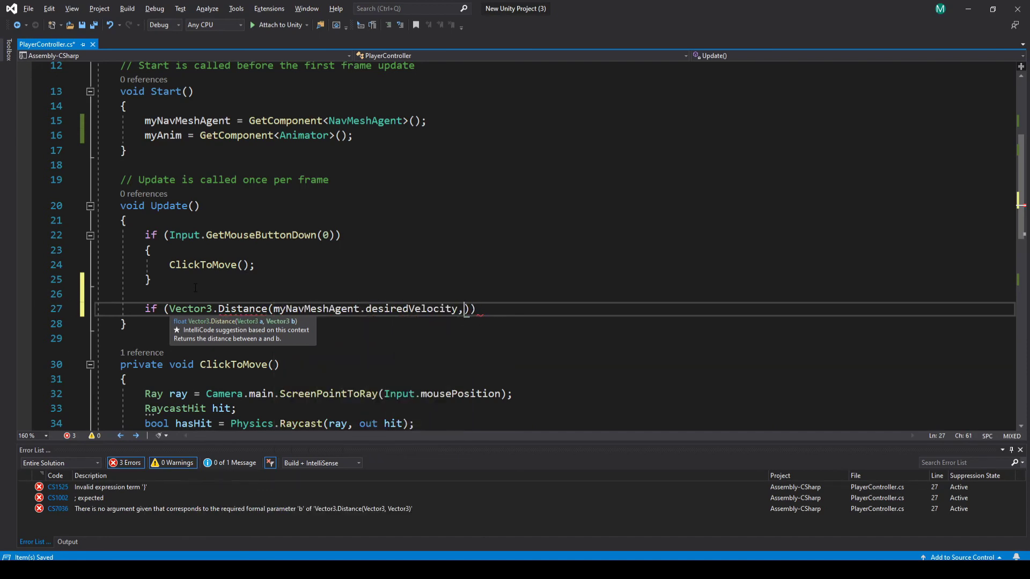
key("BackSpace")
key("BackSpace")
key("BackSpace")
key("BackSpace")
key("BackSpace")
key("BackSpace")
key("BackSpace")
key("BackSpace")
key("BackSpace")
type("destin")
key("Tab")
type(", transform.position")
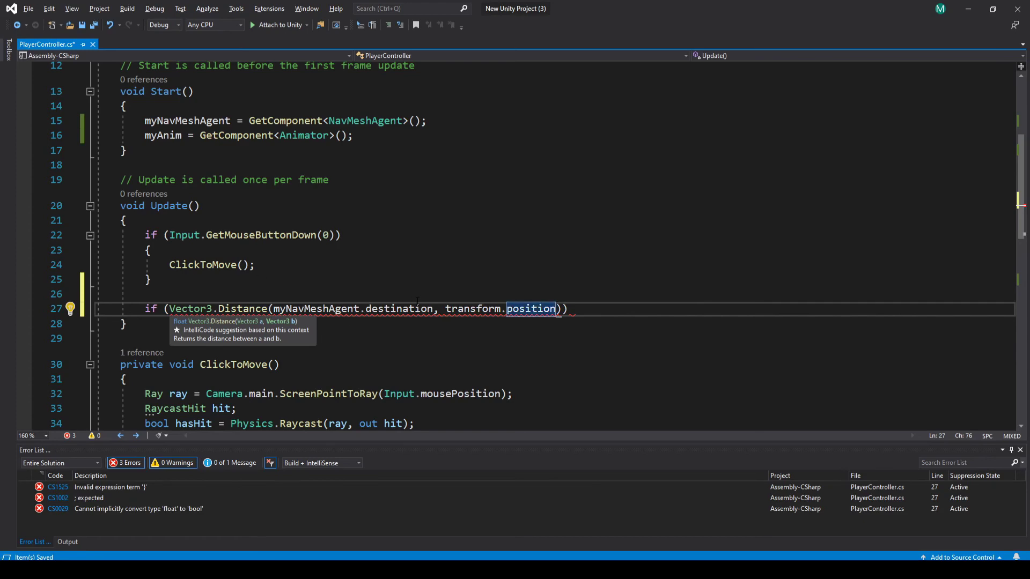
type(") <")
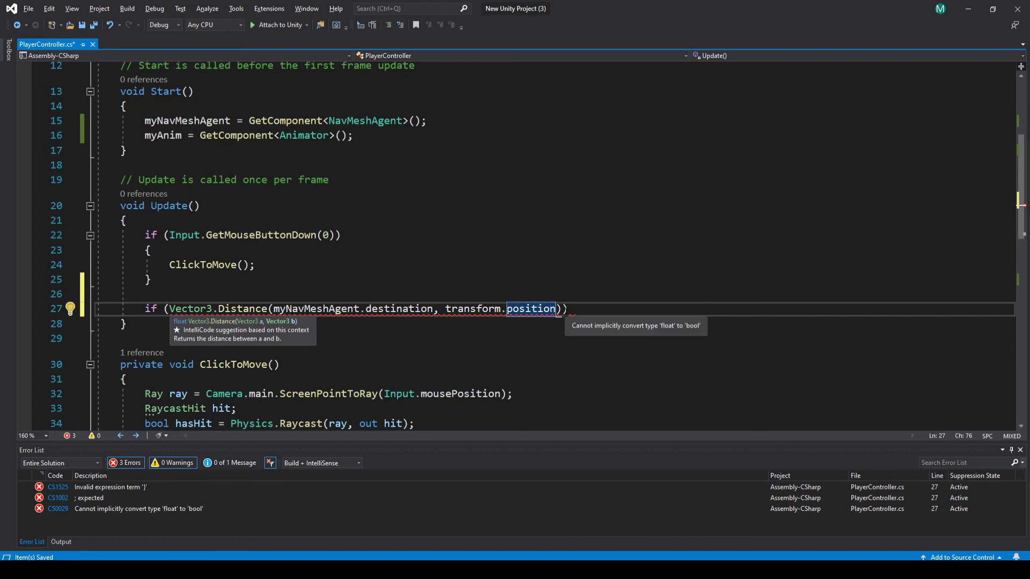
type("= myna")
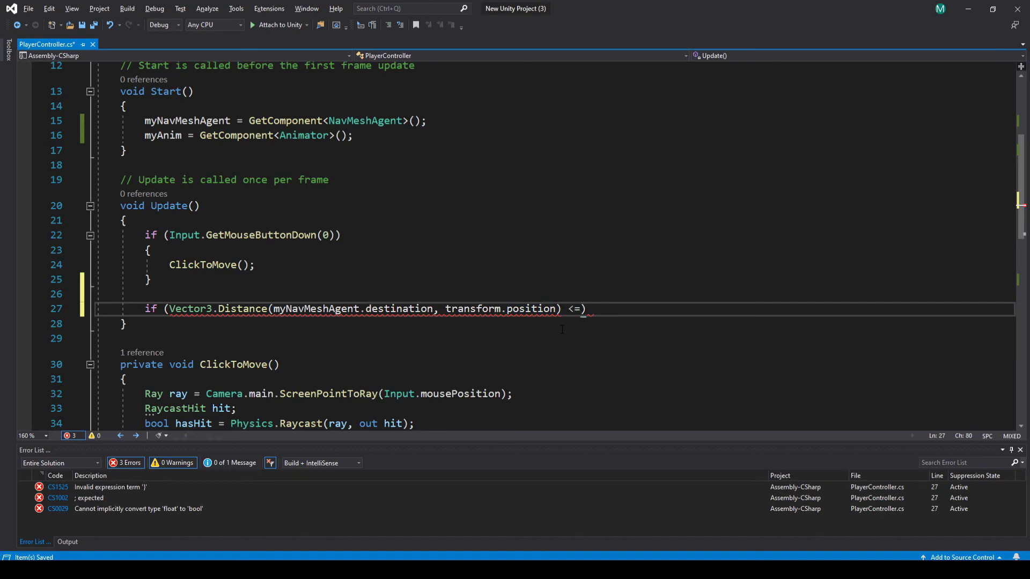
key("Tab")
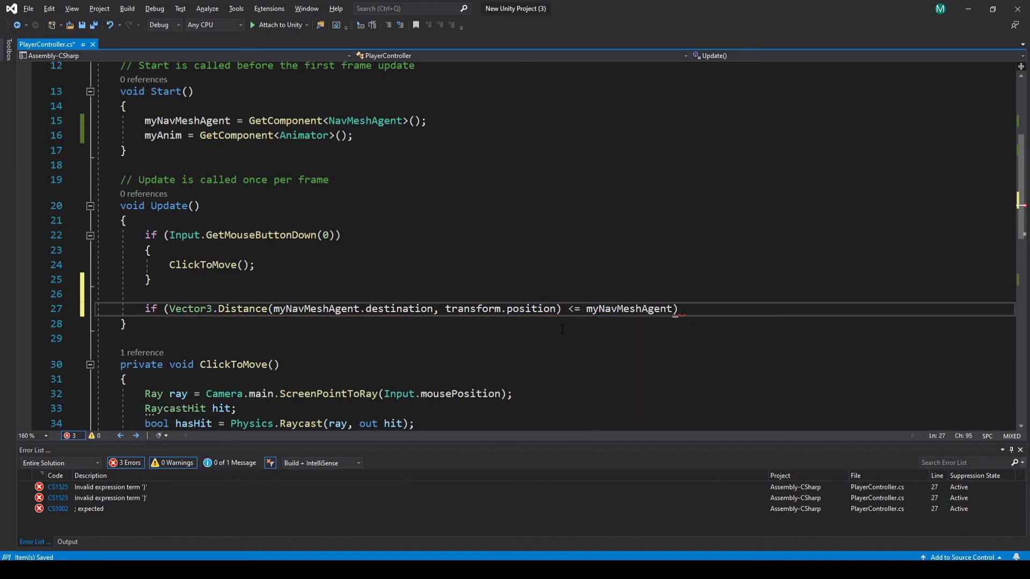
type(".stopp")
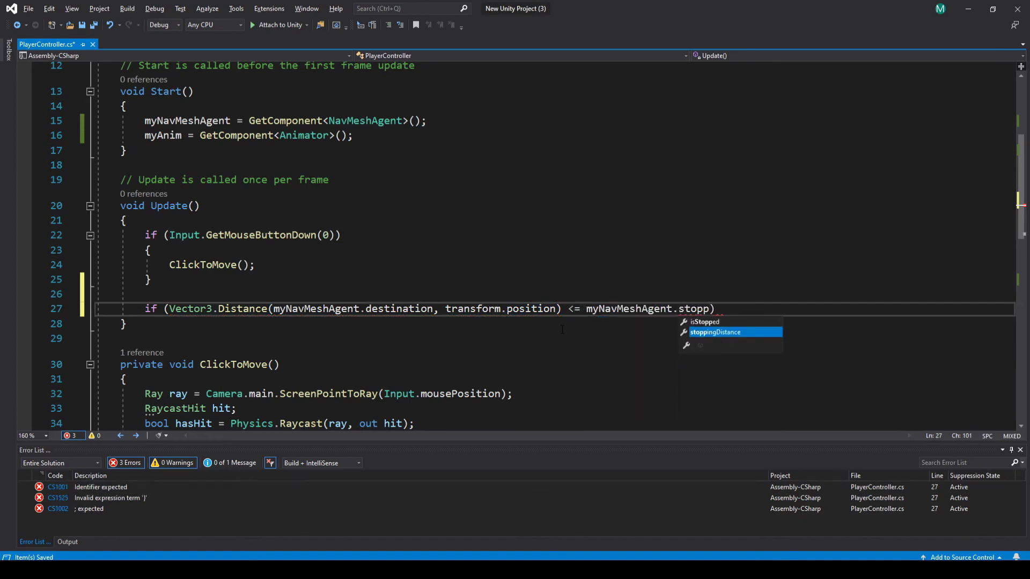
key("Tab")
- Fill the if body with myAnim.SetBool("isRunning", false);
key("Return")
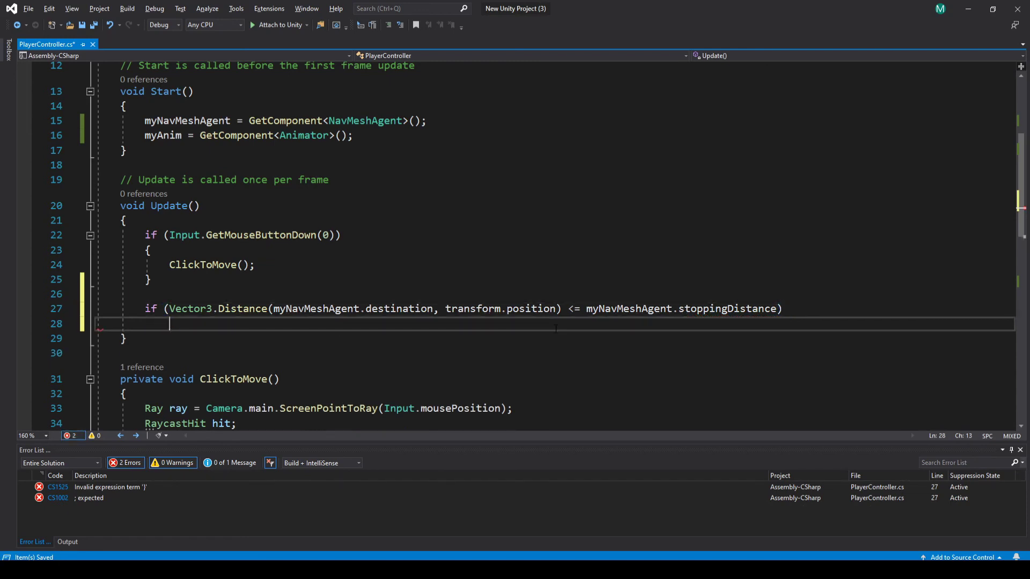
type("{")
key("Return")
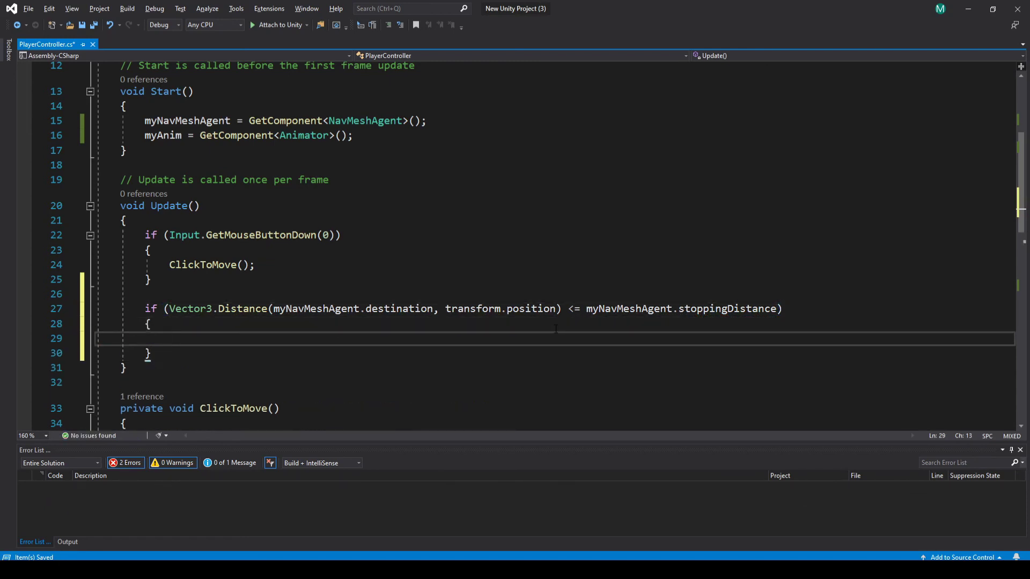
type("myAnim.se")
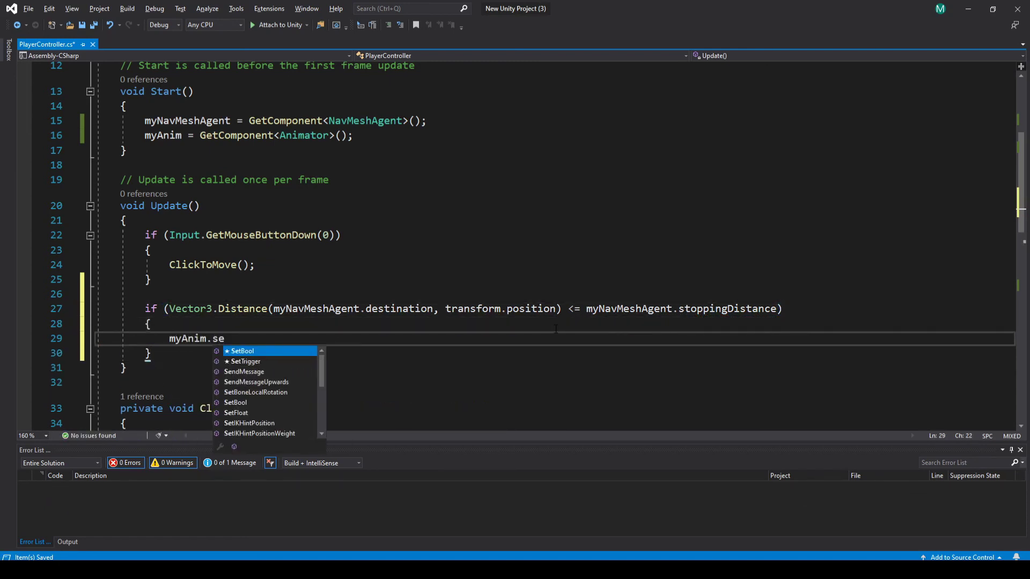
type("tbo(\"\");")
key("Return")
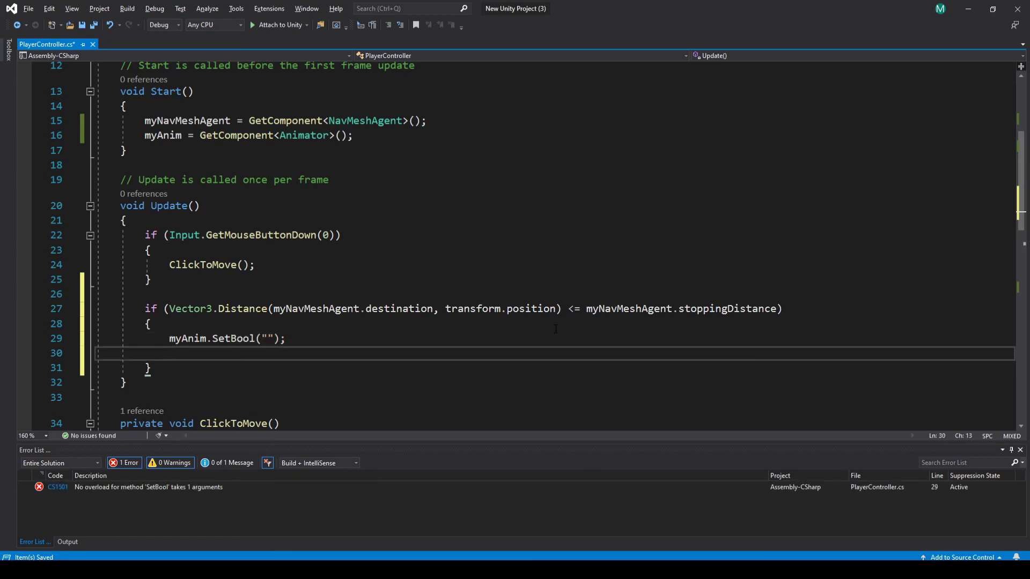
key("Up")
key("End")
key("Left")
key("Left")
key("Left")
type("isRunning")
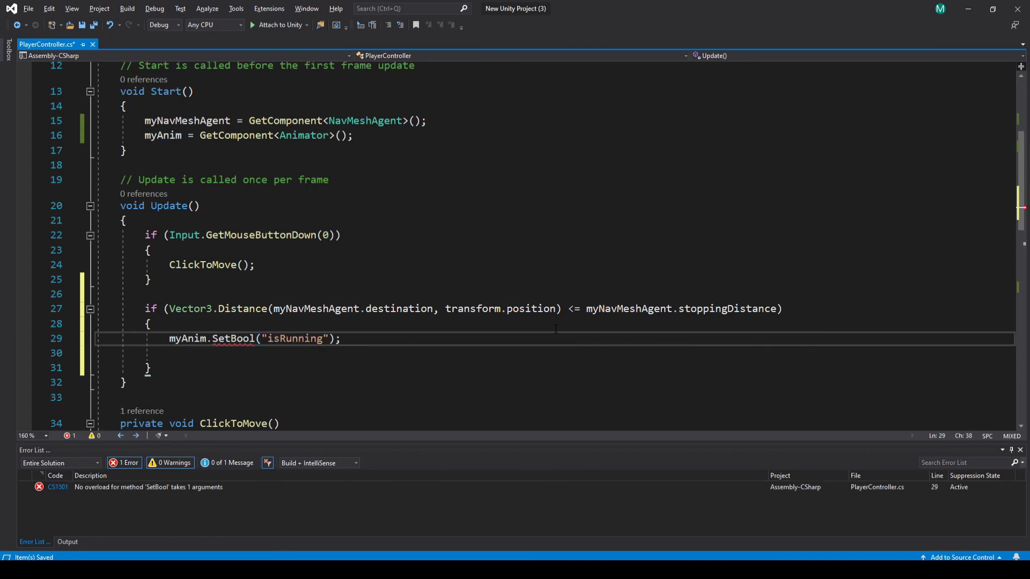
key("Right")
type(", false);")
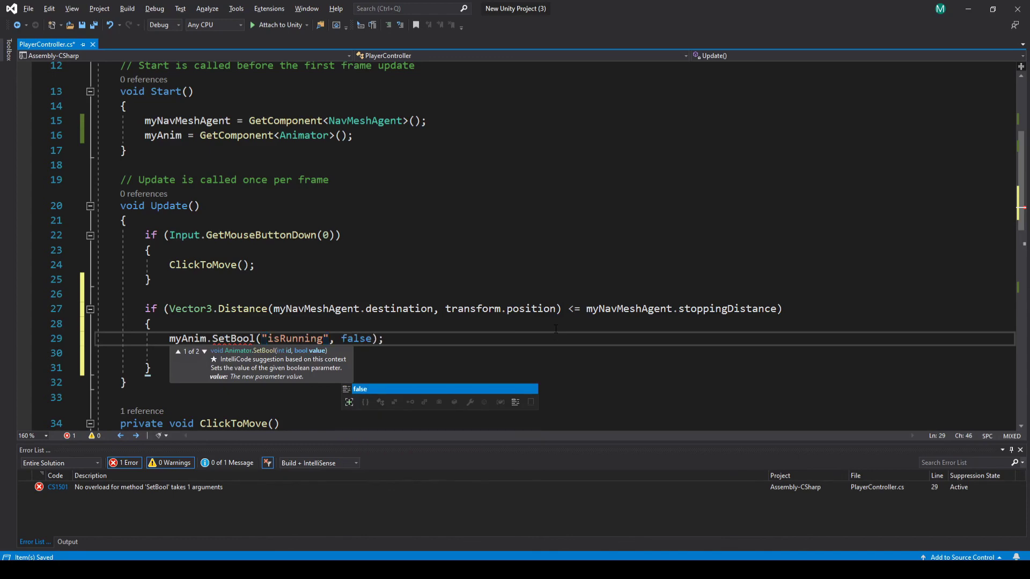
key("Delete")
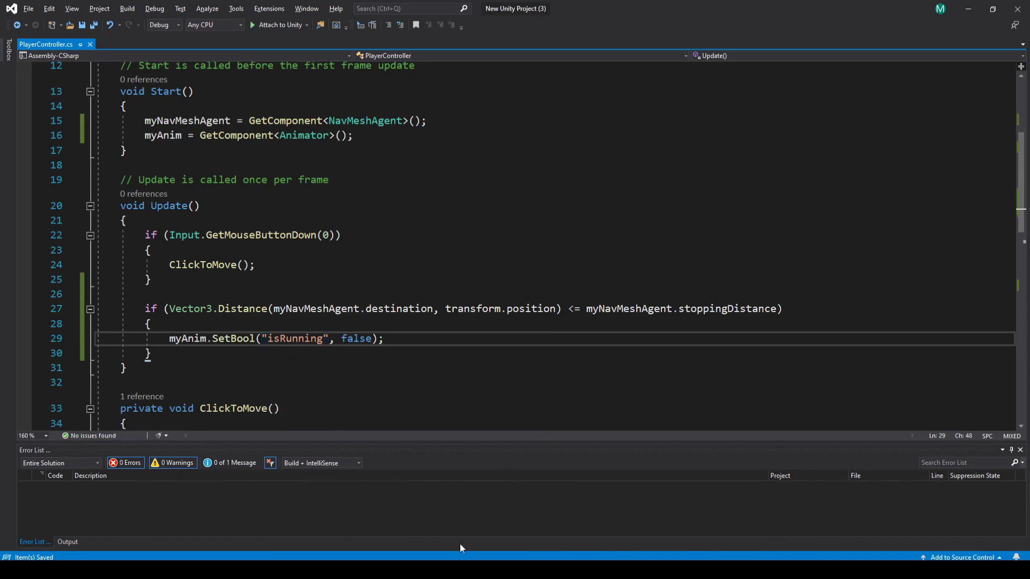
key("alt+Tab")
left_click(485, 32)
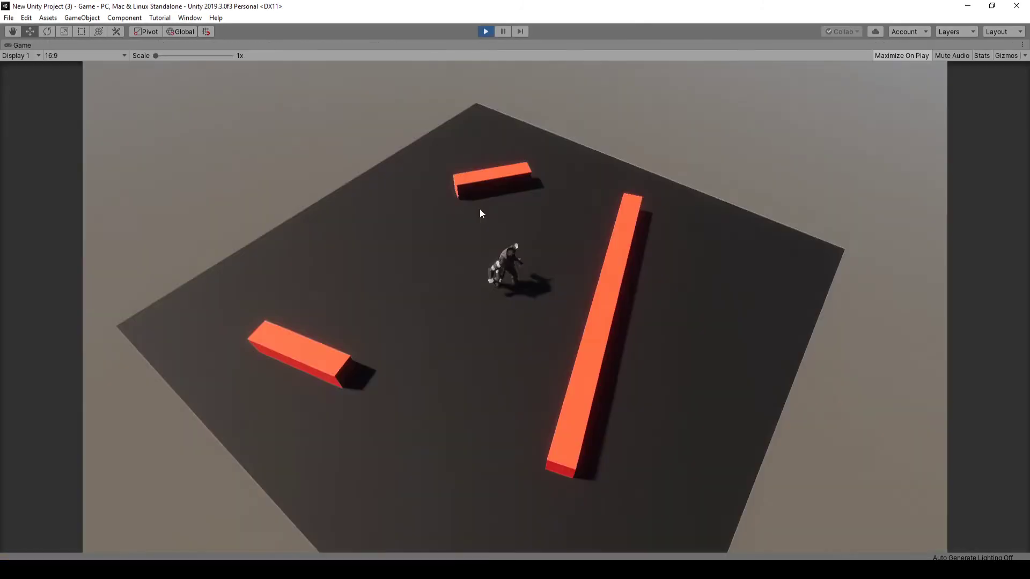
left_click(394, 270)
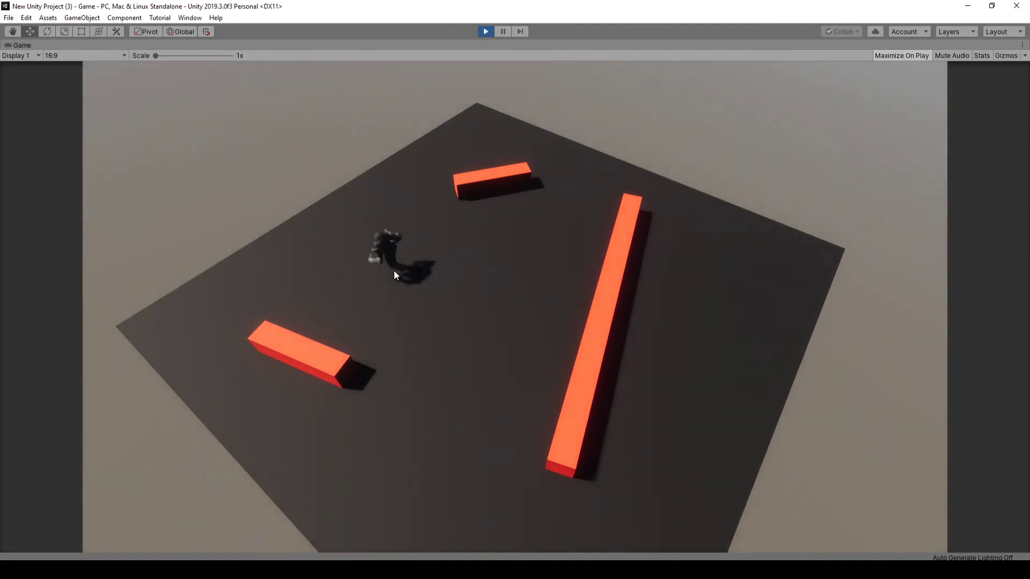
left_click(482, 409)
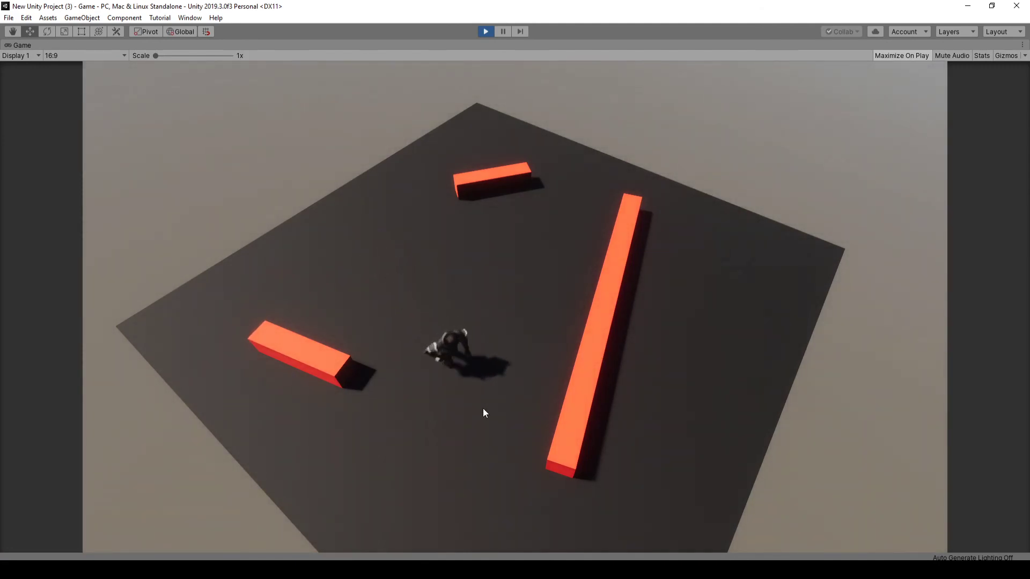
left_click(516, 220)
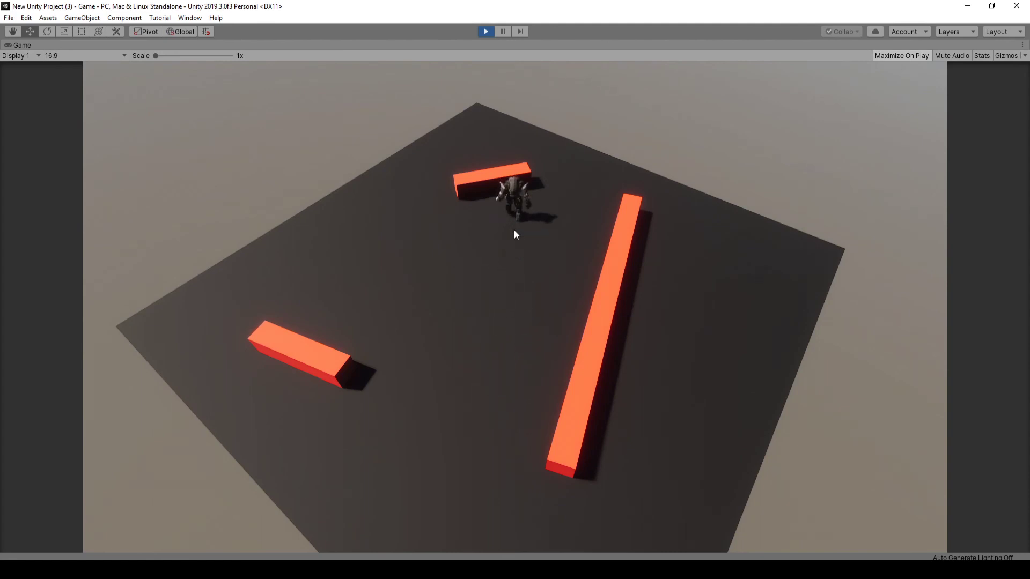
left_click(378, 280)
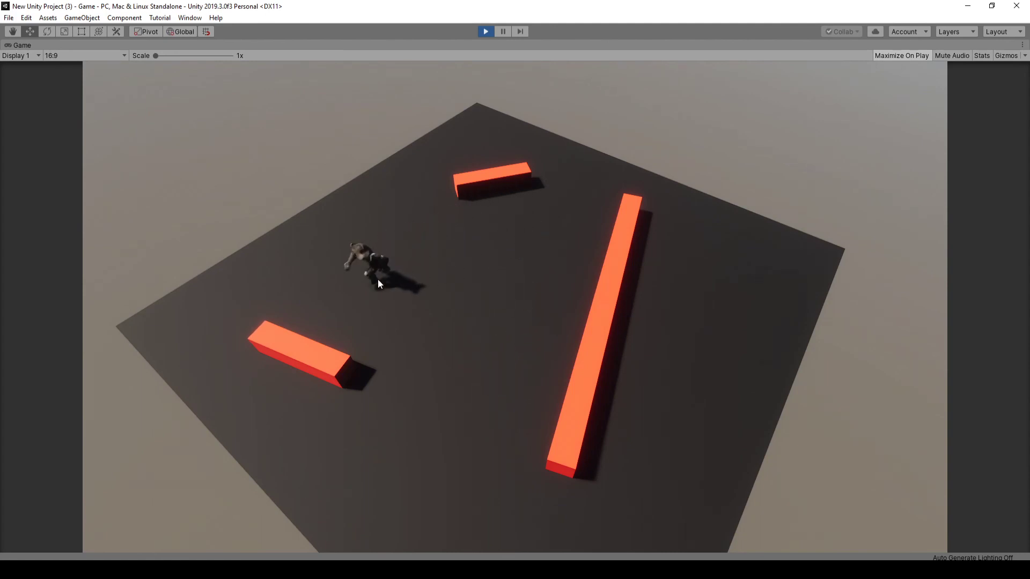
left_click(667, 335)
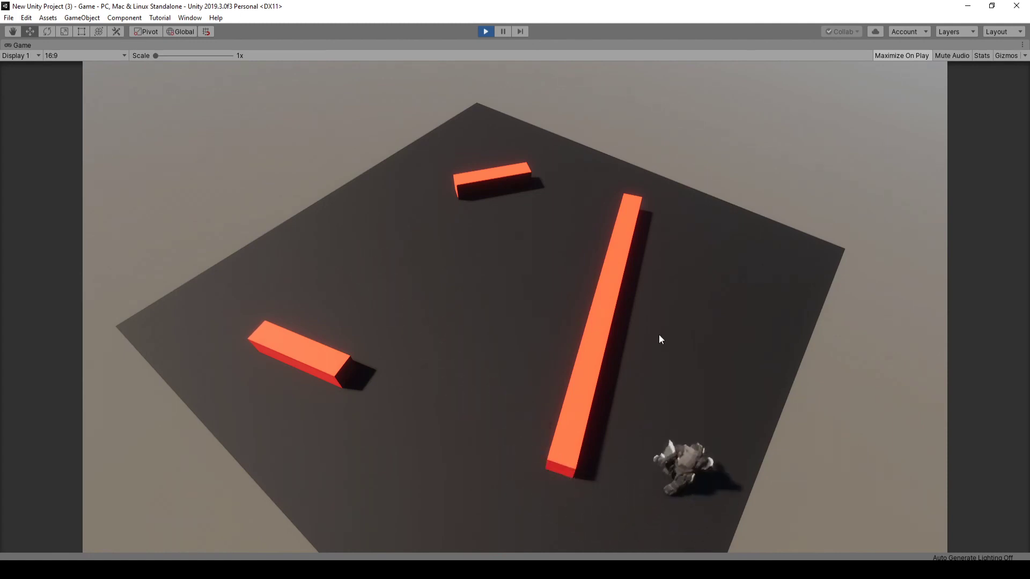
left_click(584, 264)
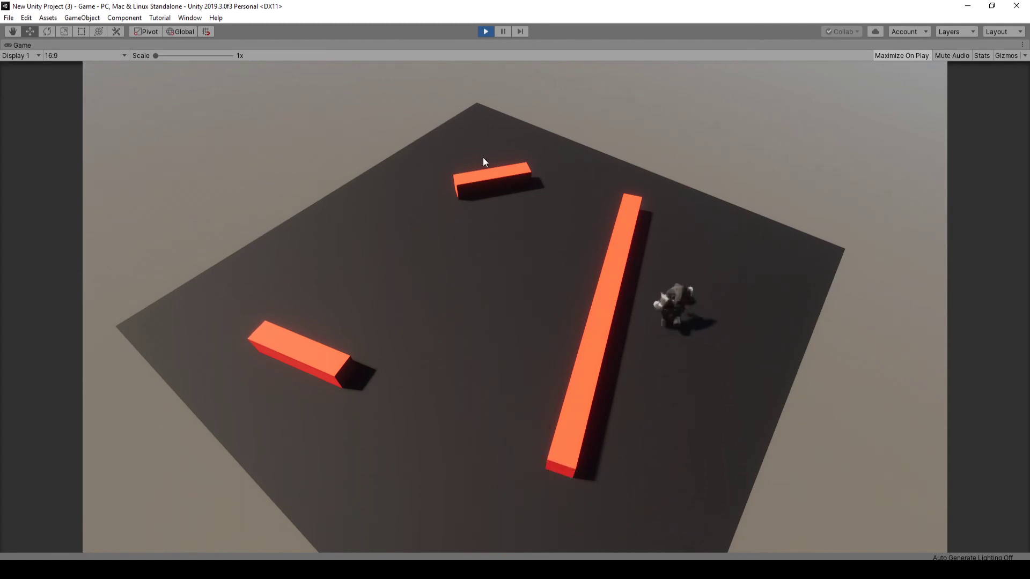
left_click(497, 181)
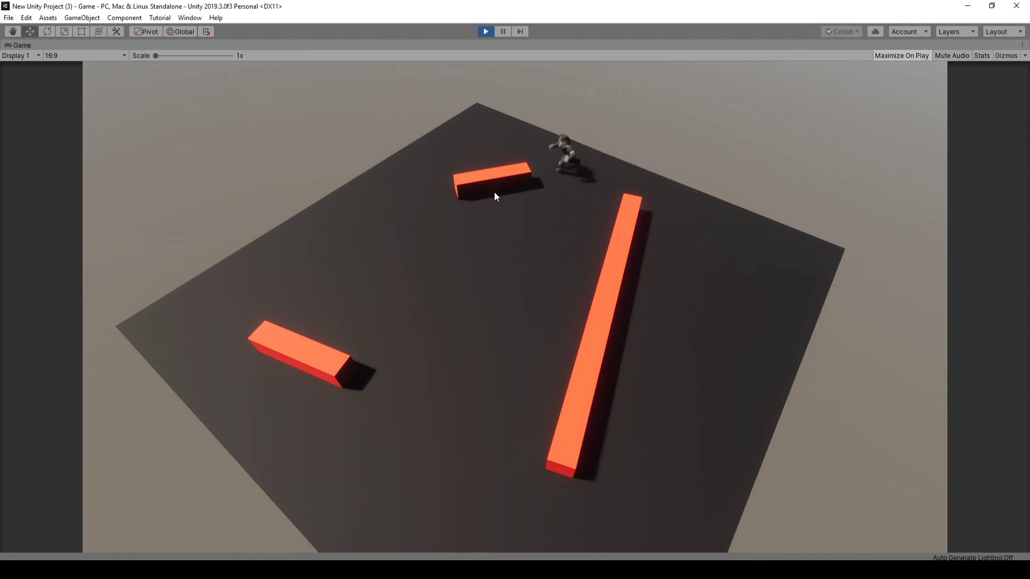
left_click(494, 282)
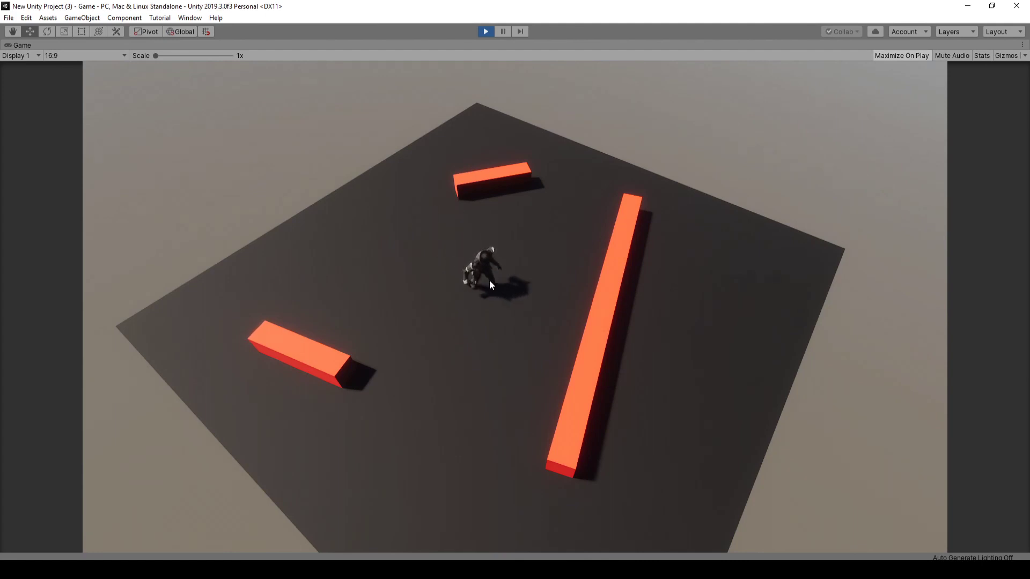
left_click(481, 151)
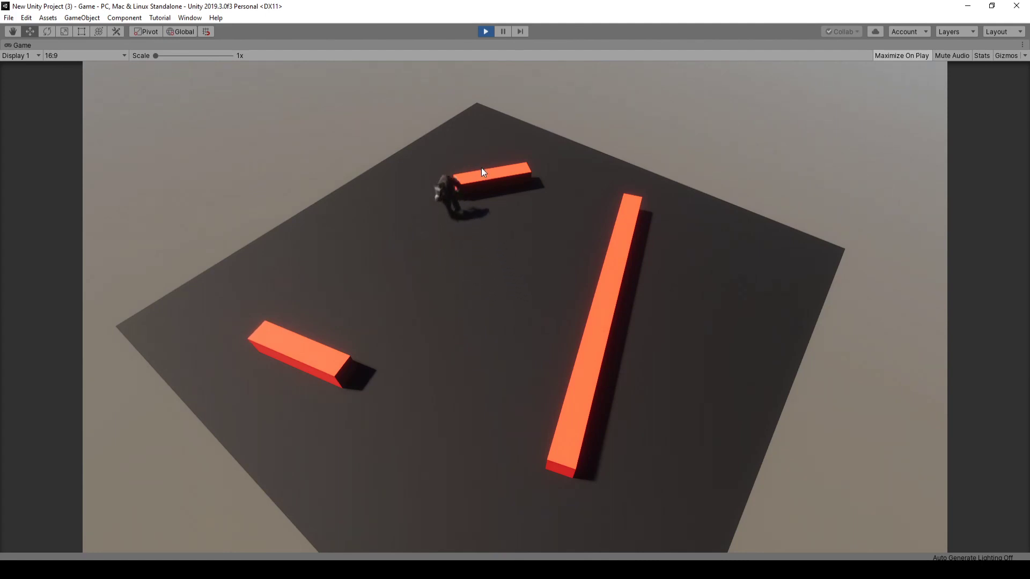
left_click(657, 338)
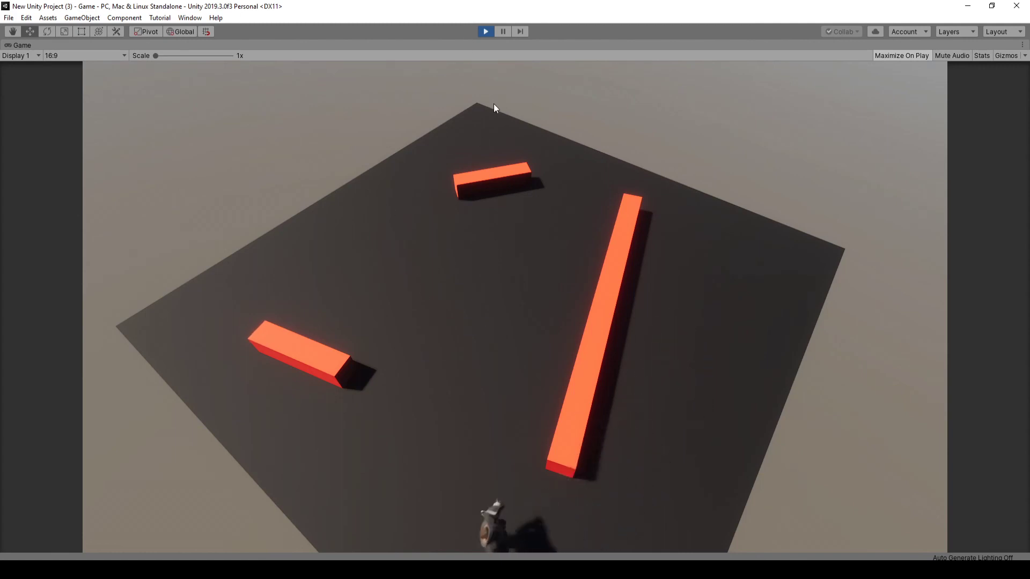
left_click(485, 31)
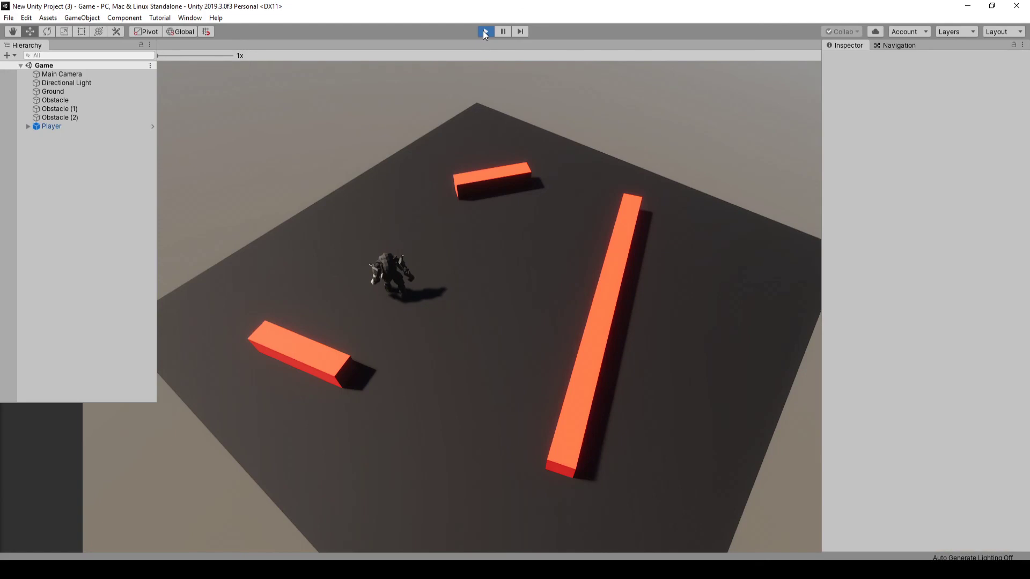